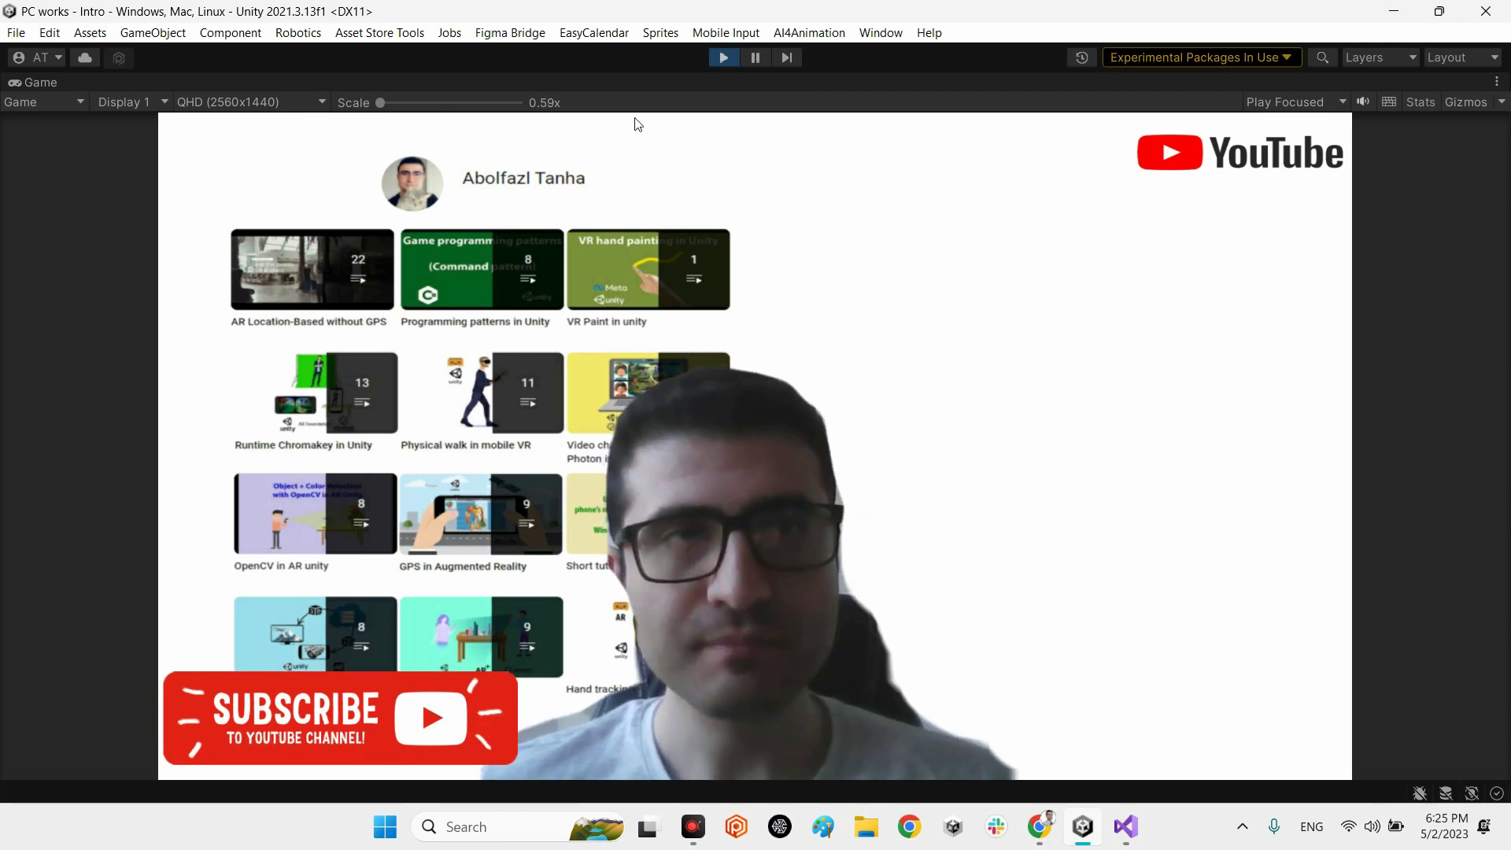
Step: Stop the Unity intro scene's play mode and bring up the Unity-UI-Polygon GitHub page
click(720, 58)
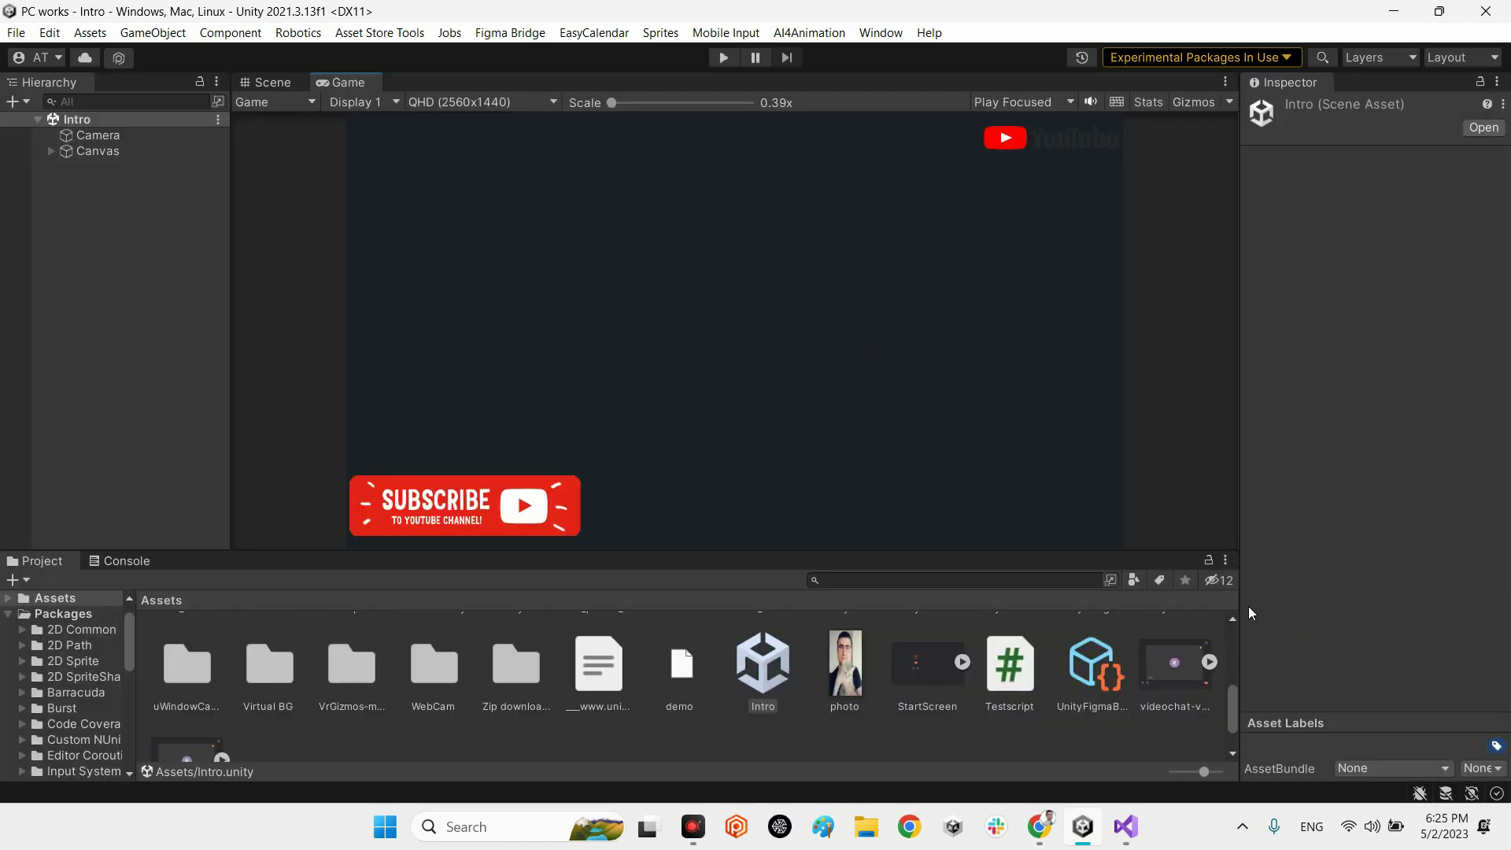
click(1039, 823)
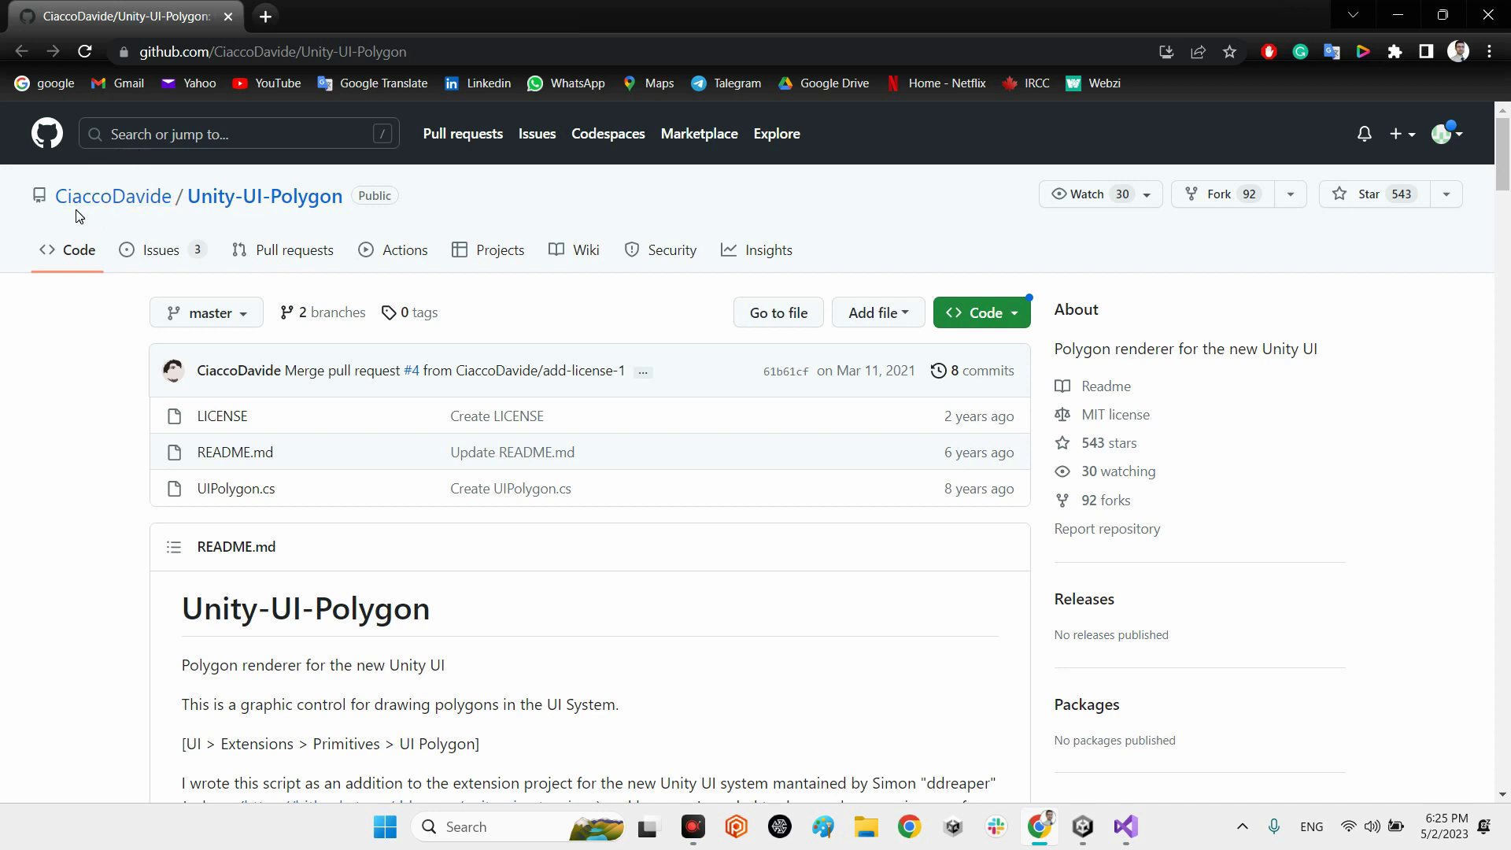
Step: Read through the Unity-UI-Polygon README on GitHub
mouse_move(78, 214)
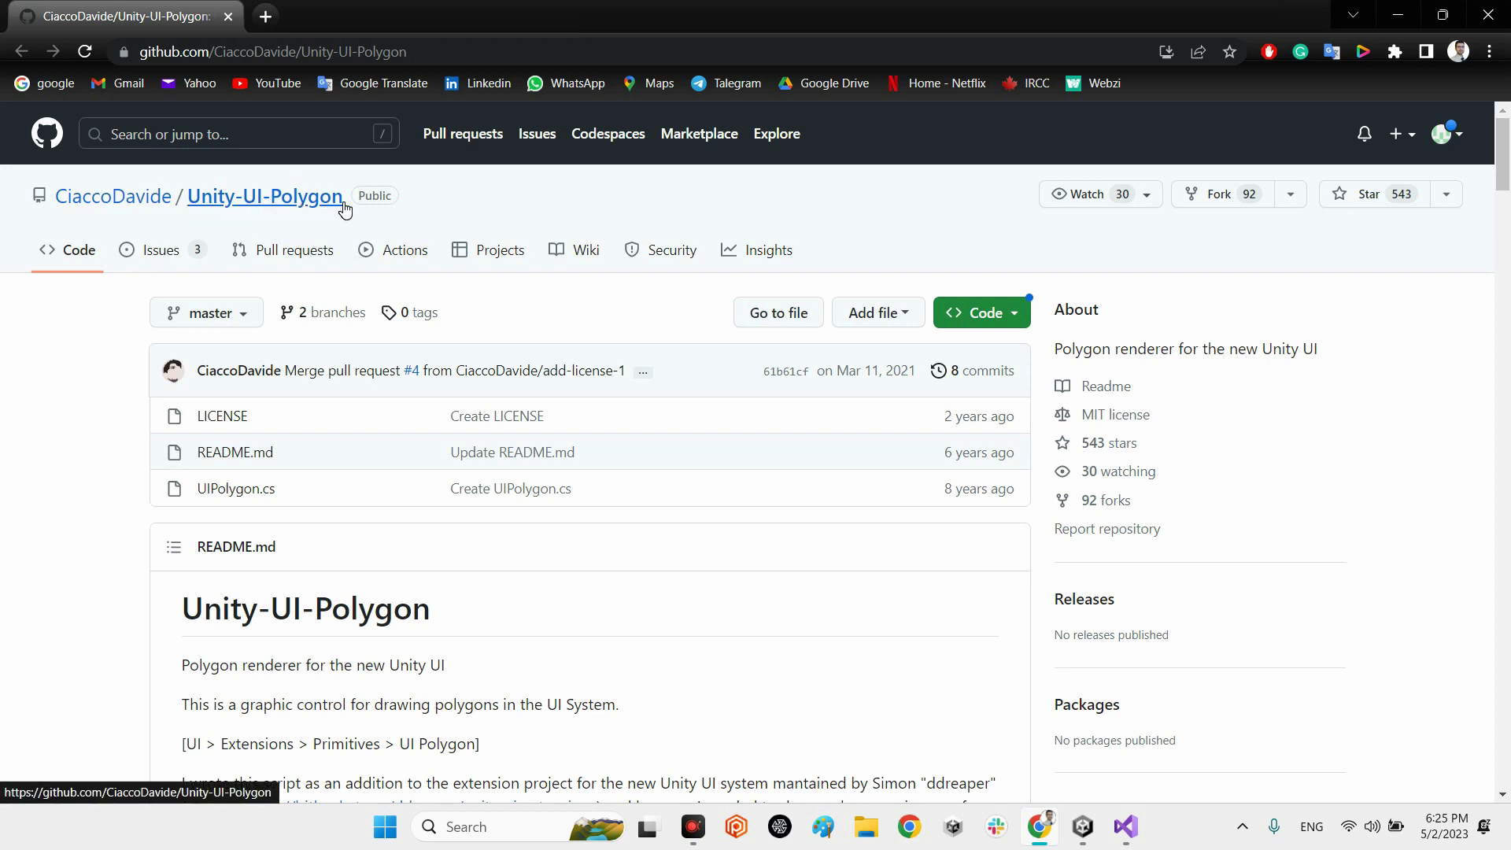
scroll(826, 506, down, 3)
scroll(894, 523, up, 3)
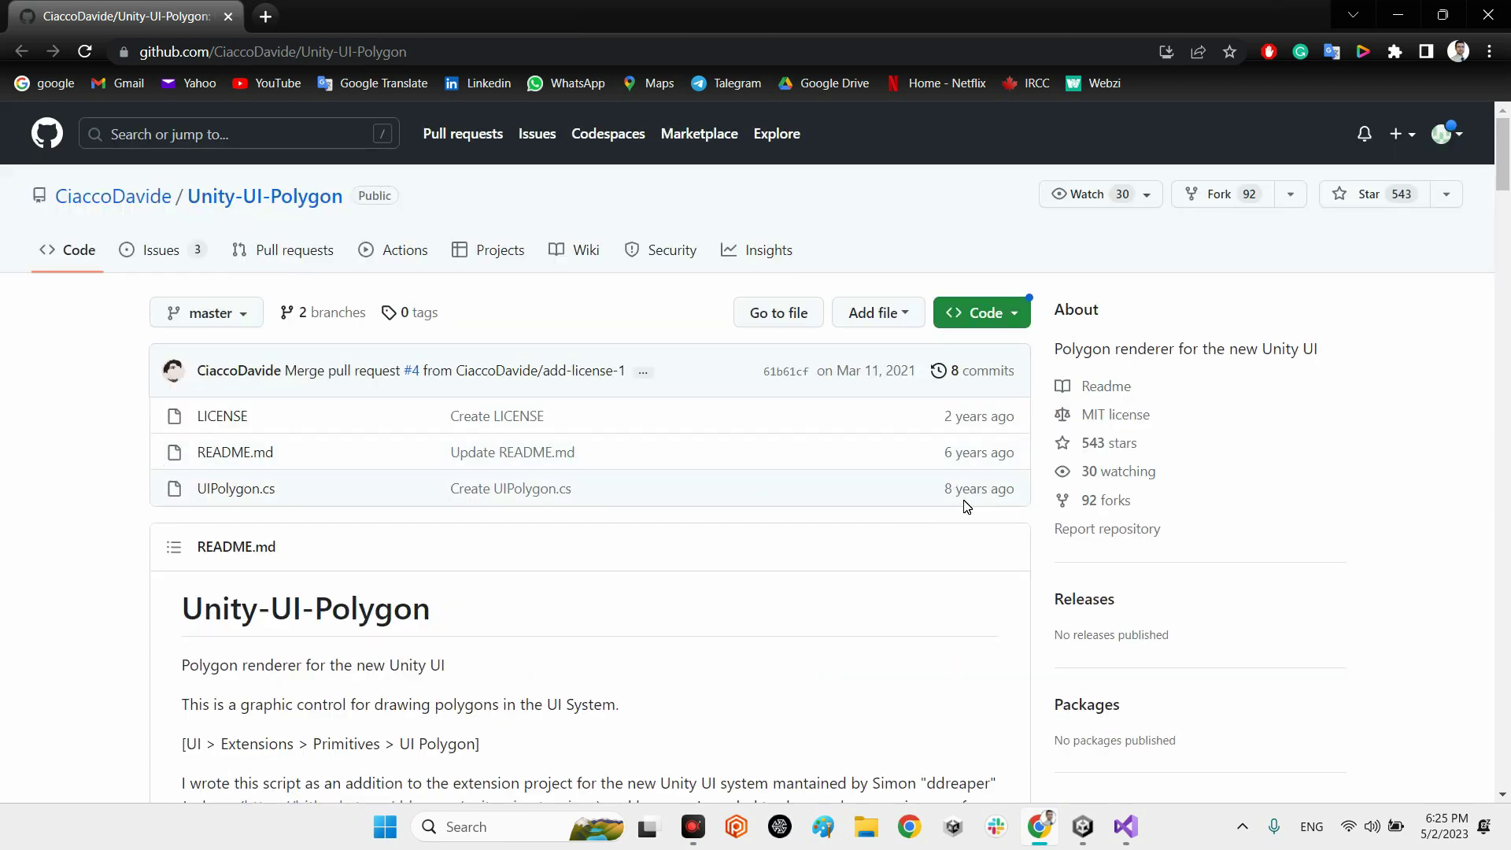
scroll(967, 506, down, 6)
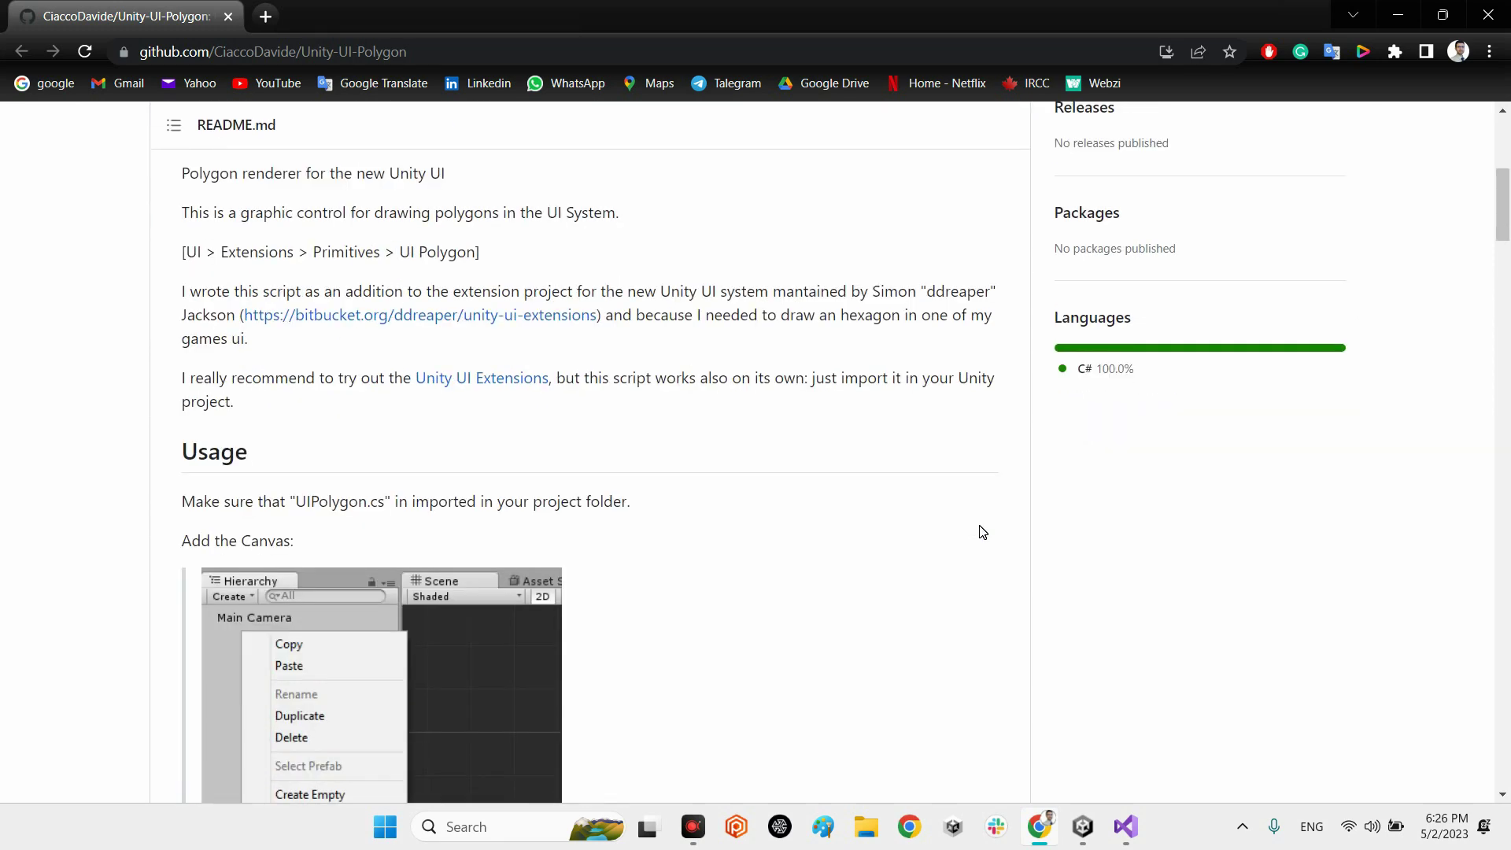
scroll(983, 532, down, 20)
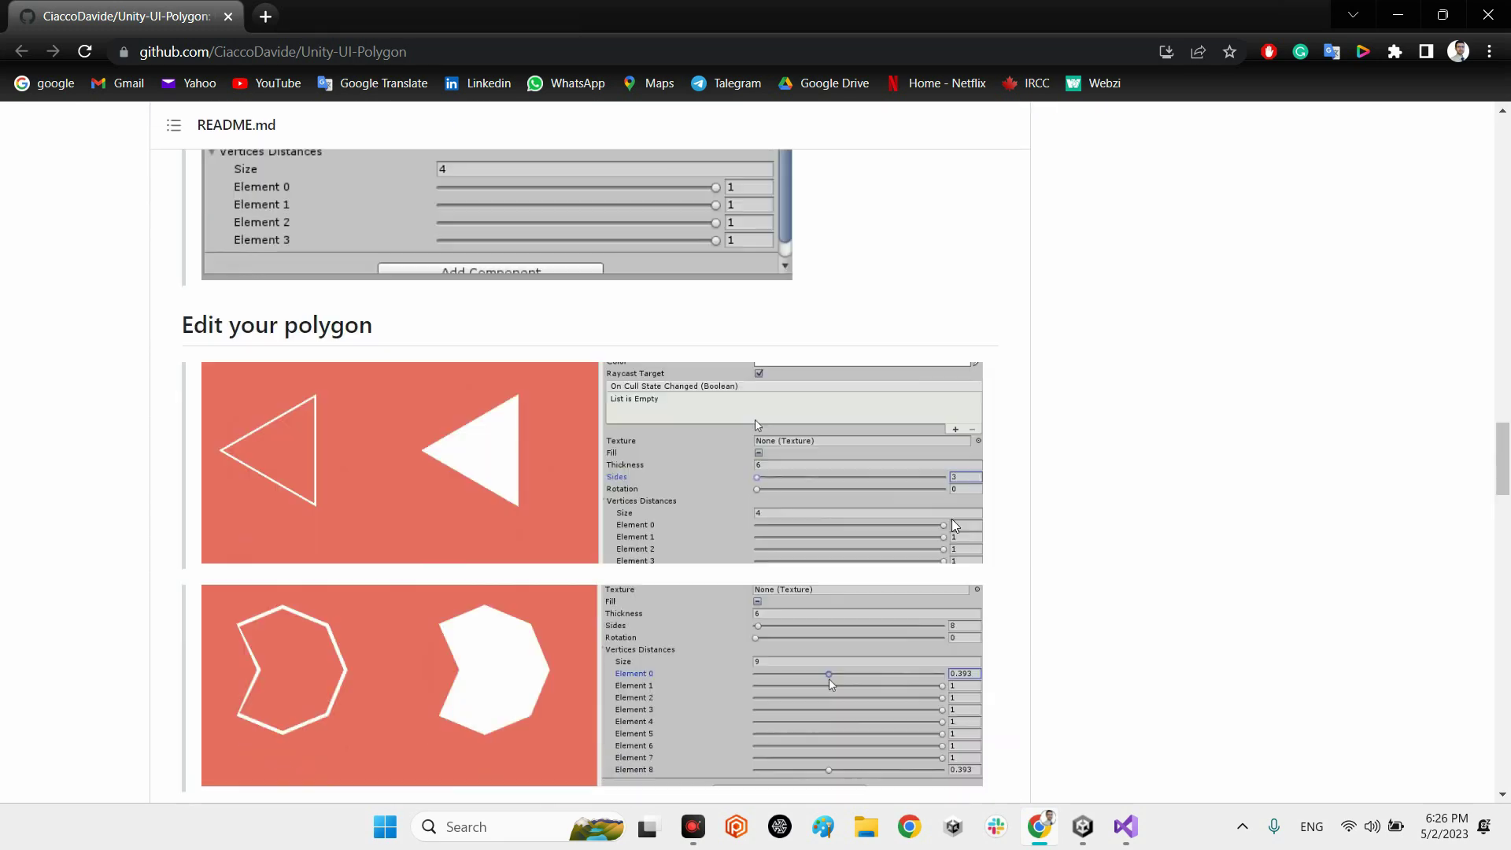
scroll(954, 522, down, 3)
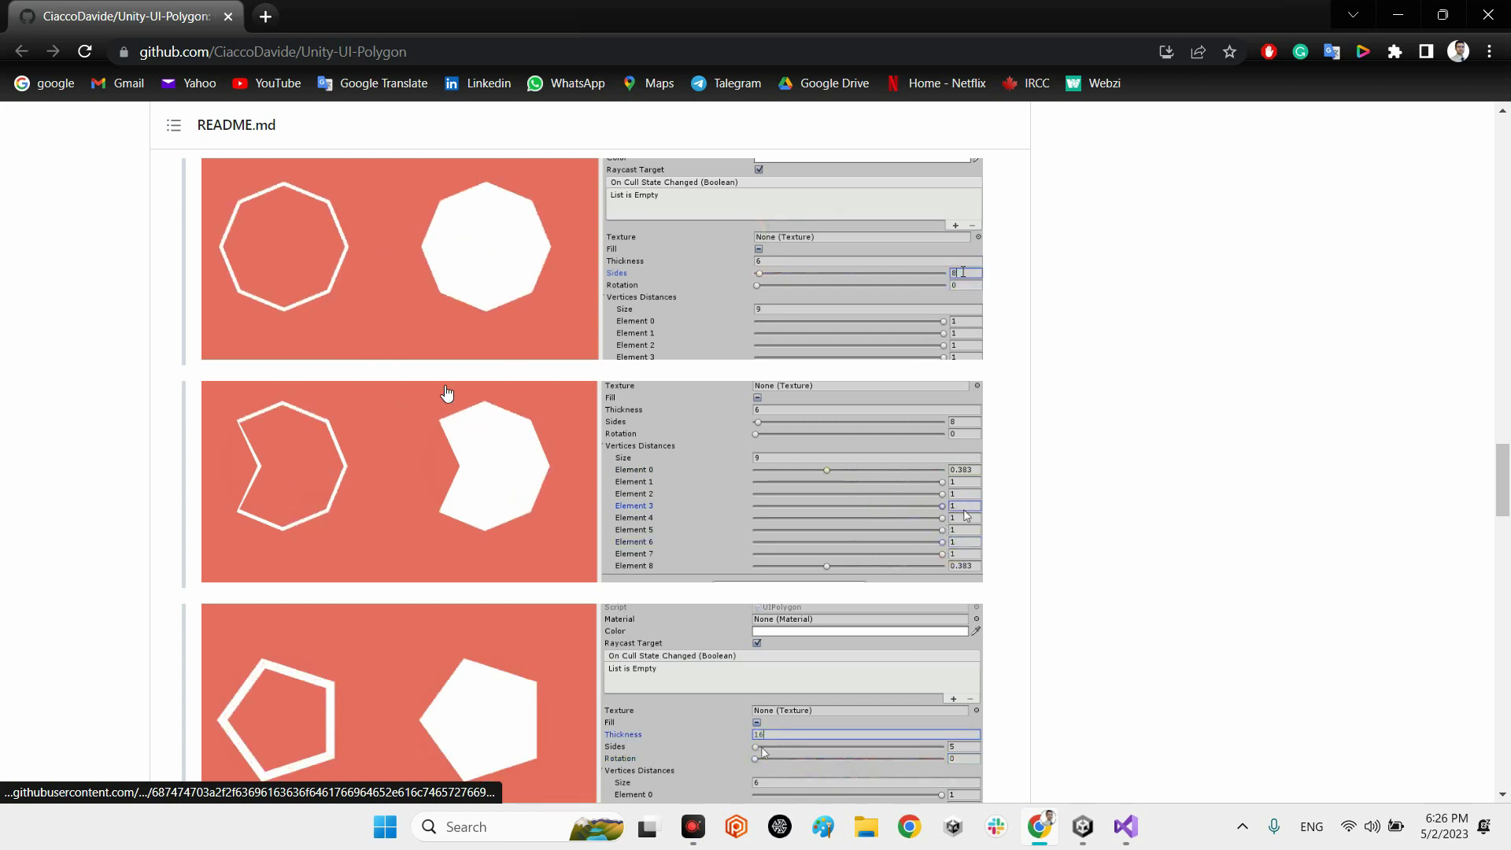
scroll(1370, 566, up, 1)
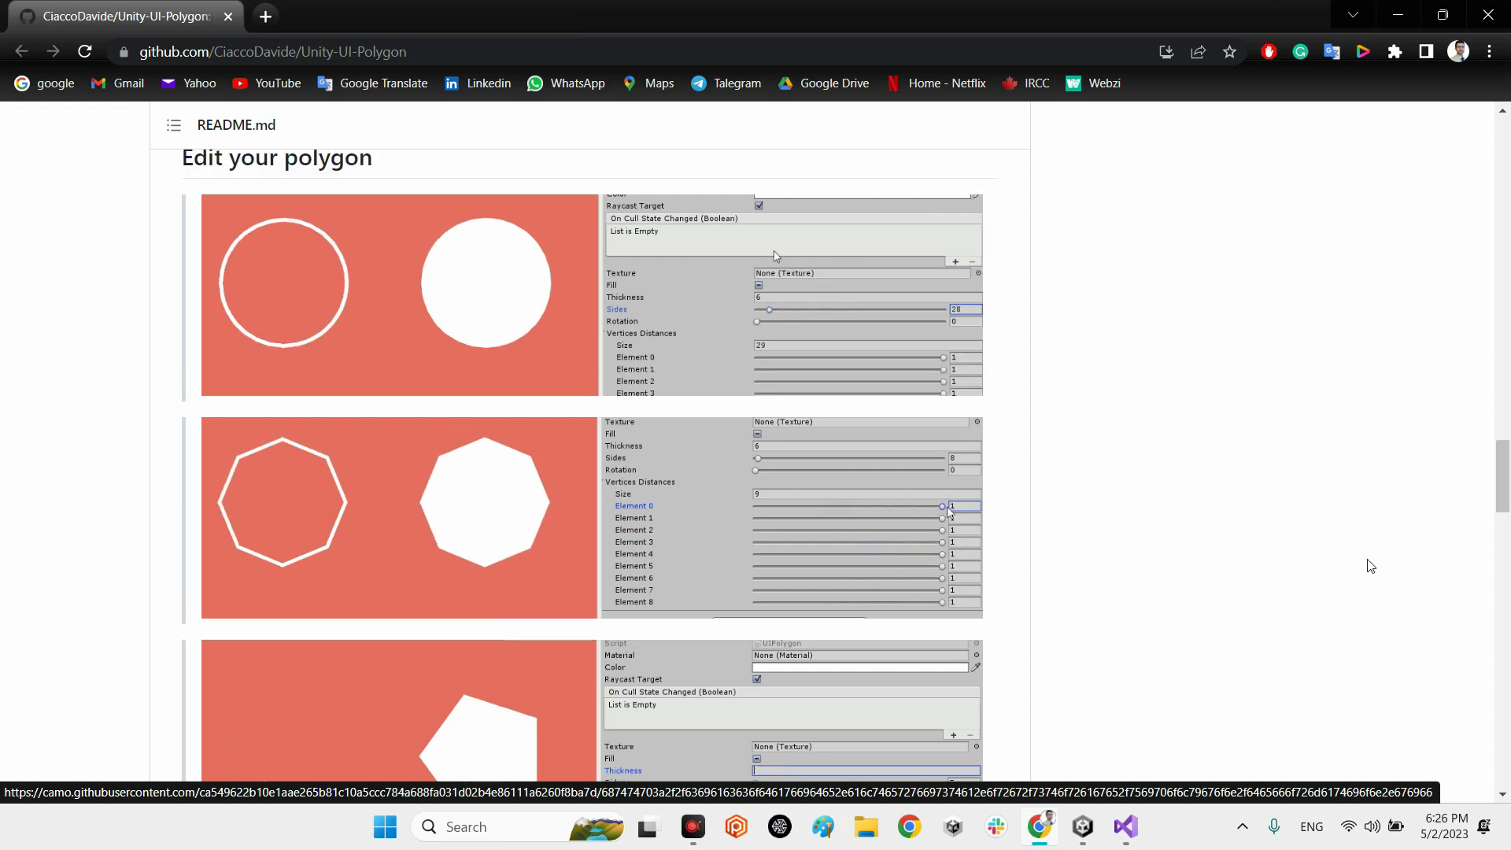
scroll(1370, 566, up, 15)
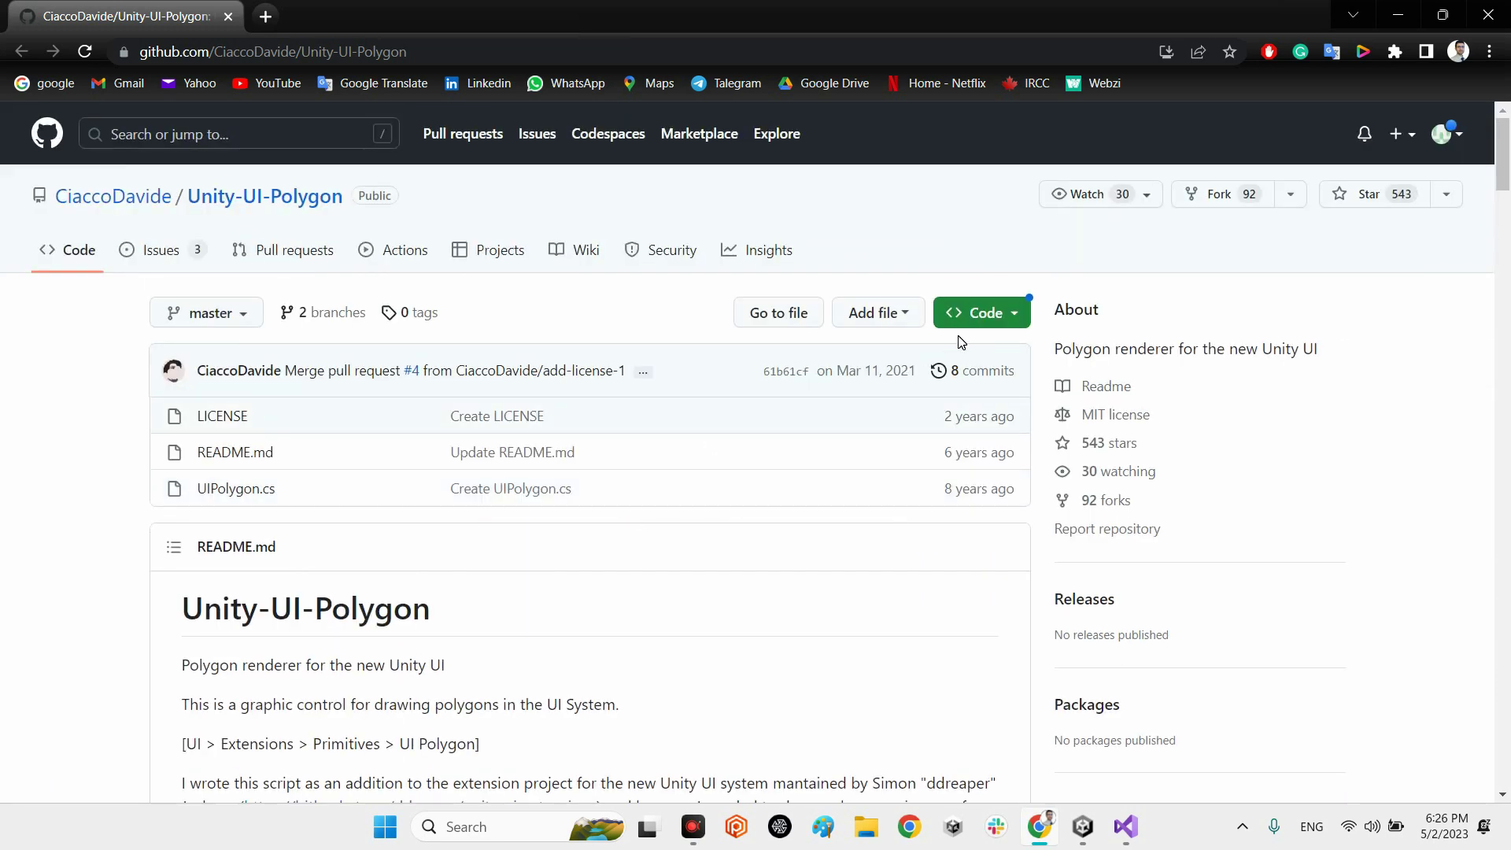
Step: Download the repository as a ZIP from the Code menu
click(998, 313)
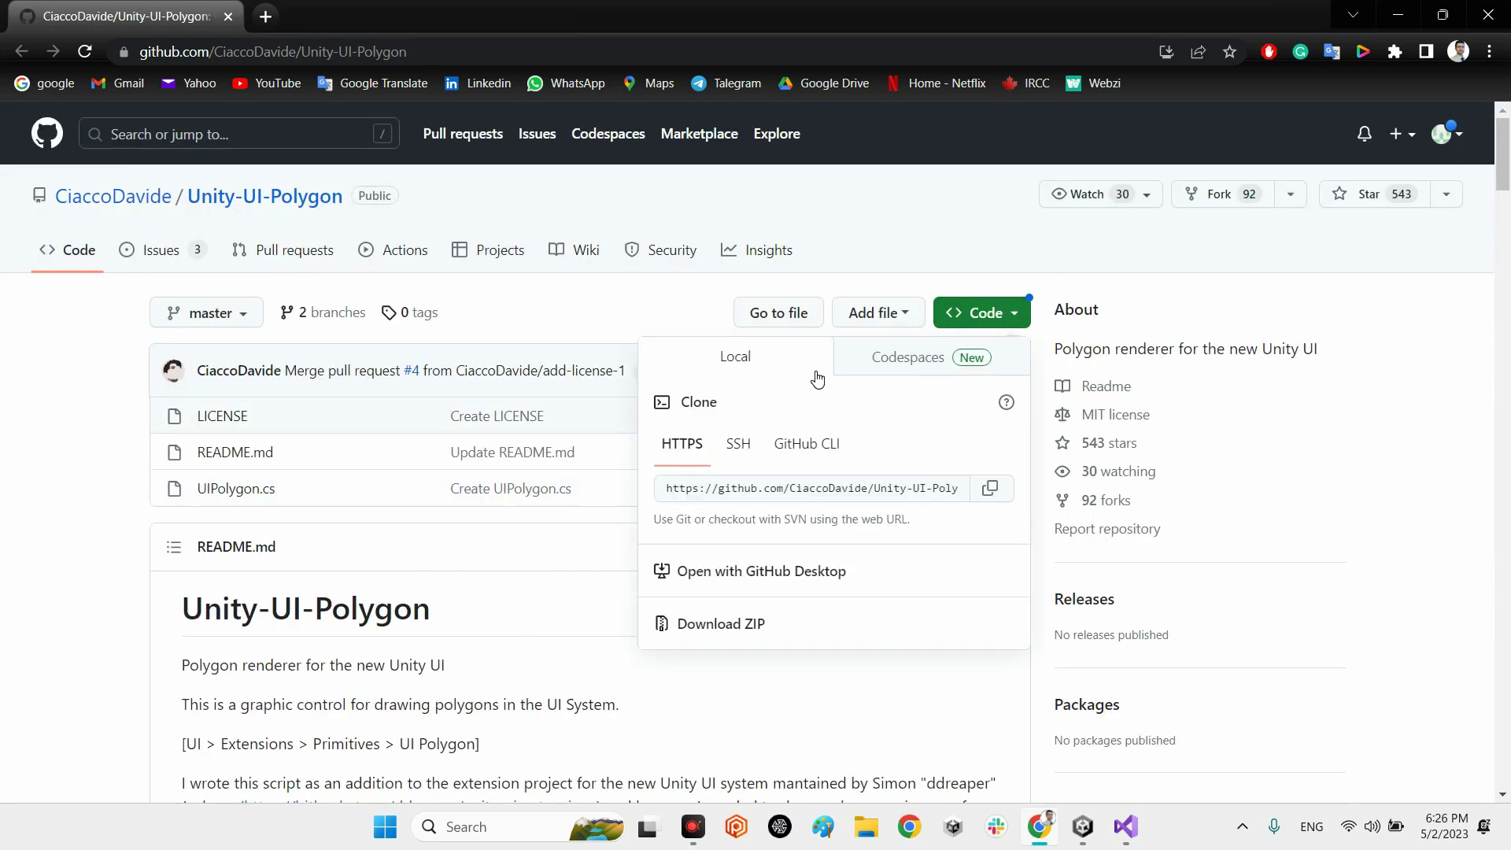
click(768, 613)
click(323, 490)
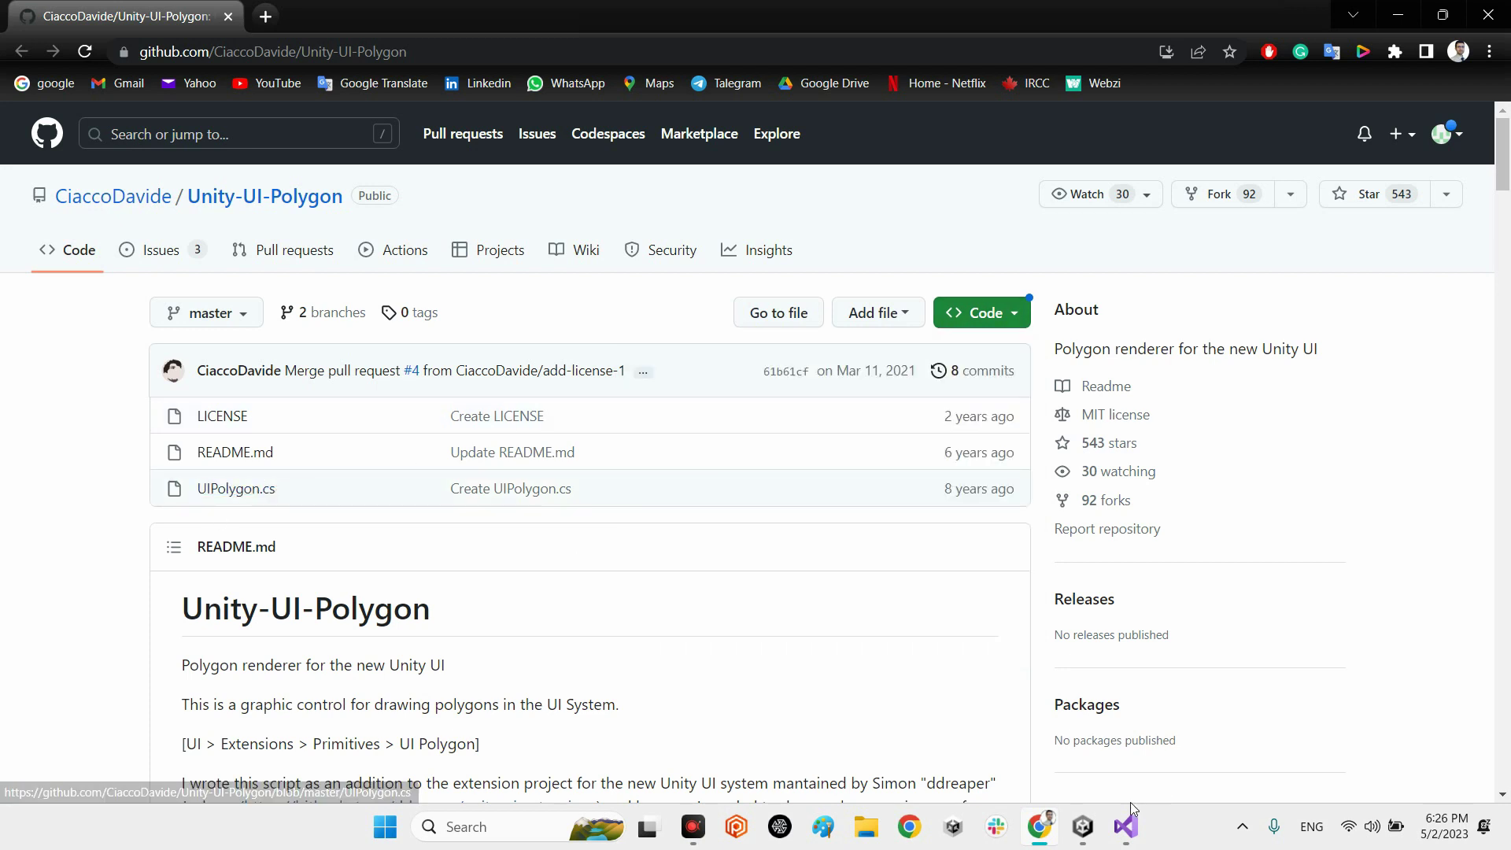
Step: Back in Unity, open the Unity-UI-Polygon-master folder and the UIPolygon.cs script
click(1083, 826)
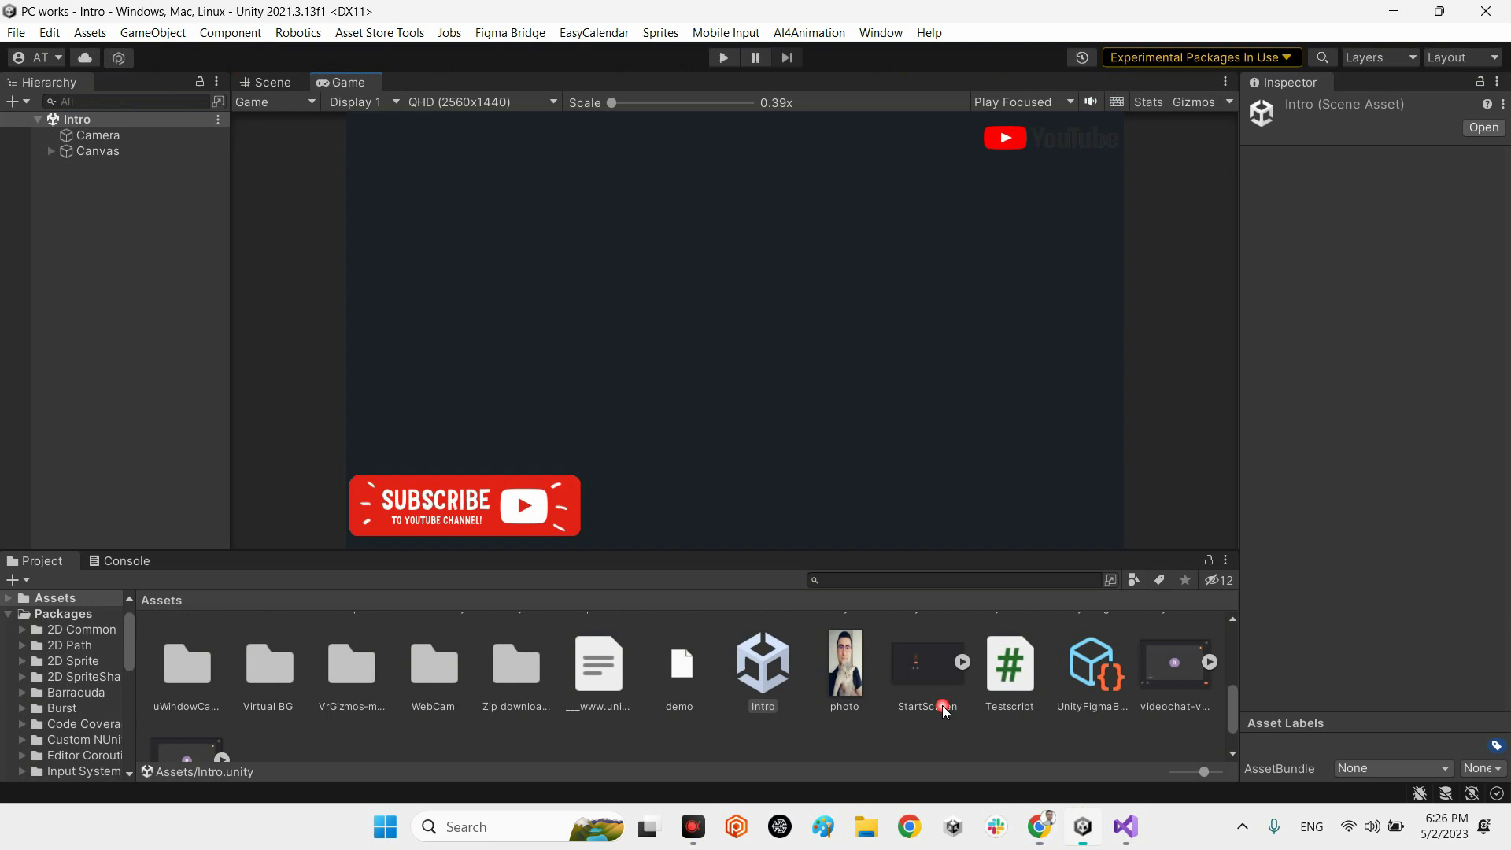
scroll(536, 662, up, 3)
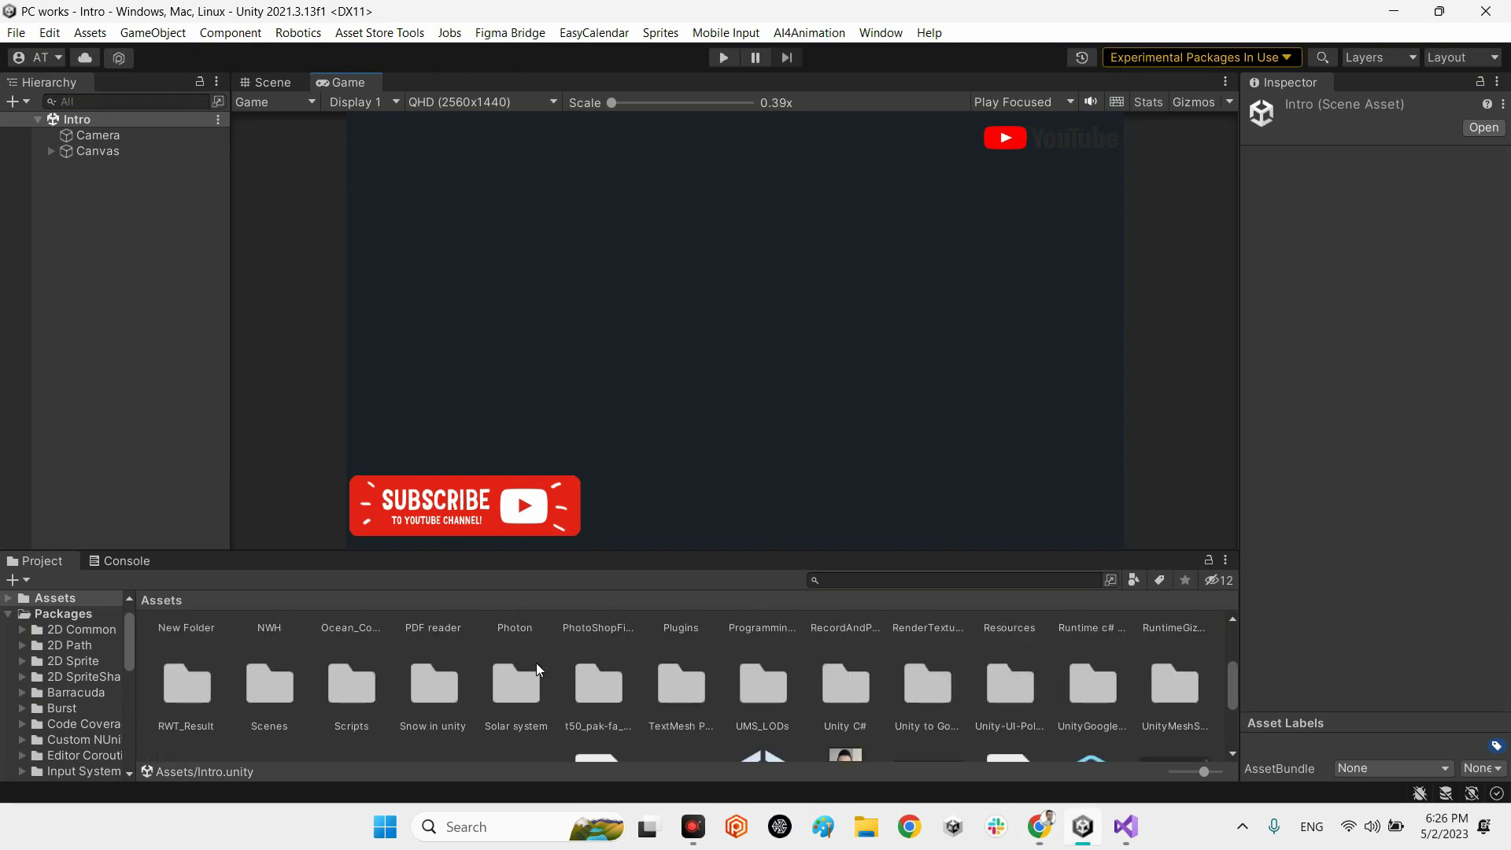
double_click(986, 688)
click(369, 680)
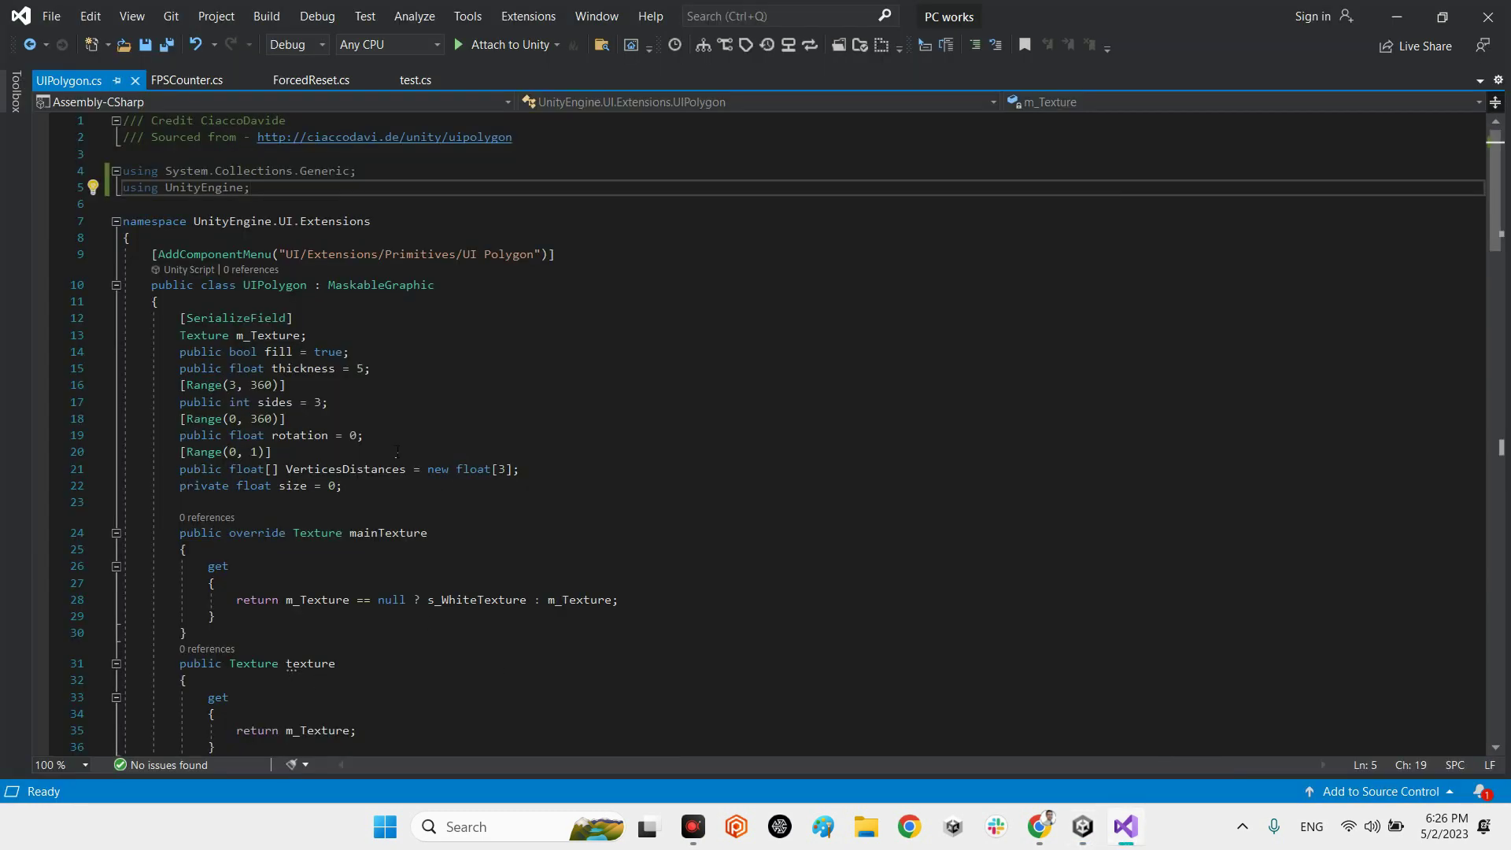
Step: Highlight the 'using UnityEngine;' line in UIPolygon.cs to inspect it, then clear the selection
drag(272, 190, 129, 191)
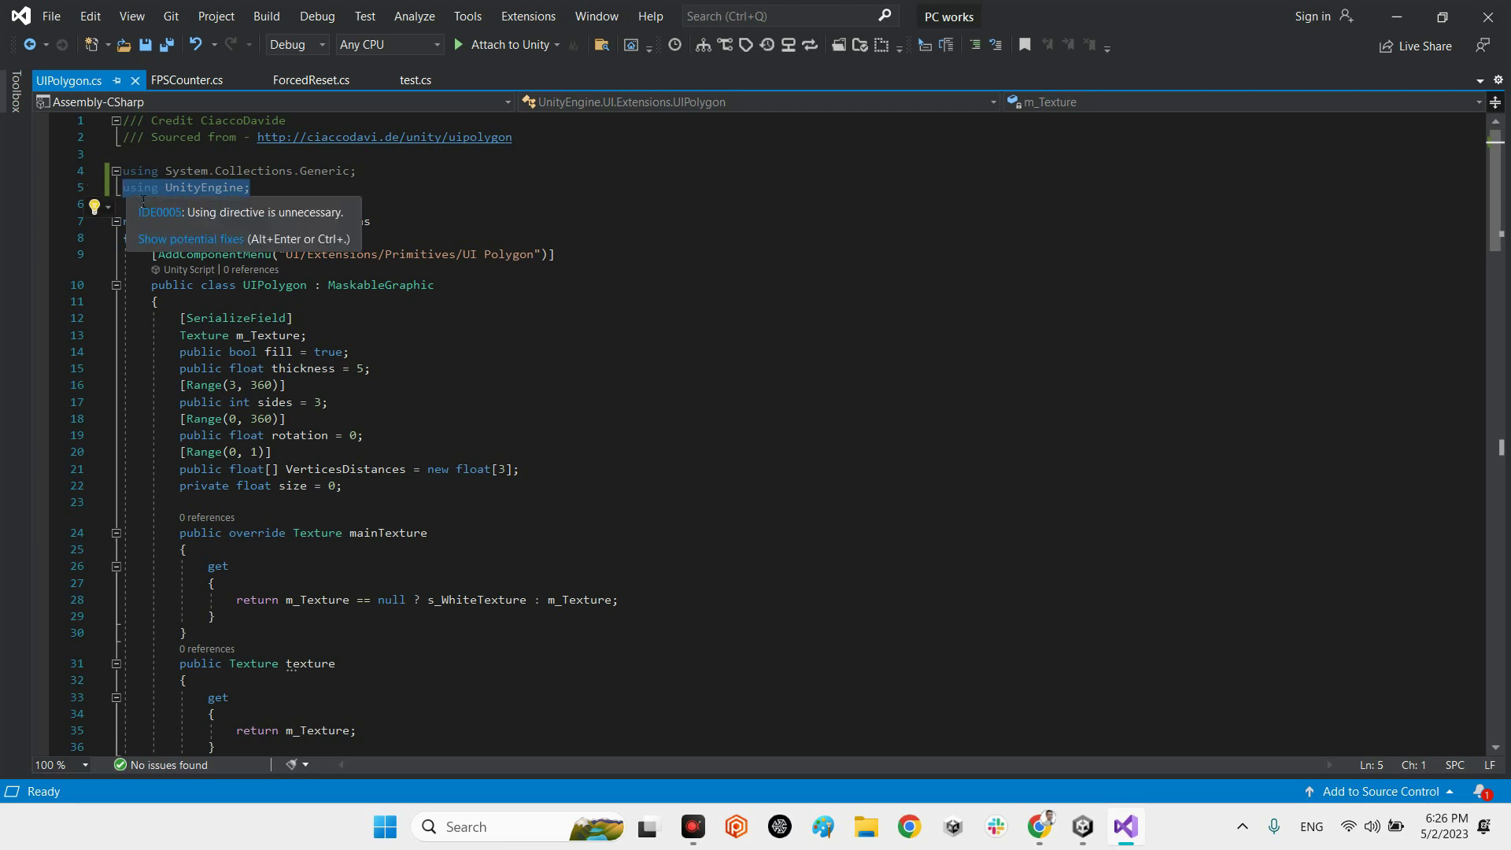
key(End)
mouse_move(248, 199)
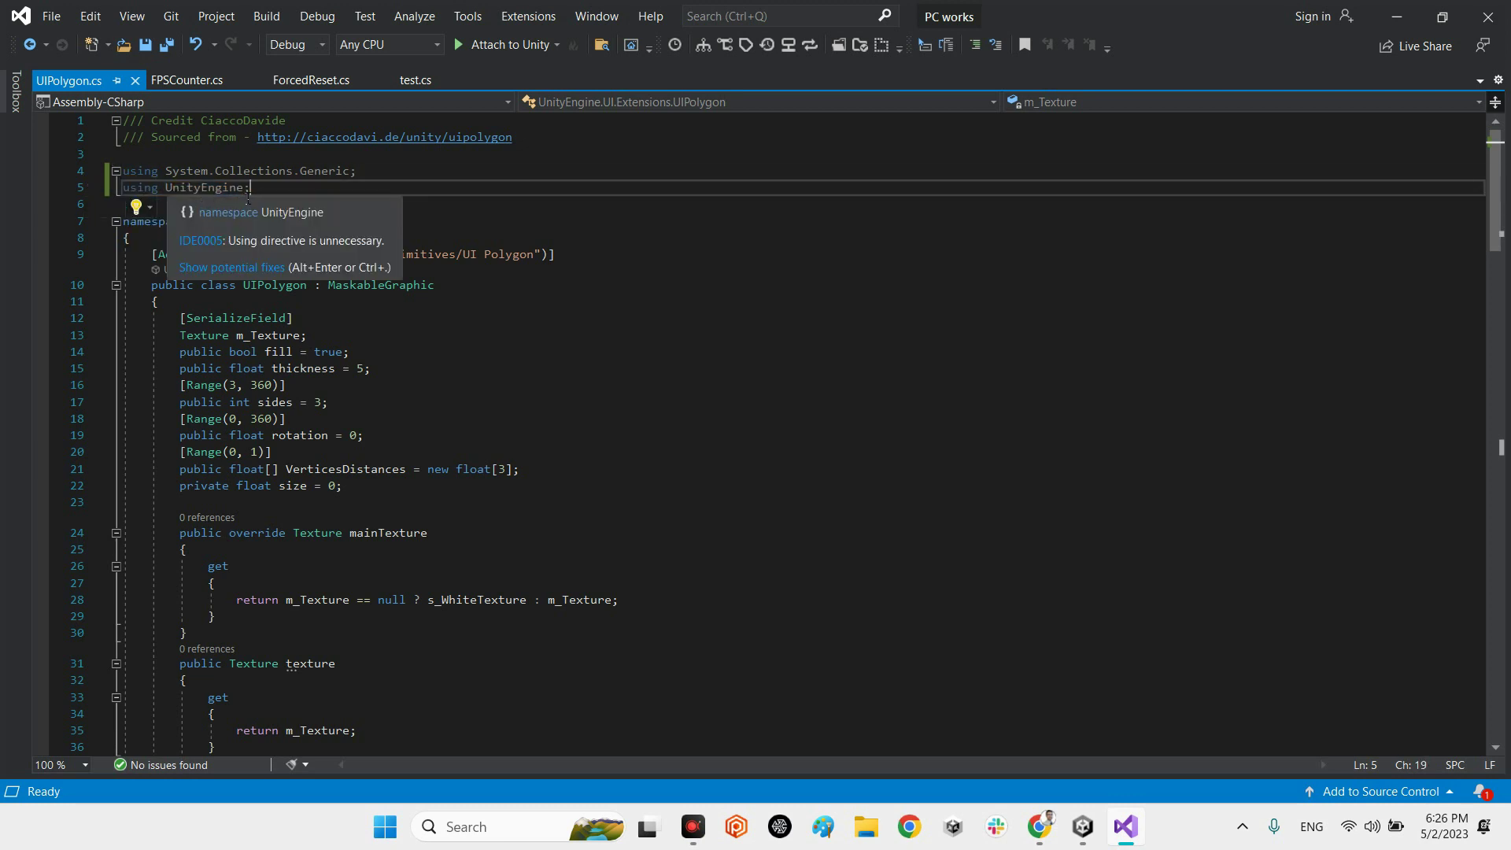
Step: Create a new scene from the Basic (Built-in) template
click(1084, 826)
click(94, 311)
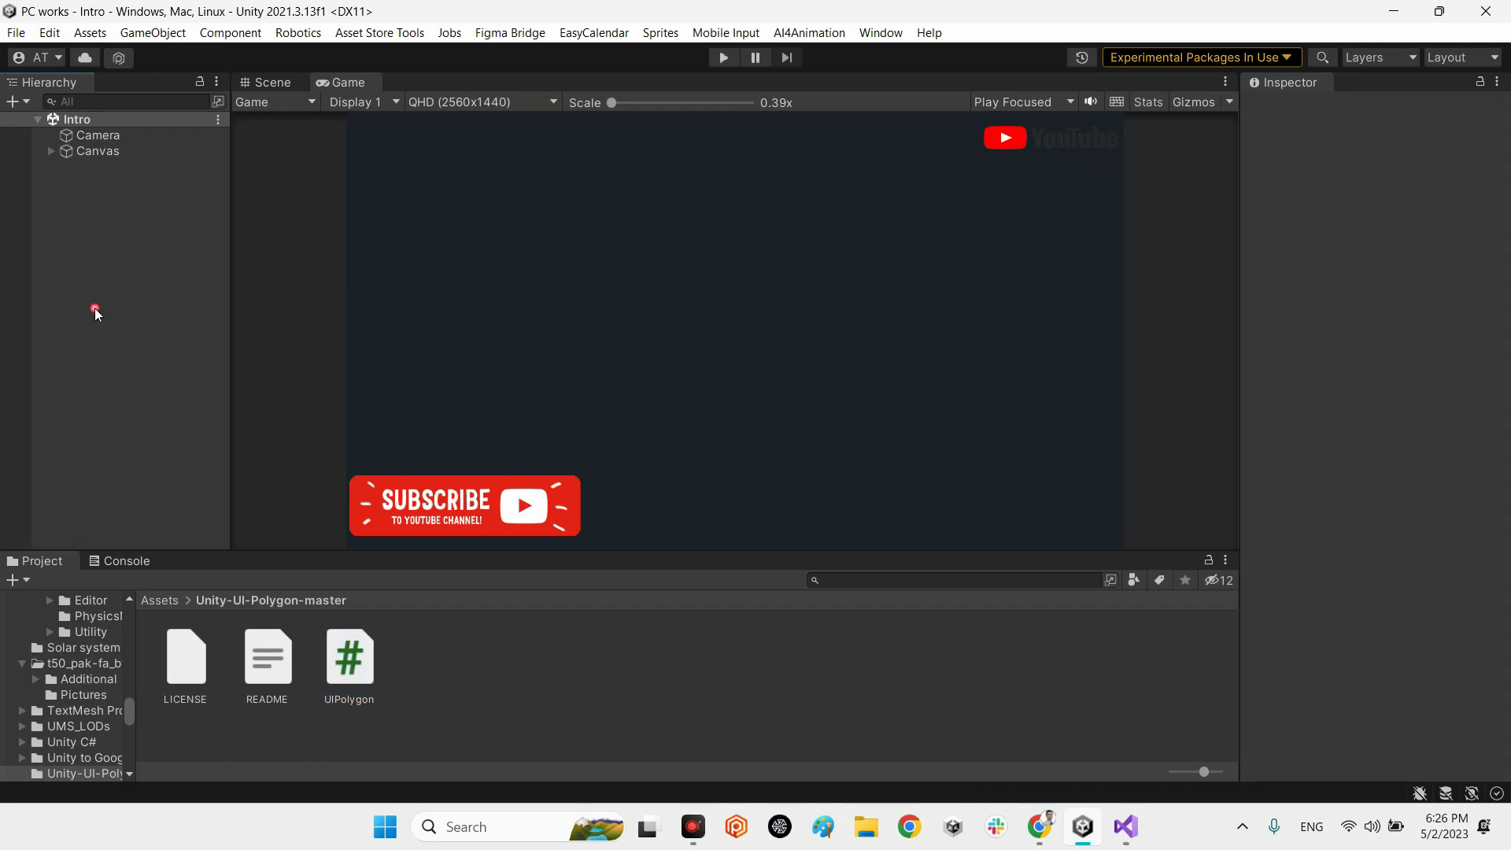
key(ctrl+n)
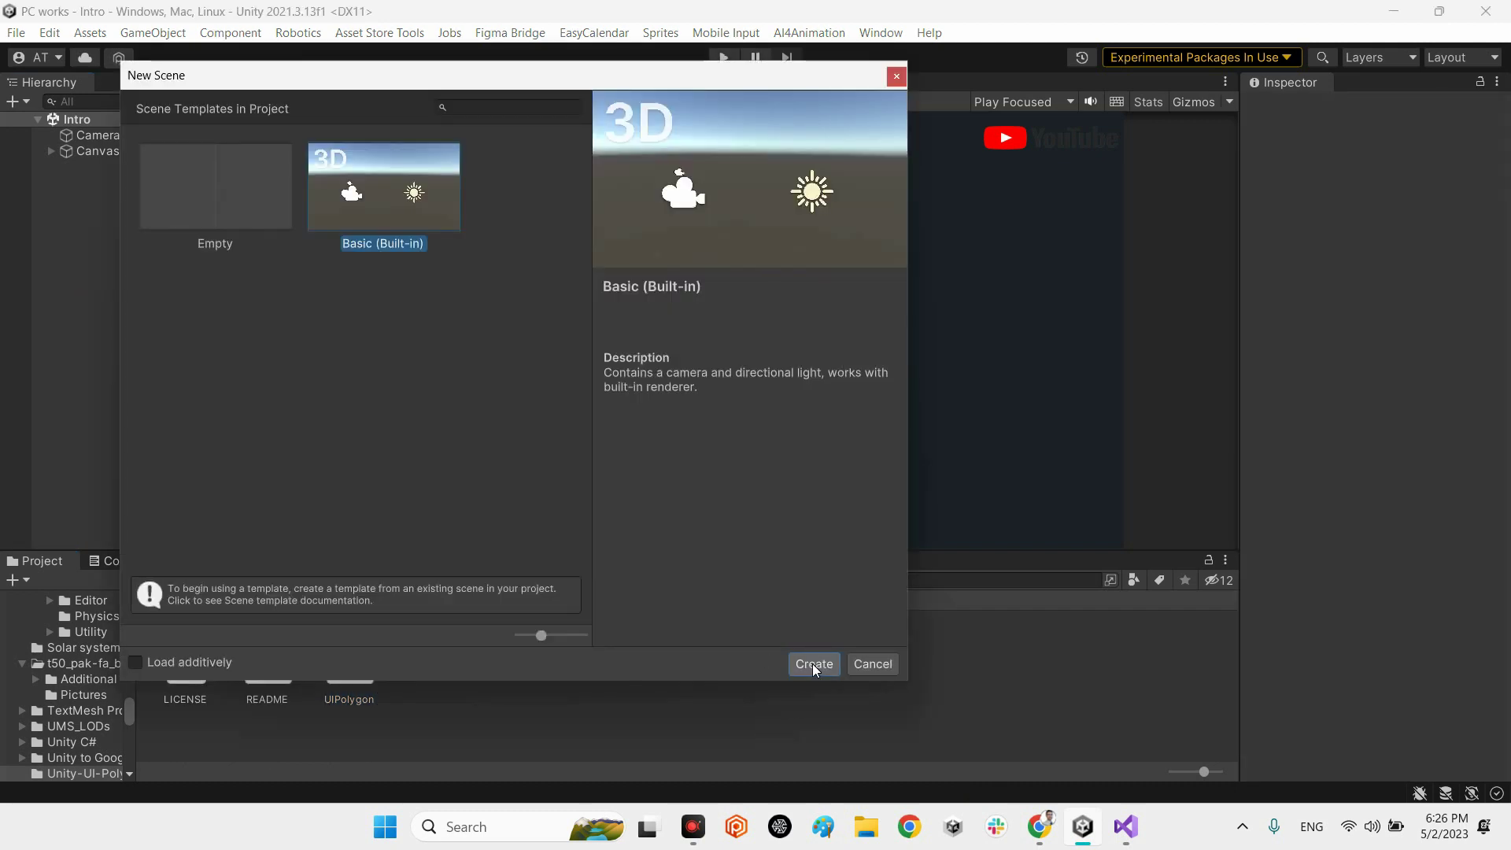
click(814, 665)
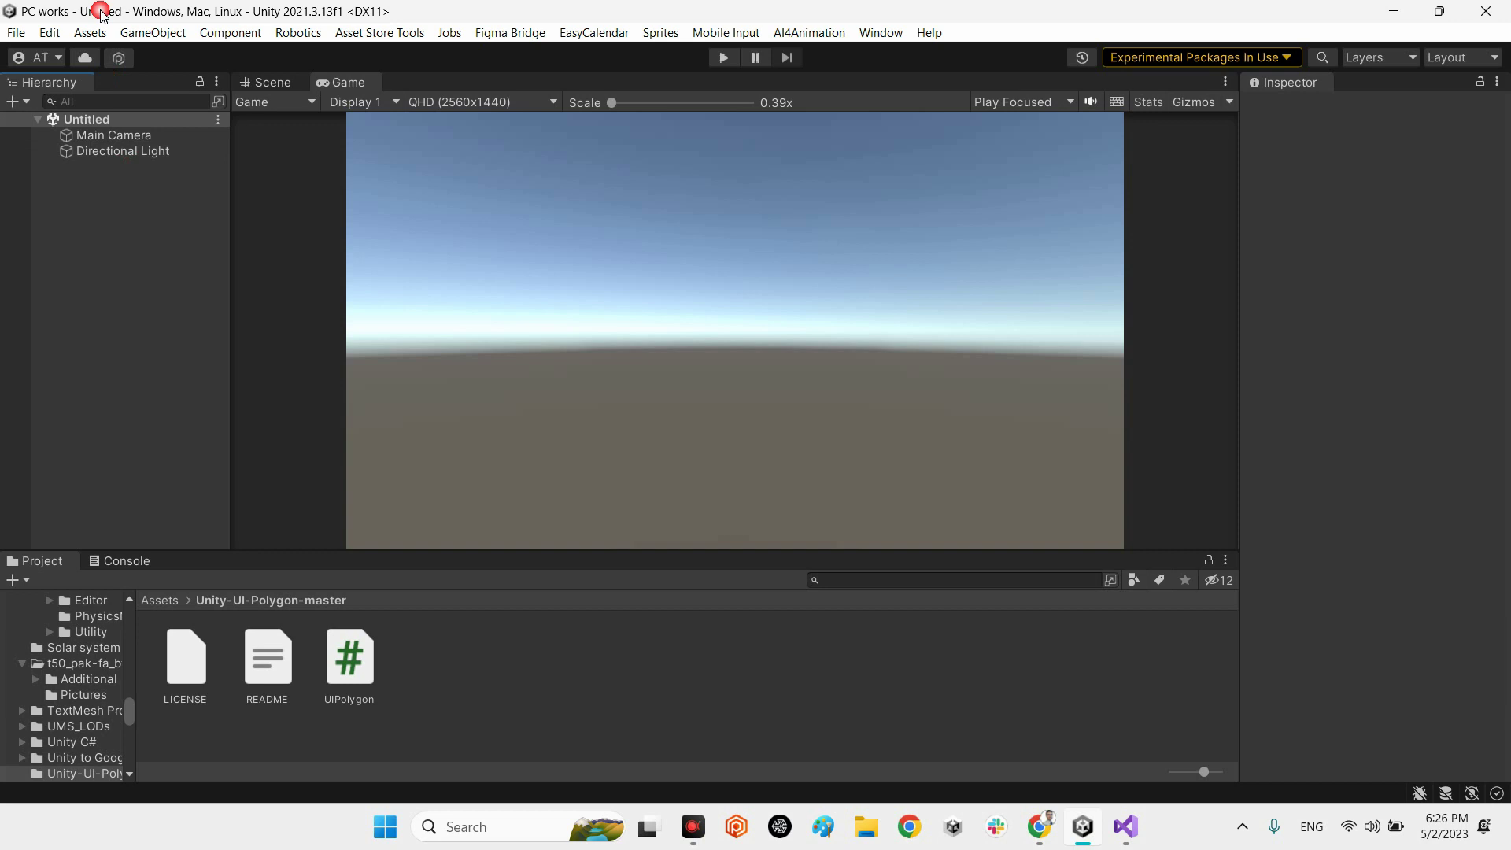
Step: Add a UI Canvas to the scene and widen the Inspector panel
click(153, 32)
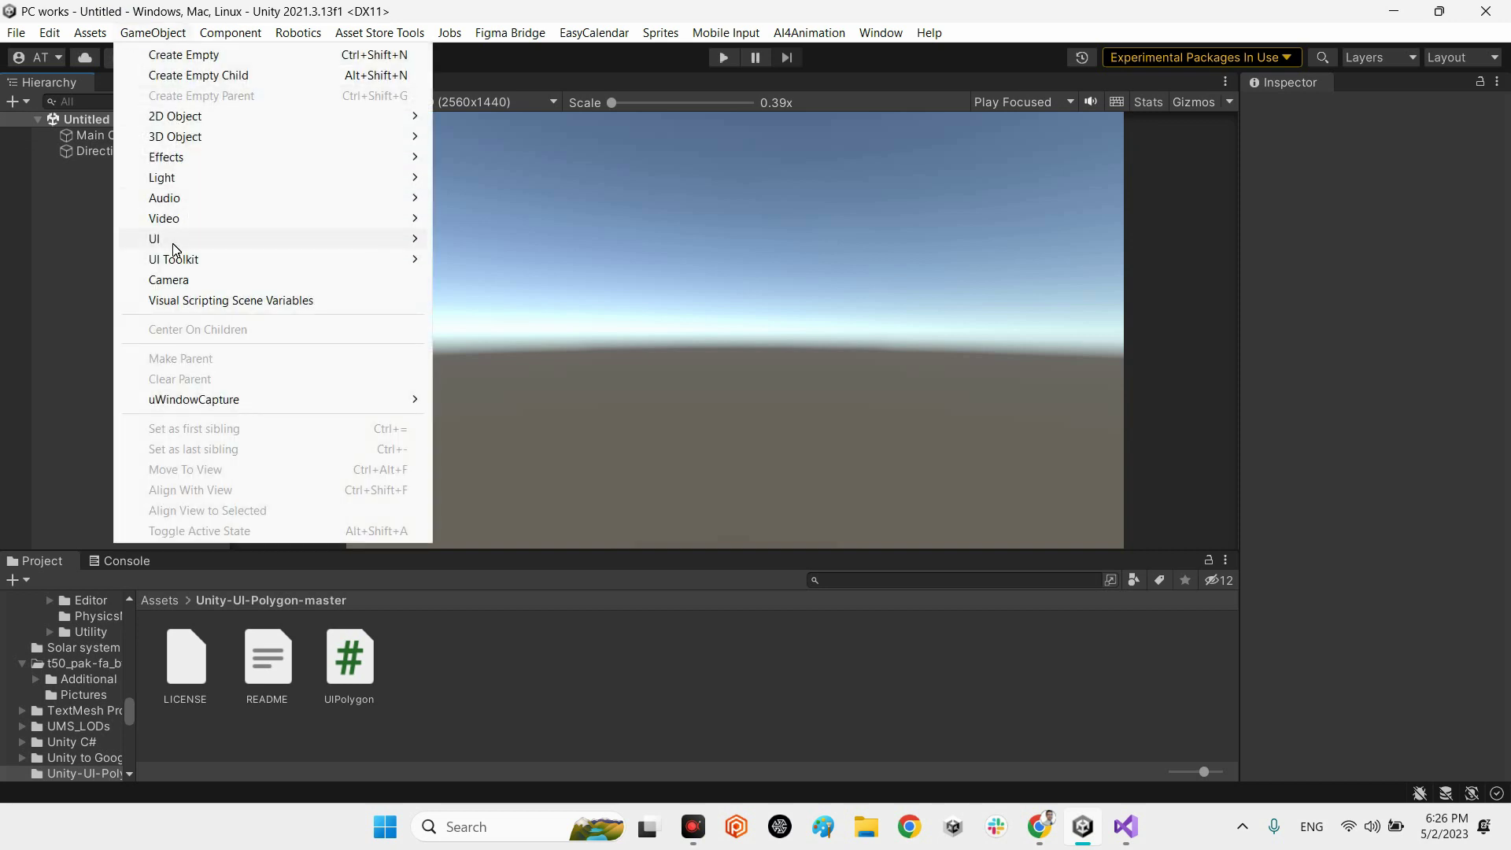
mouse_move(344, 241)
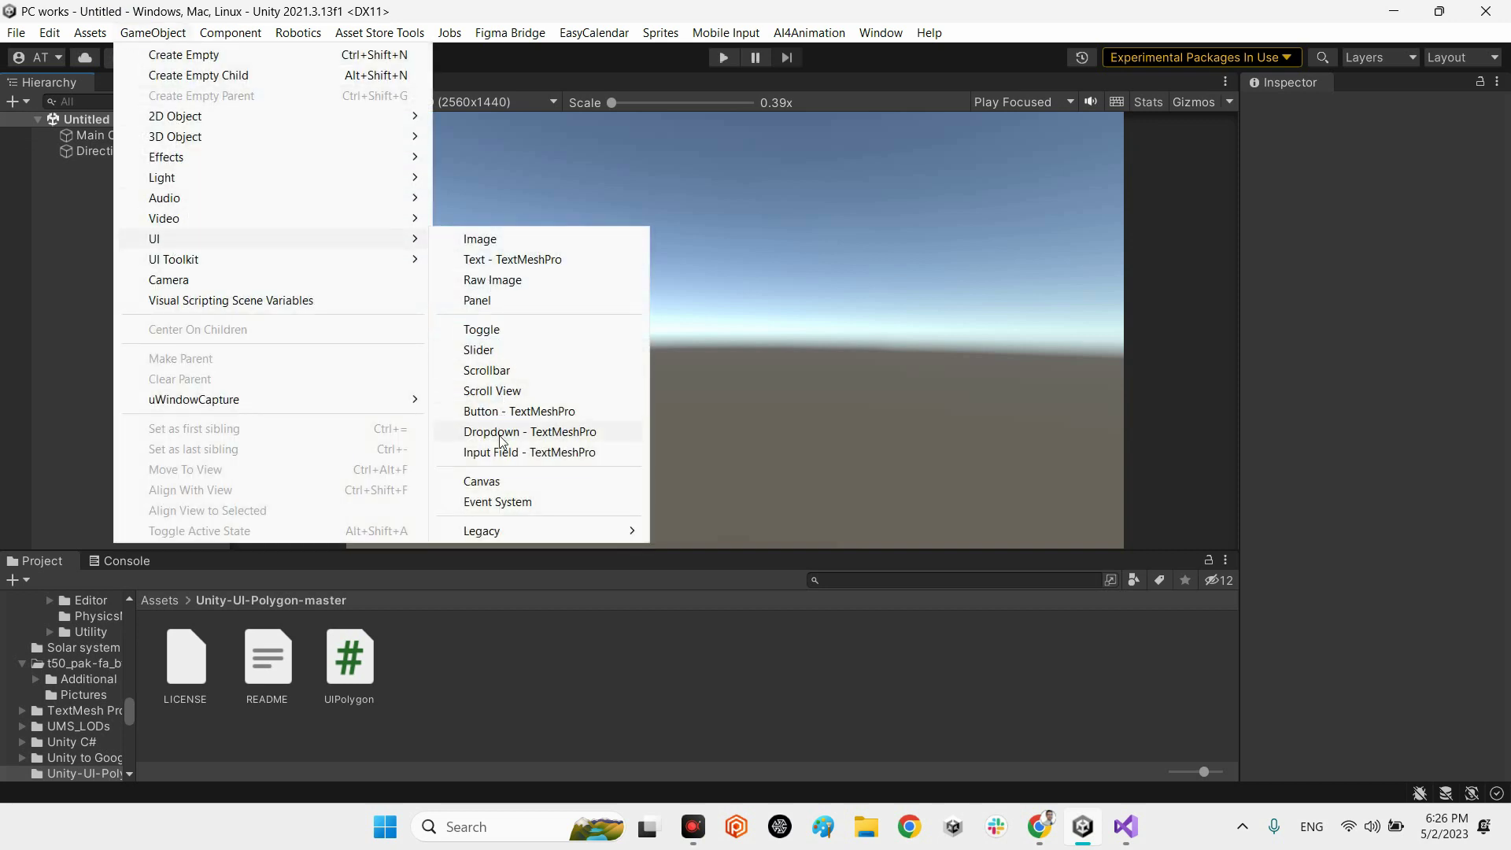
click(496, 481)
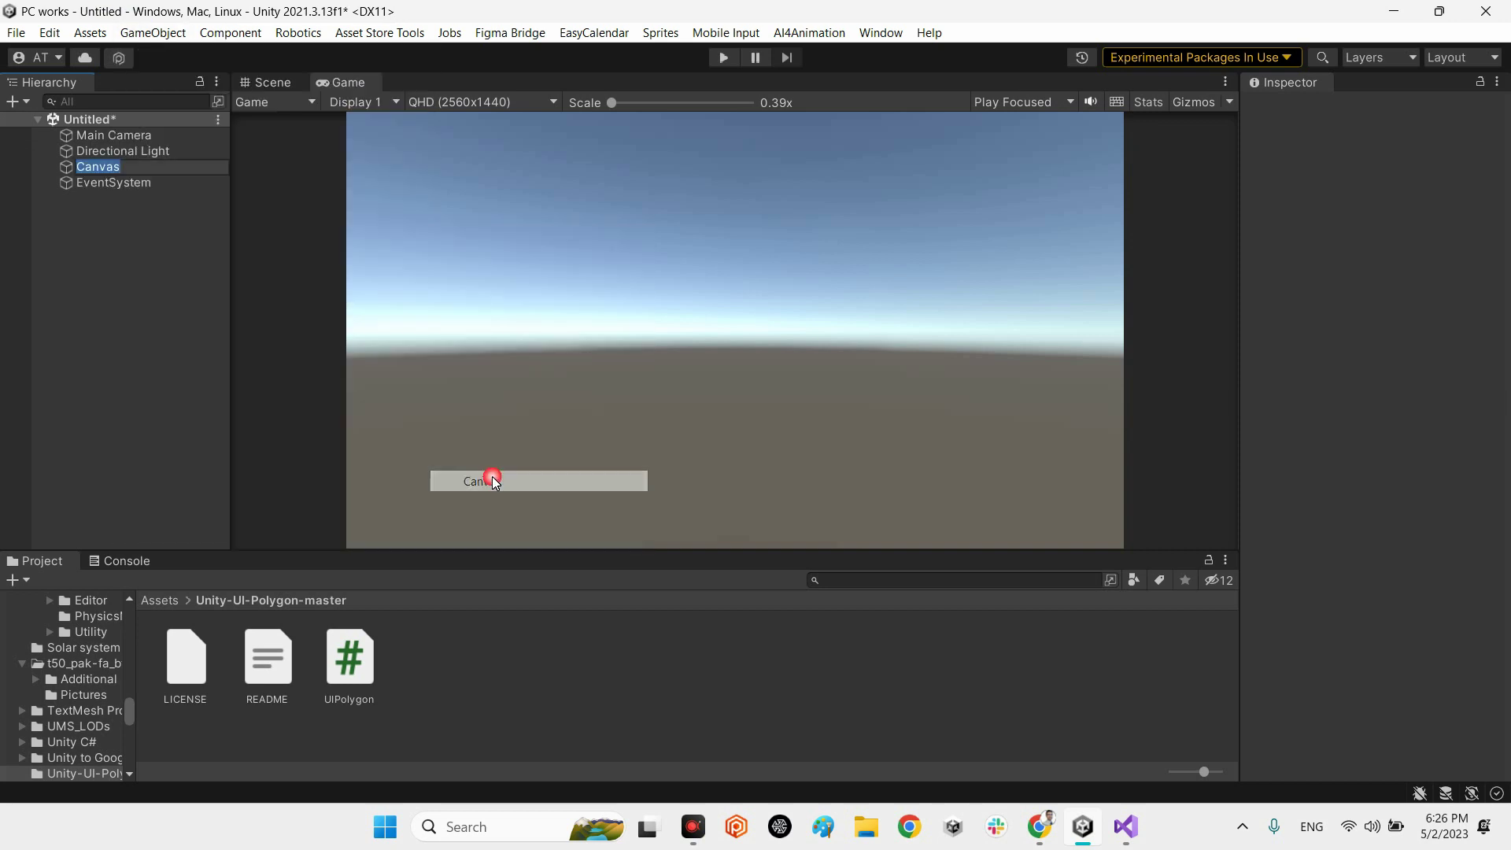
click(106, 227)
click(101, 173)
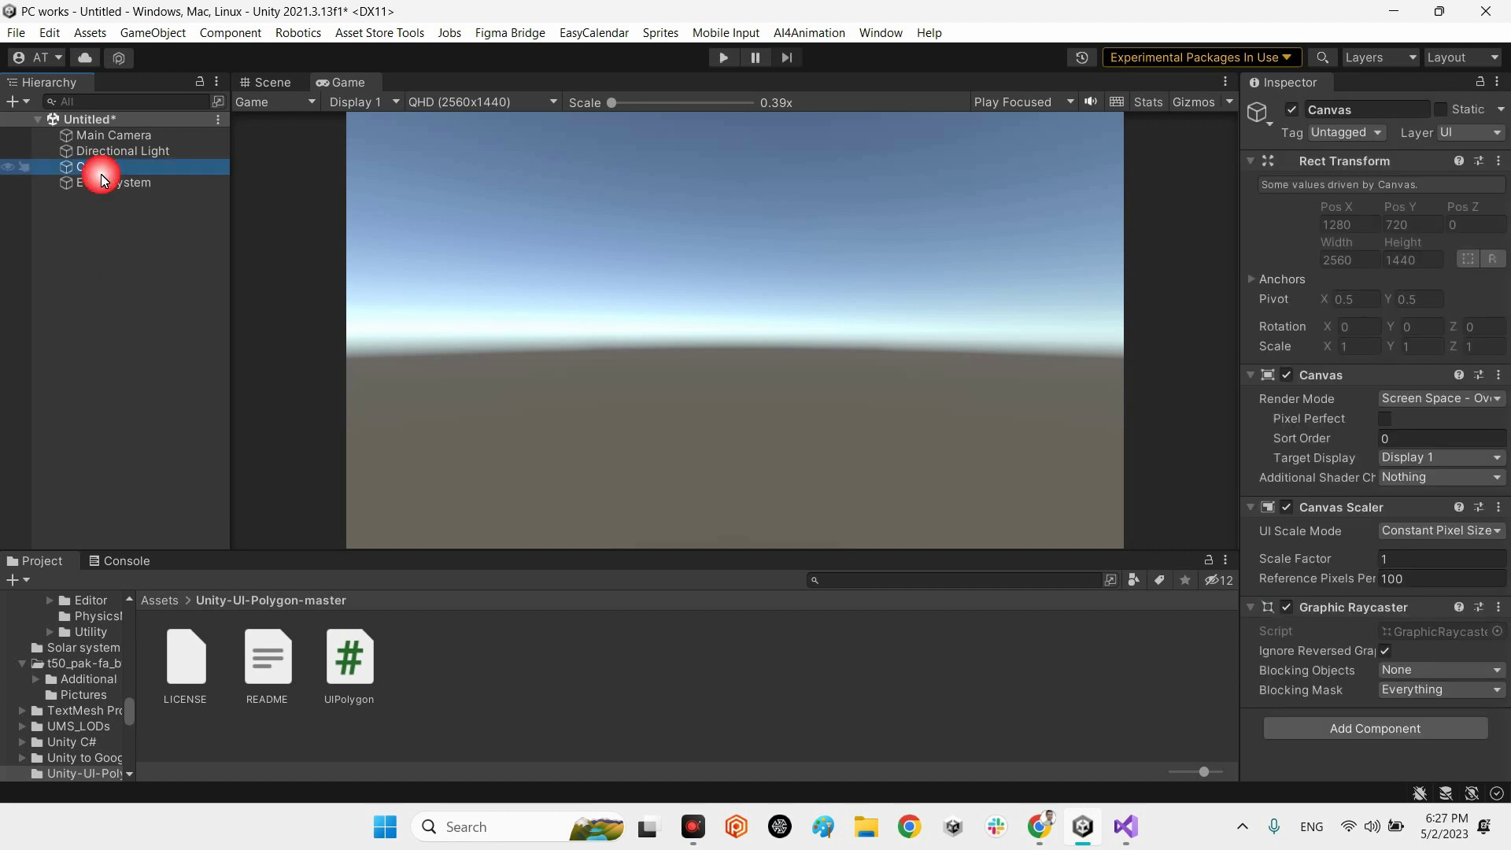
drag(1242, 268, 895, 285)
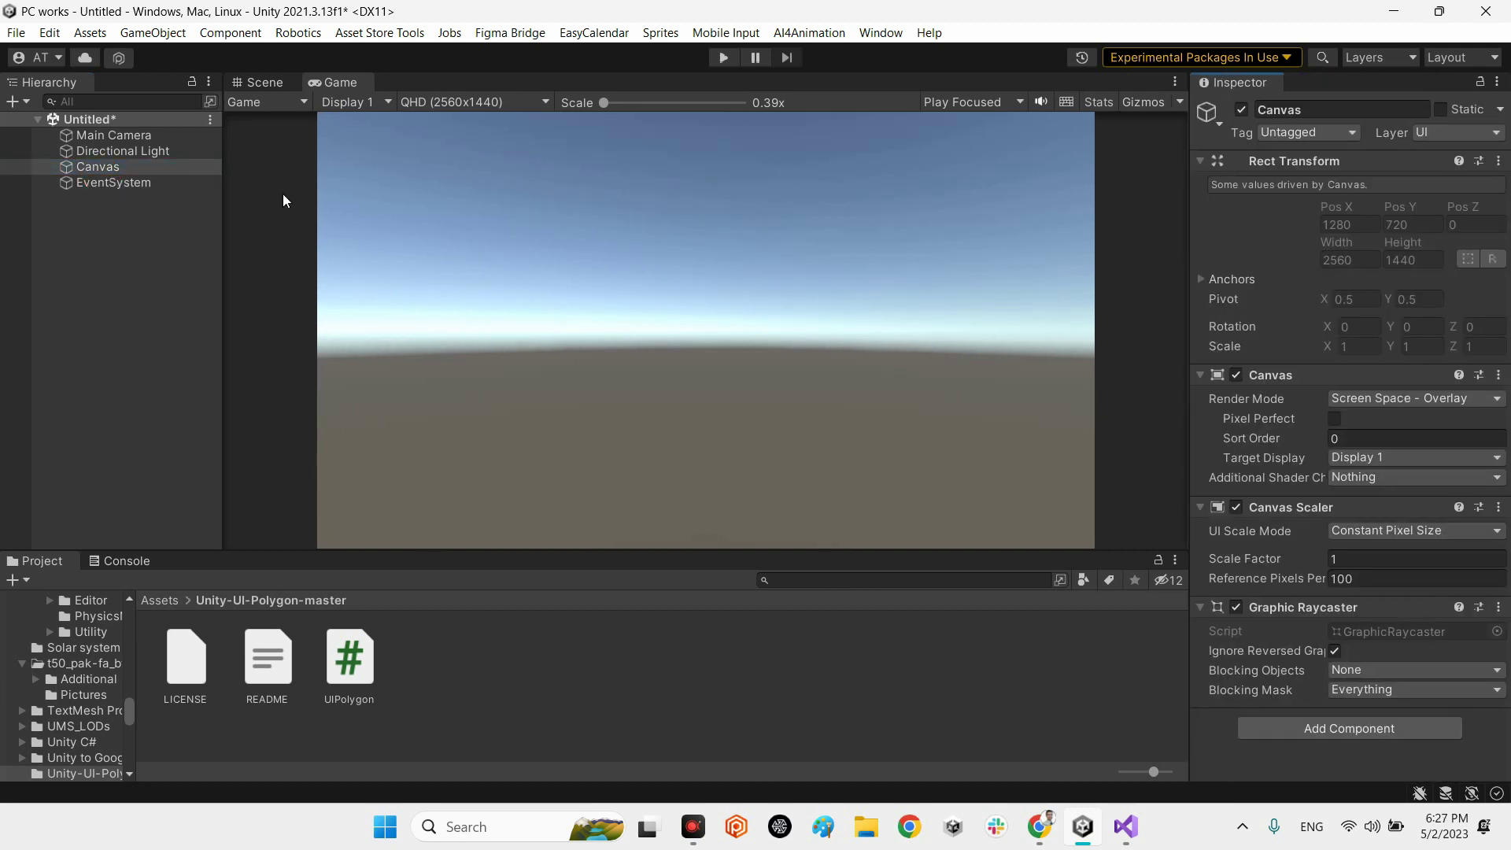
Step: Add a UI Image as a child of the Canvas
right_click(75, 169)
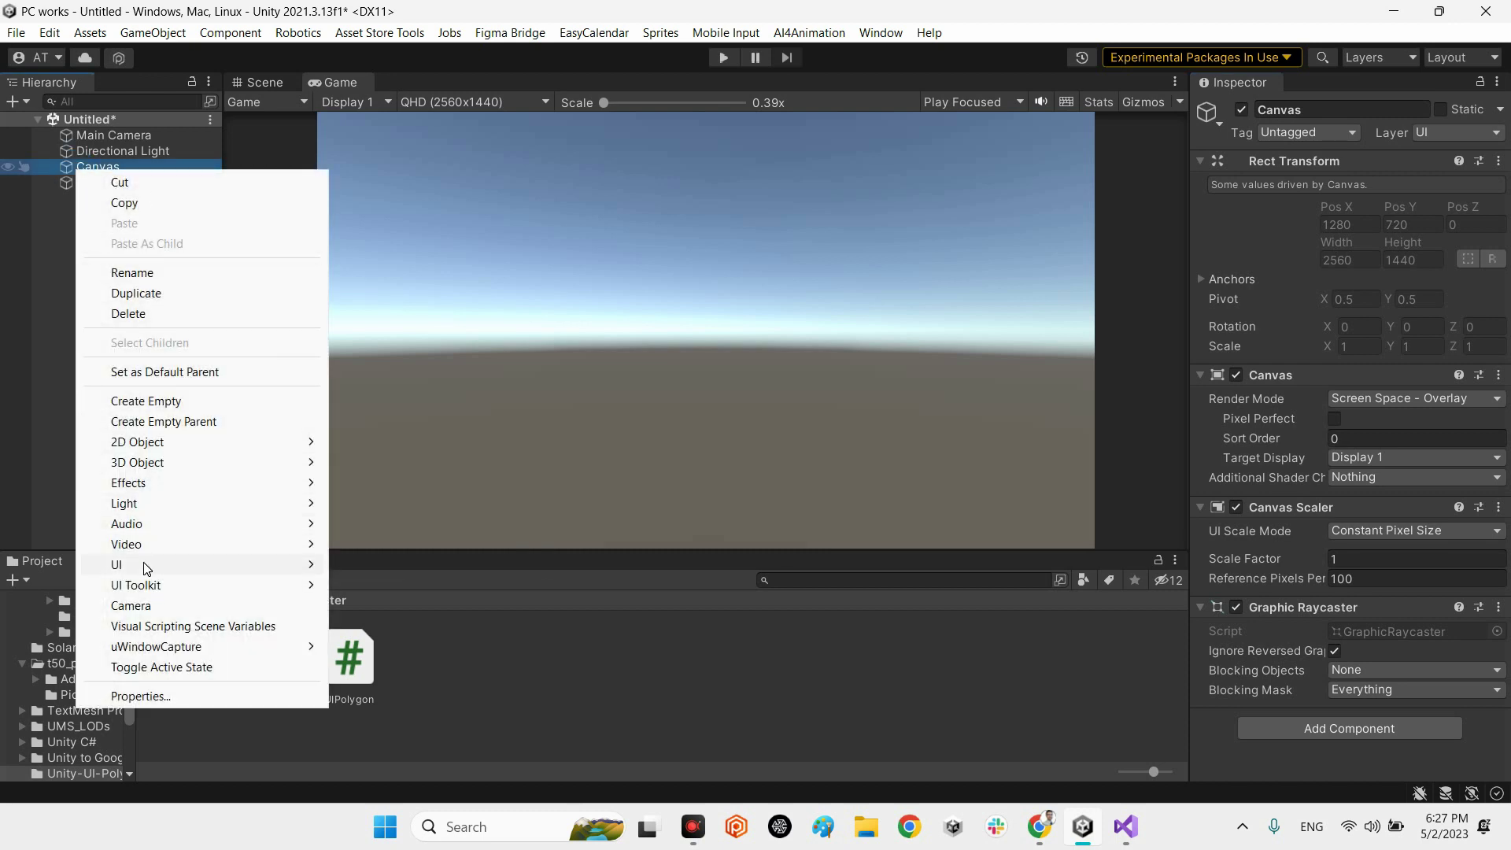
mouse_move(149, 565)
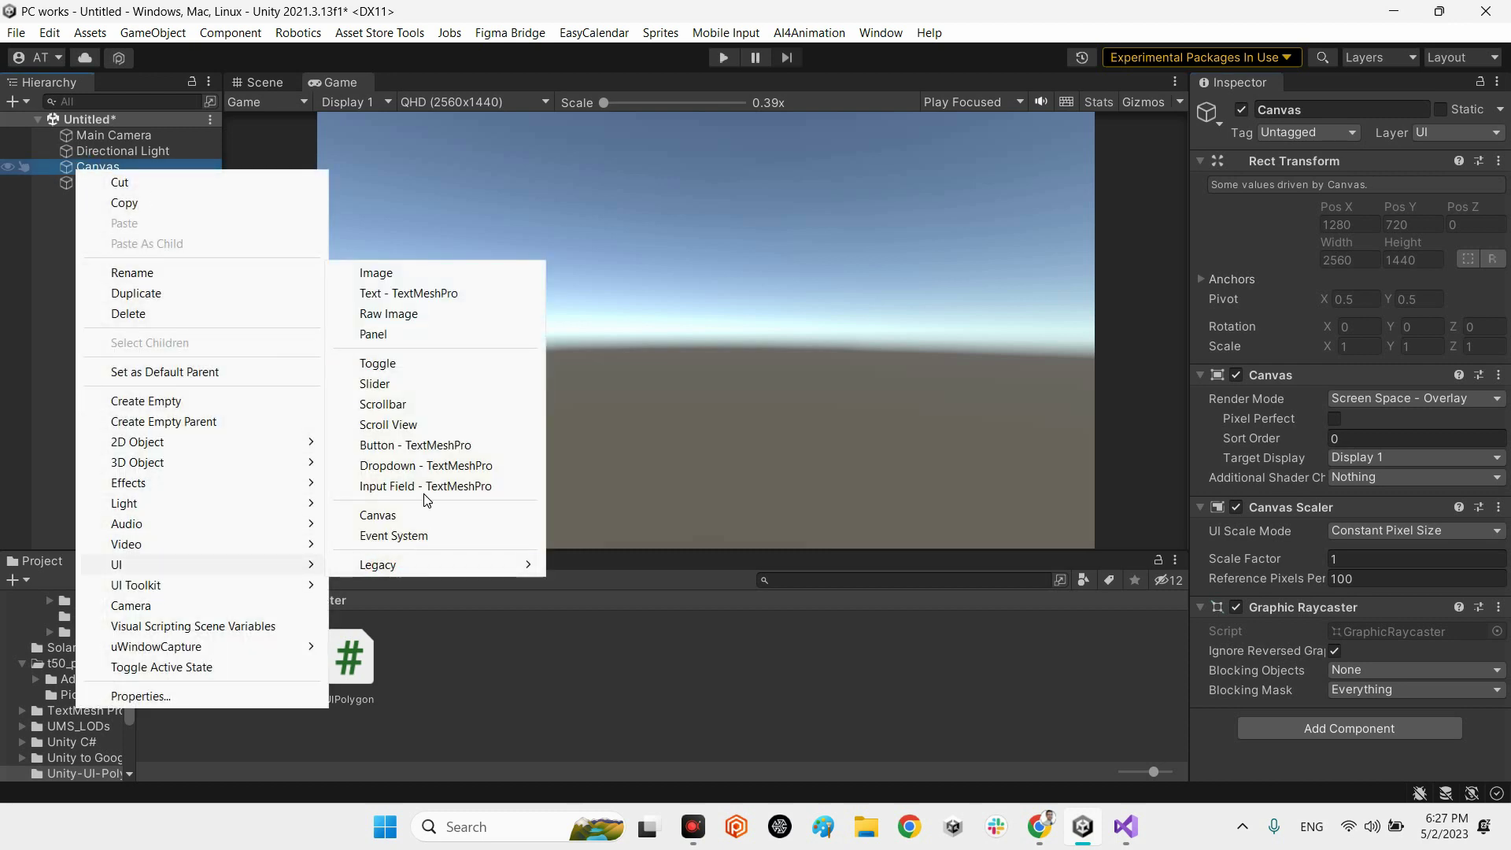
click(397, 275)
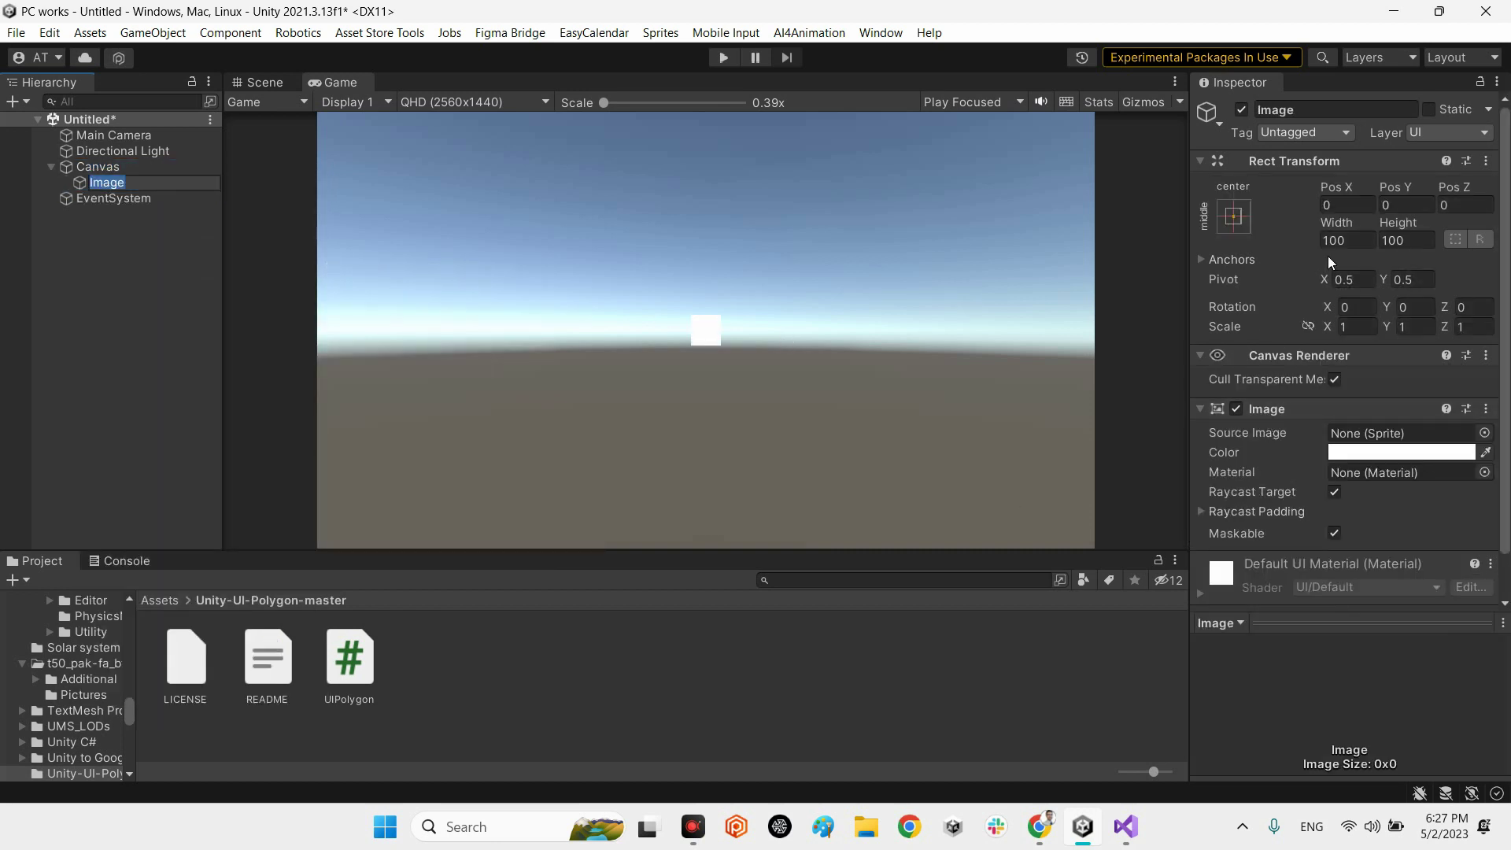
Step: Set the Image's width and height to 200
click(1358, 240)
text(200)
key(Tab)
text(200)
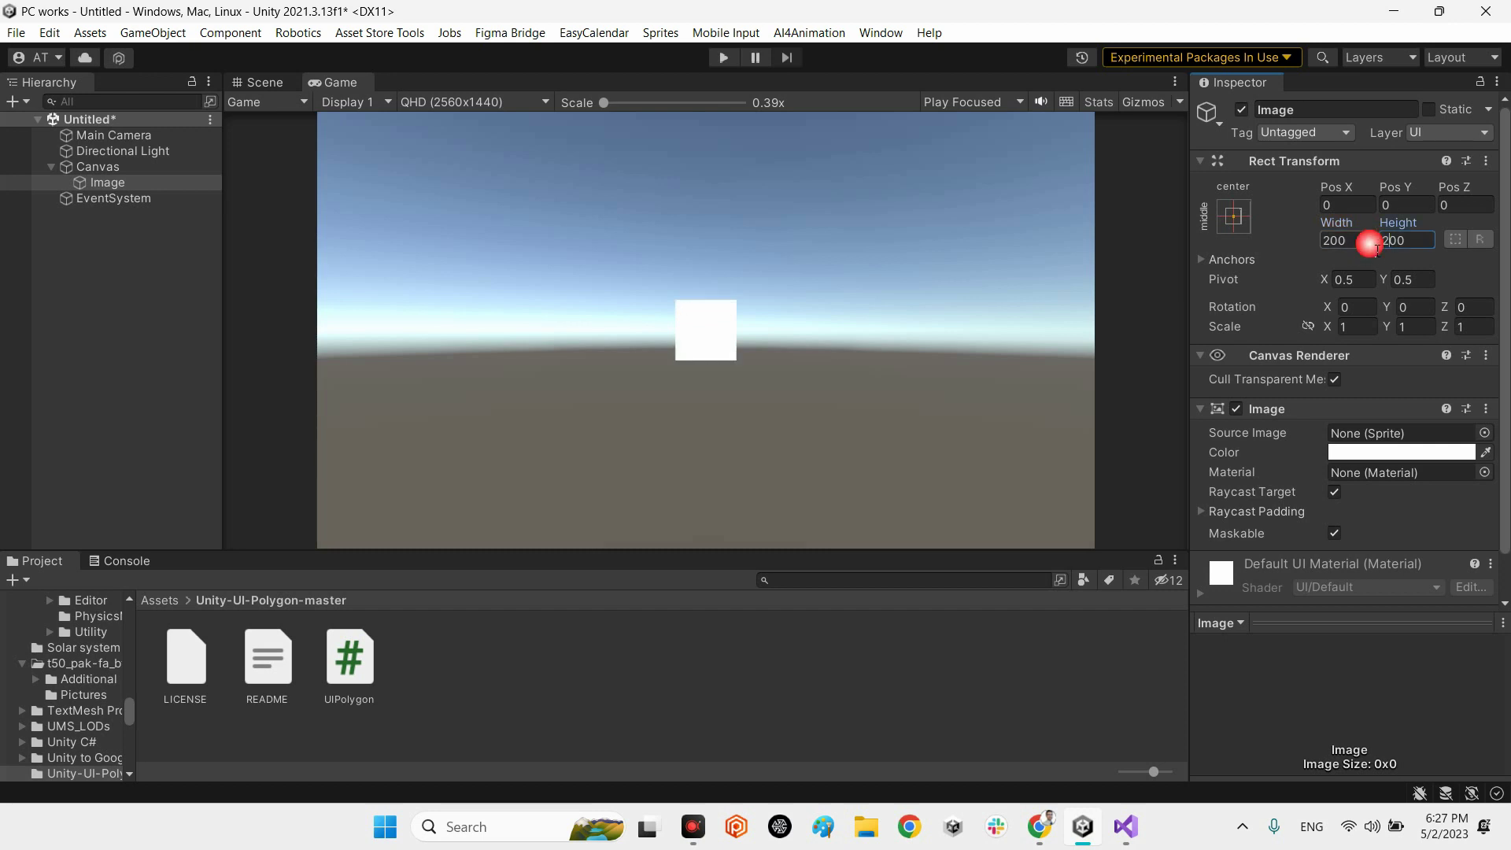
Step: Set the Main Camera's Clear Flags to Solid Color with a black background
click(113, 135)
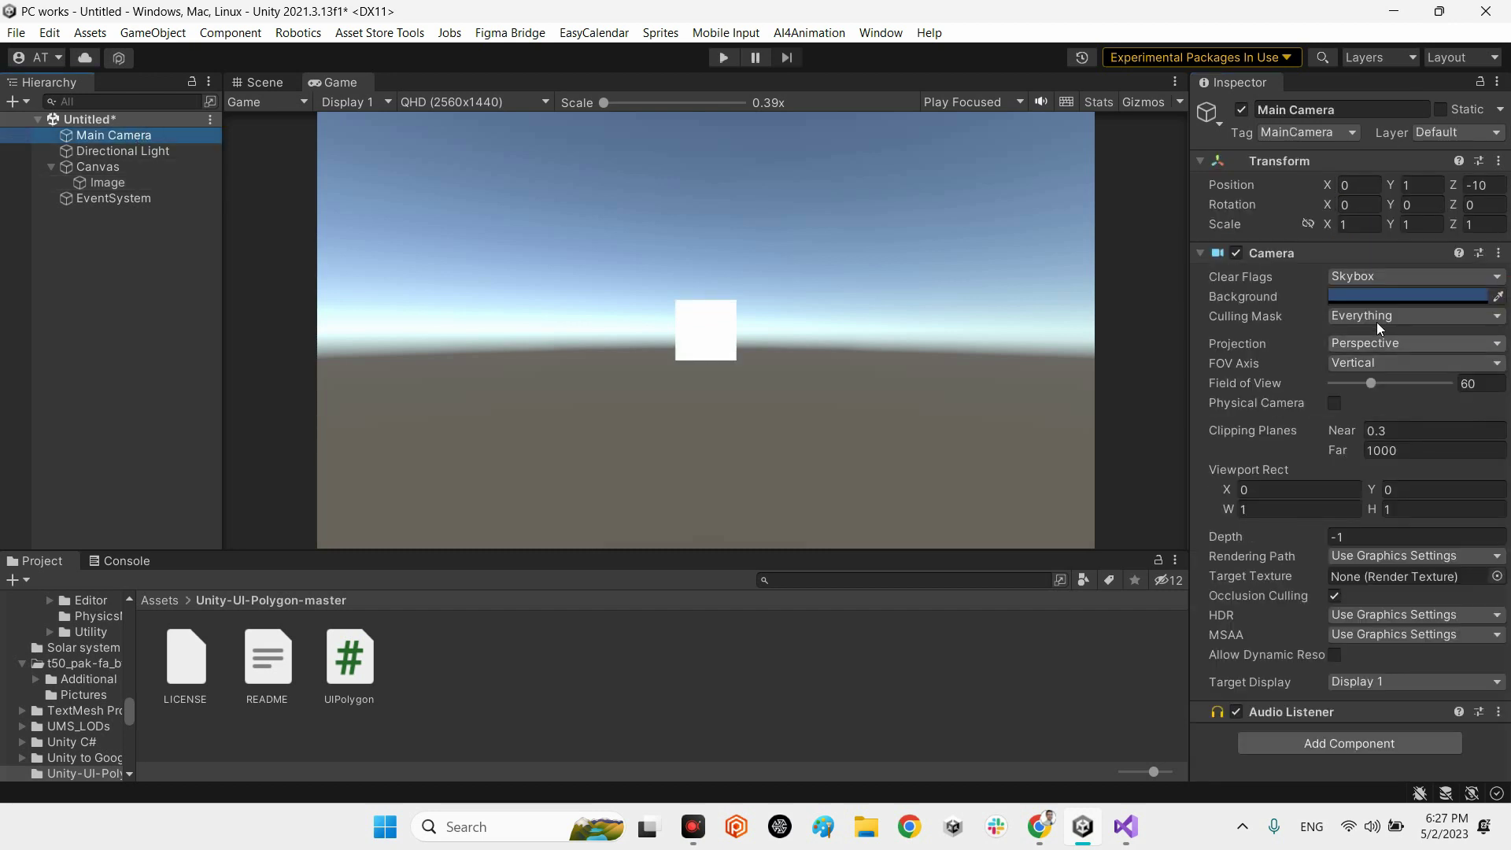
click(1376, 275)
click(1392, 319)
click(1384, 299)
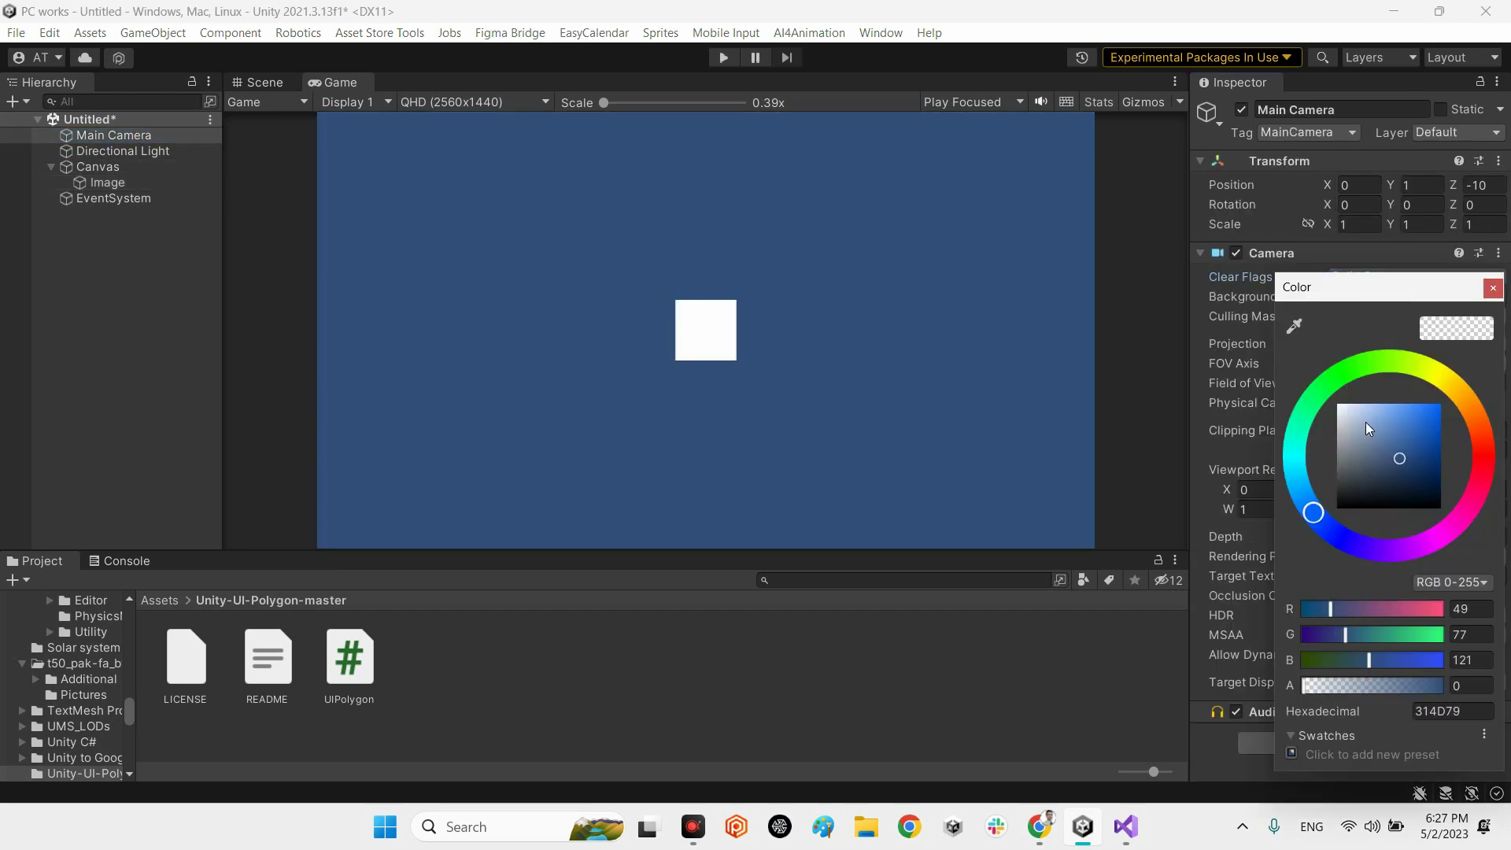
drag(1367, 422, 1151, 660)
click(108, 446)
Step: Resize the Image object to 400 by 400 and bring up its Image component's menu
click(96, 183)
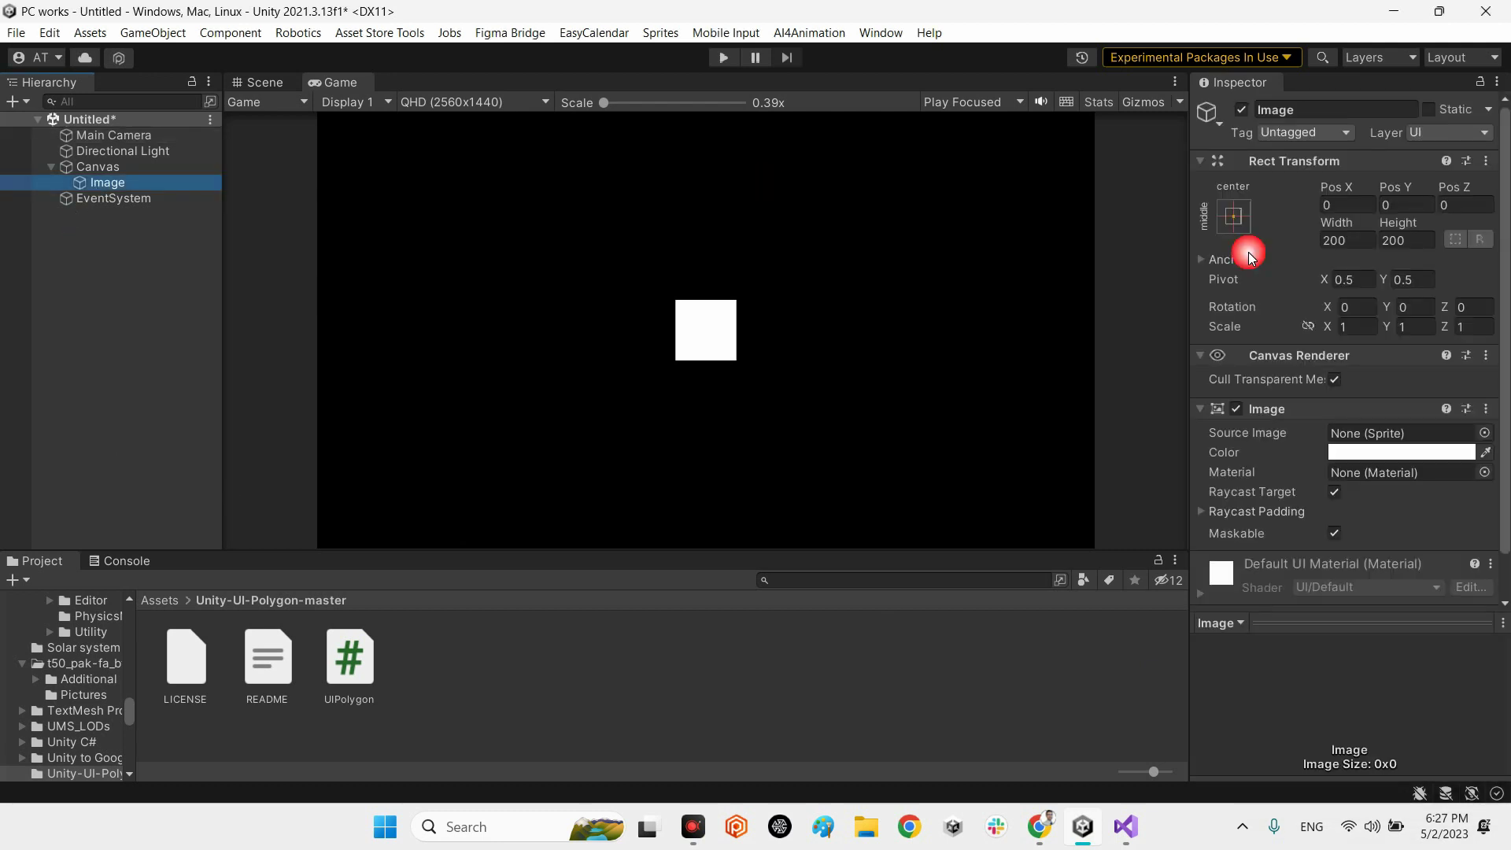
click(1343, 240)
text(400)
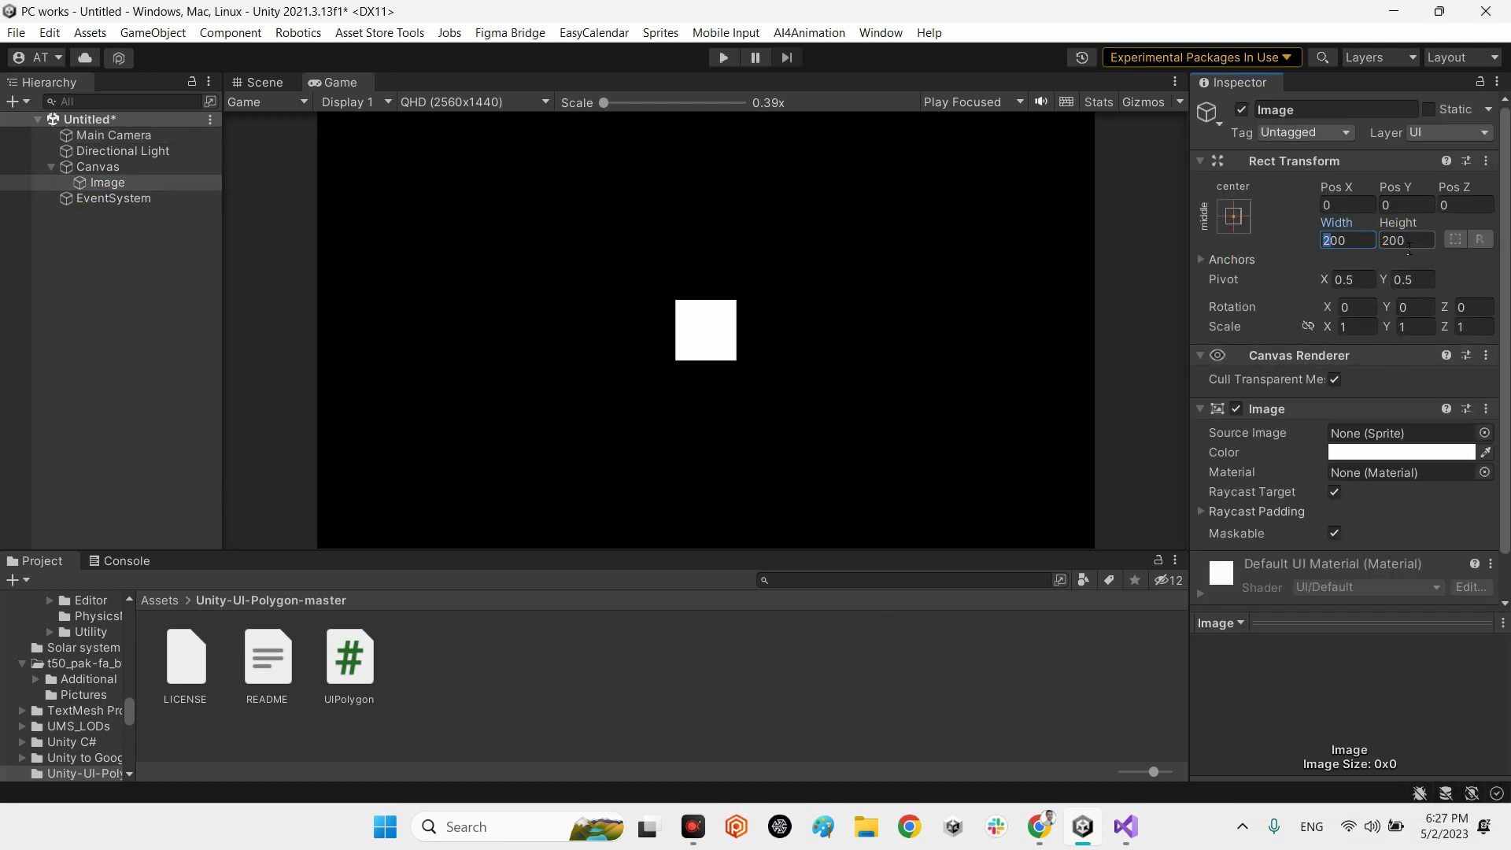
click(1377, 243)
text(400)
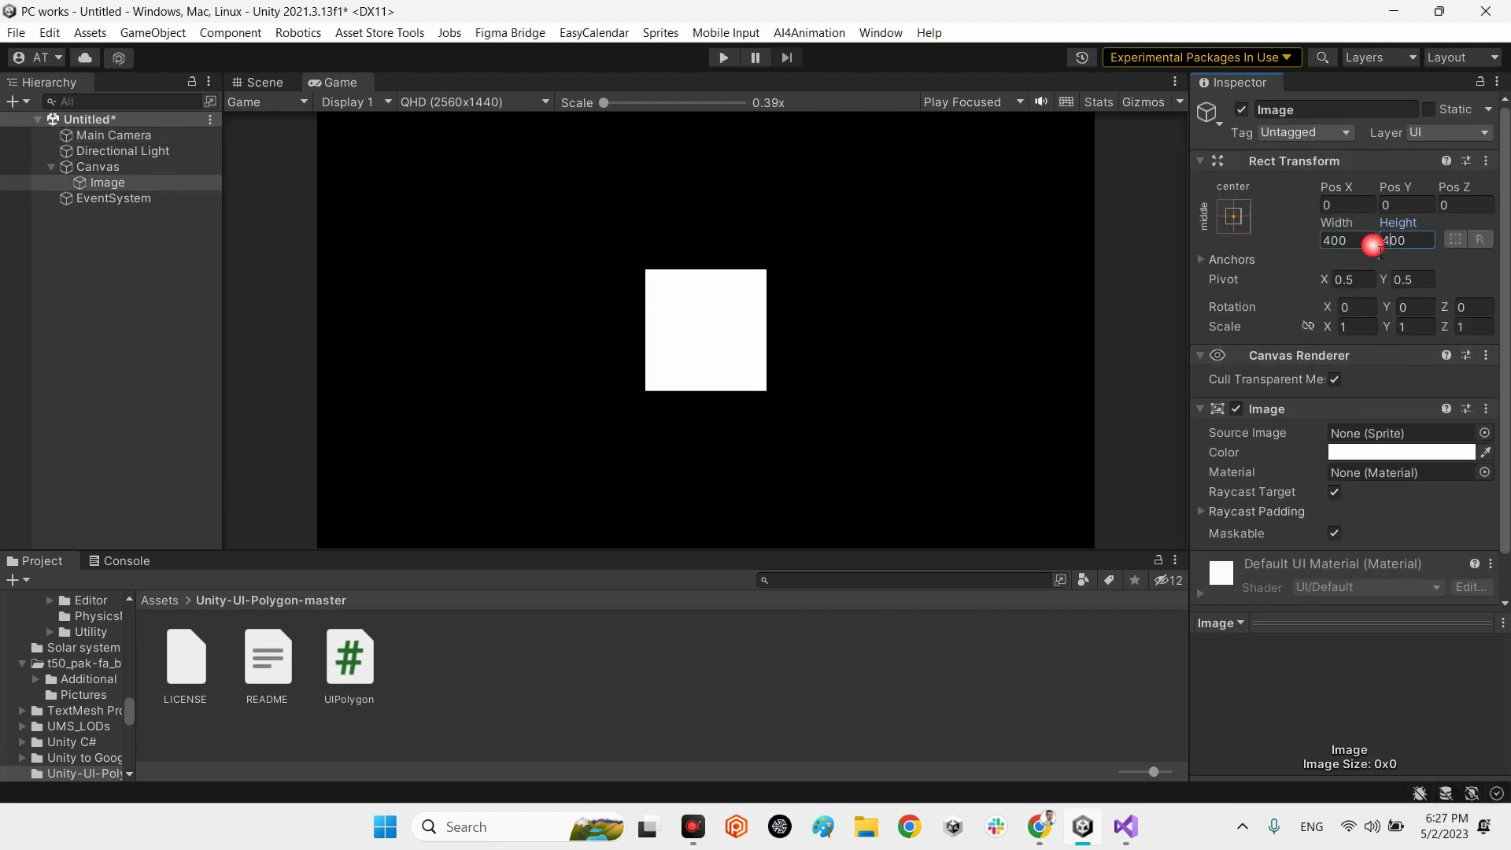
right_click(1268, 414)
Step: Remove the Image component, then add UI Polygon by searching 'pol' in Add Component
click(1291, 453)
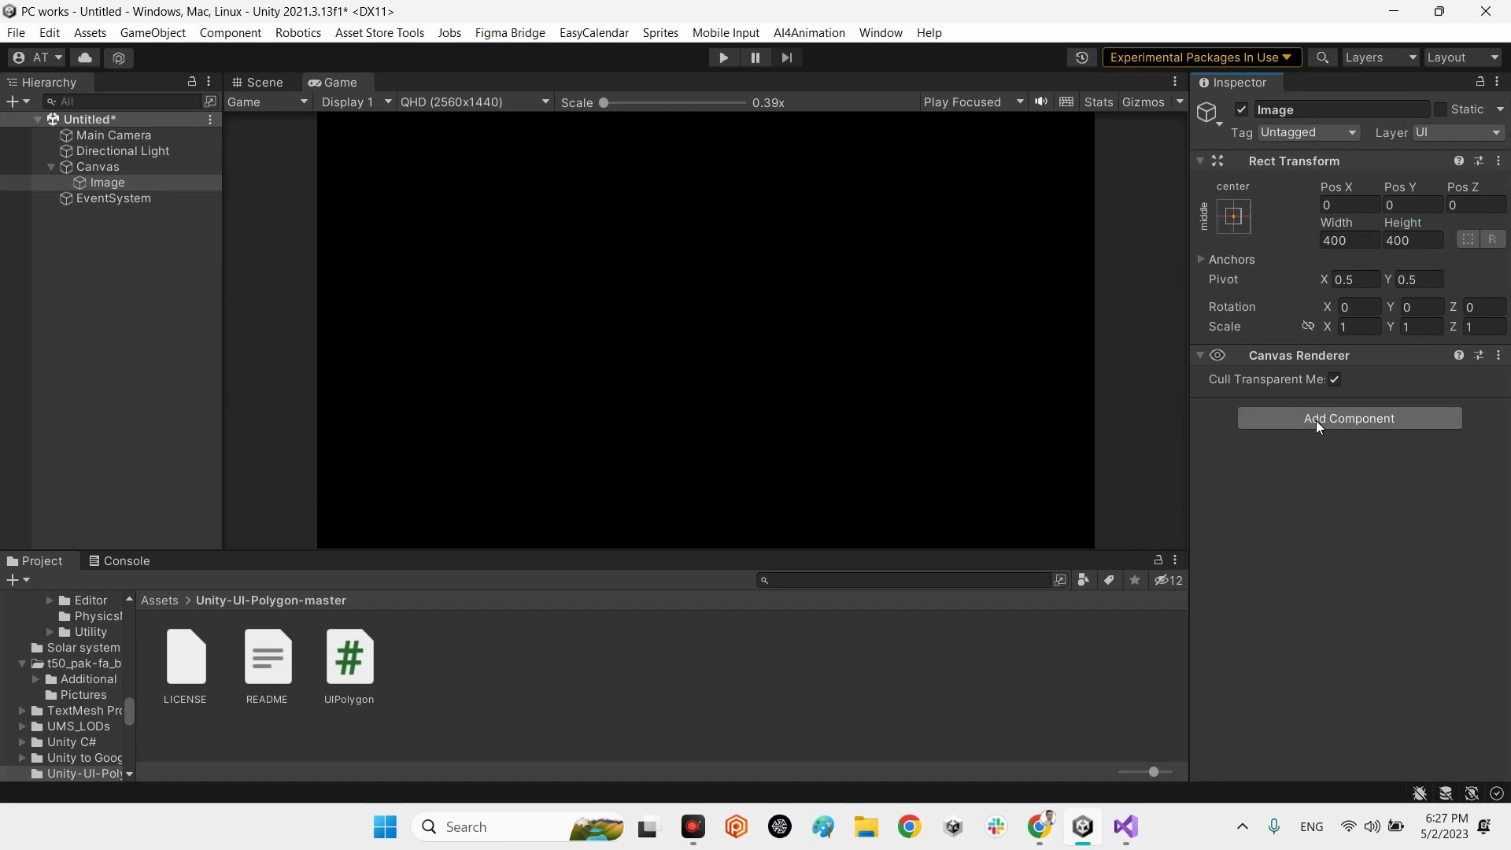
click(1317, 421)
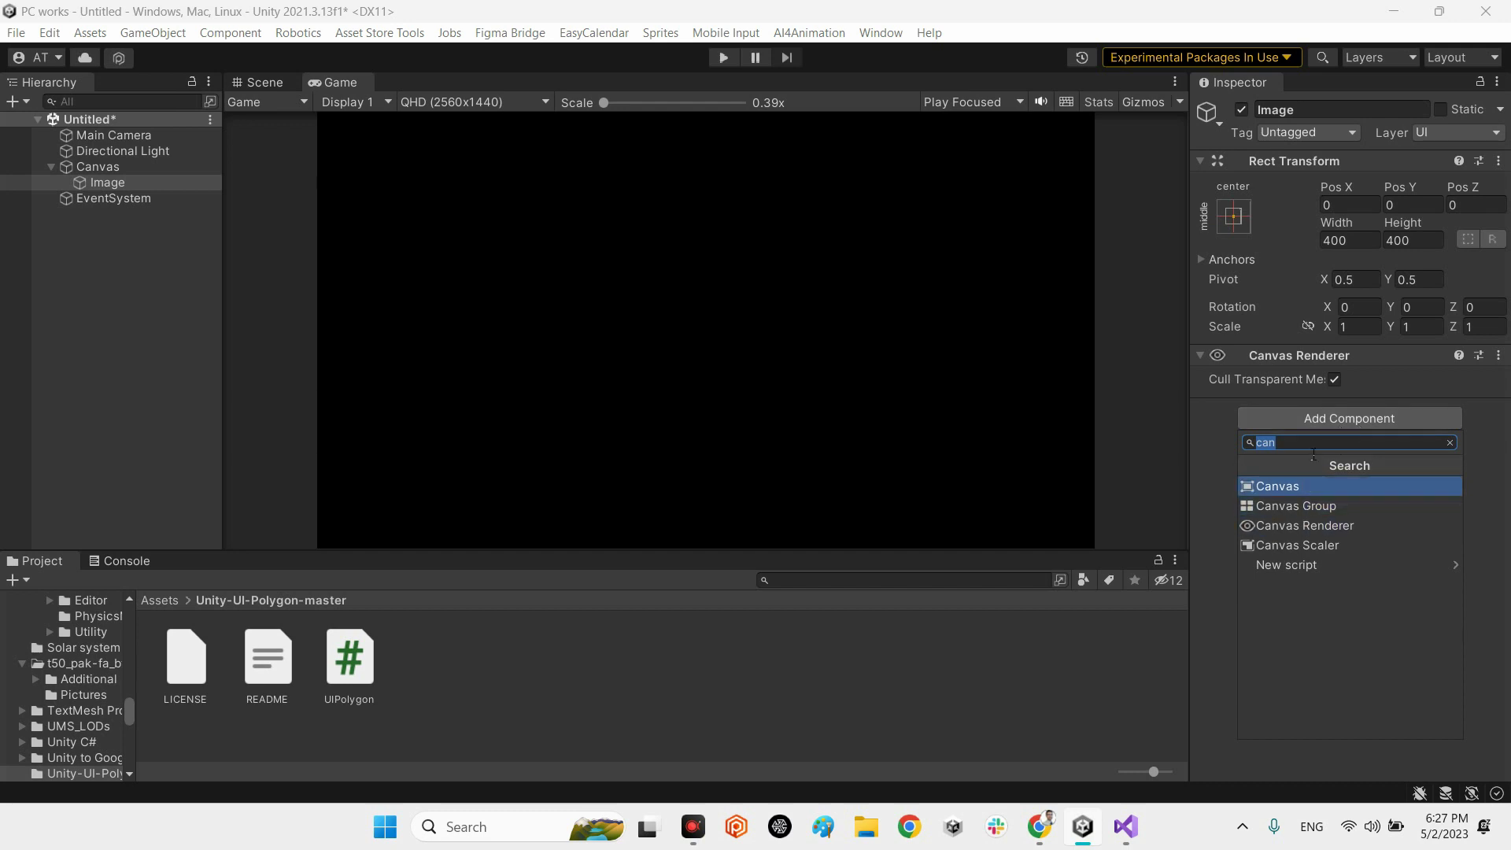
text(pol)
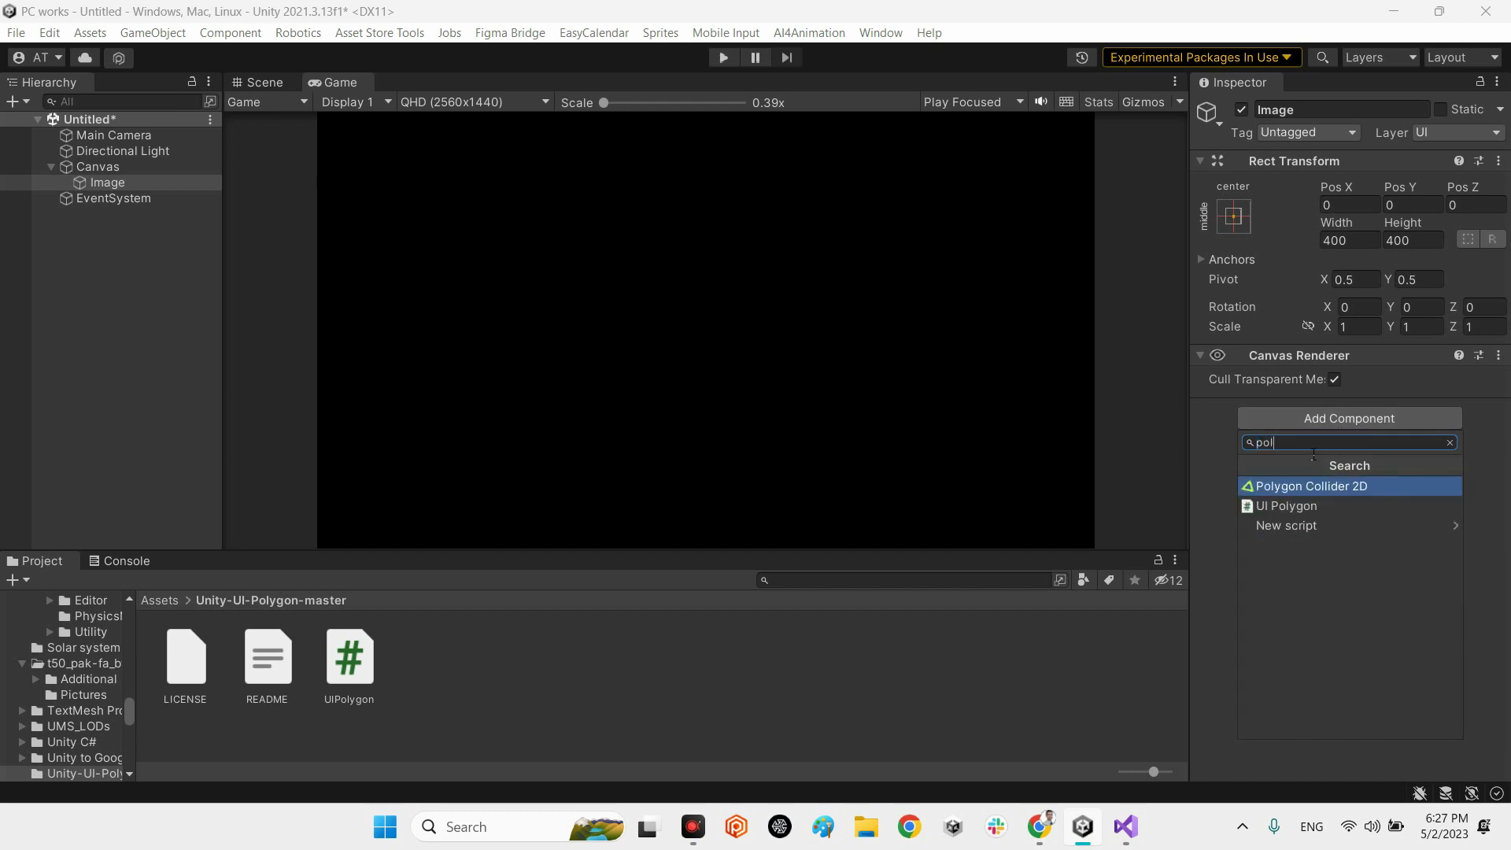
click(1269, 510)
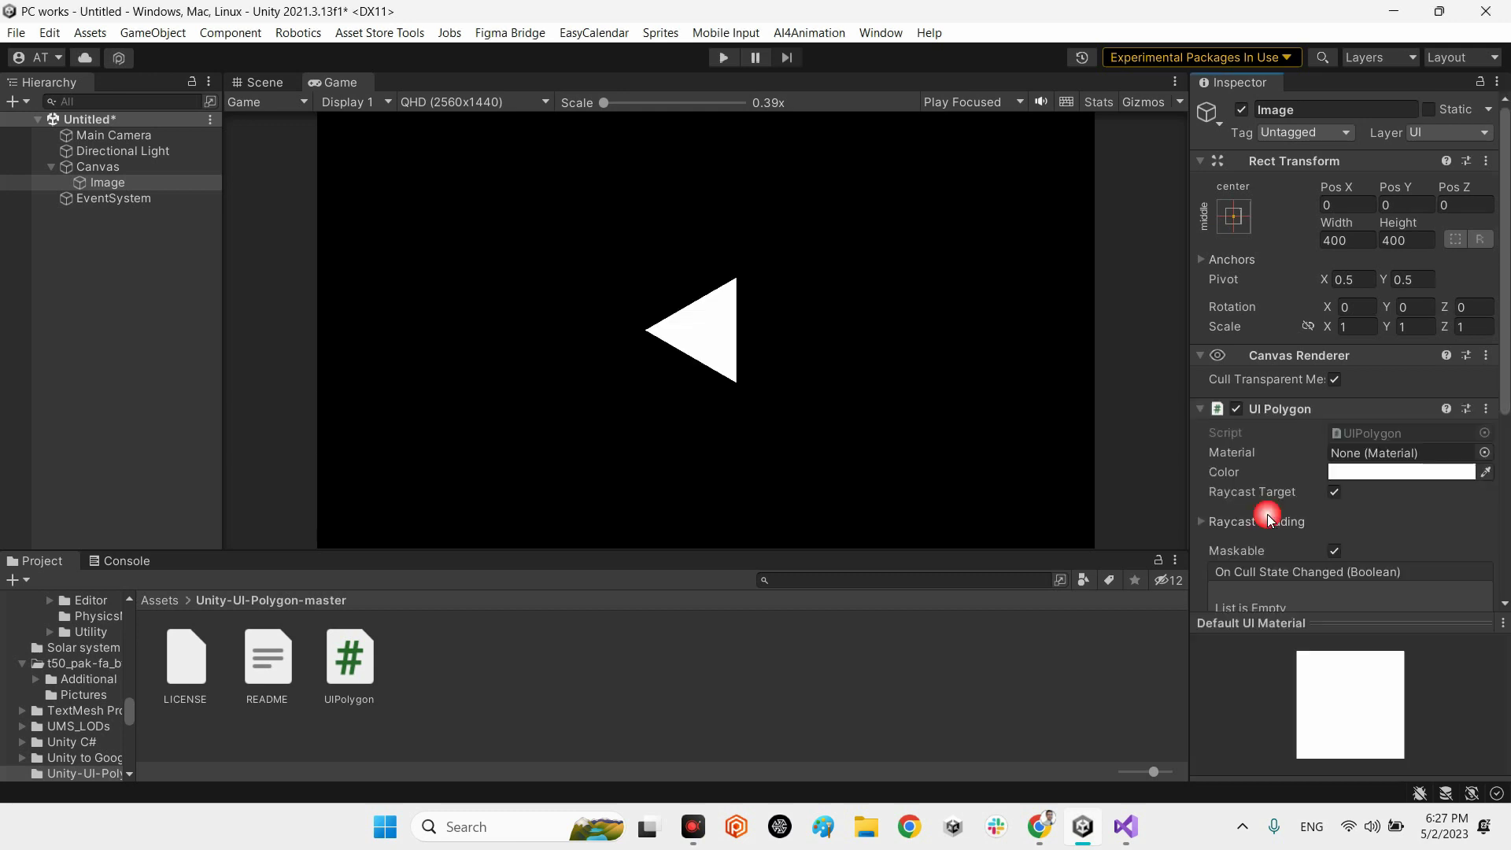
Step: Collapse the Canvas Renderer section and try a new colour on the polygon
click(1271, 358)
scroll(1399, 471, down, 5)
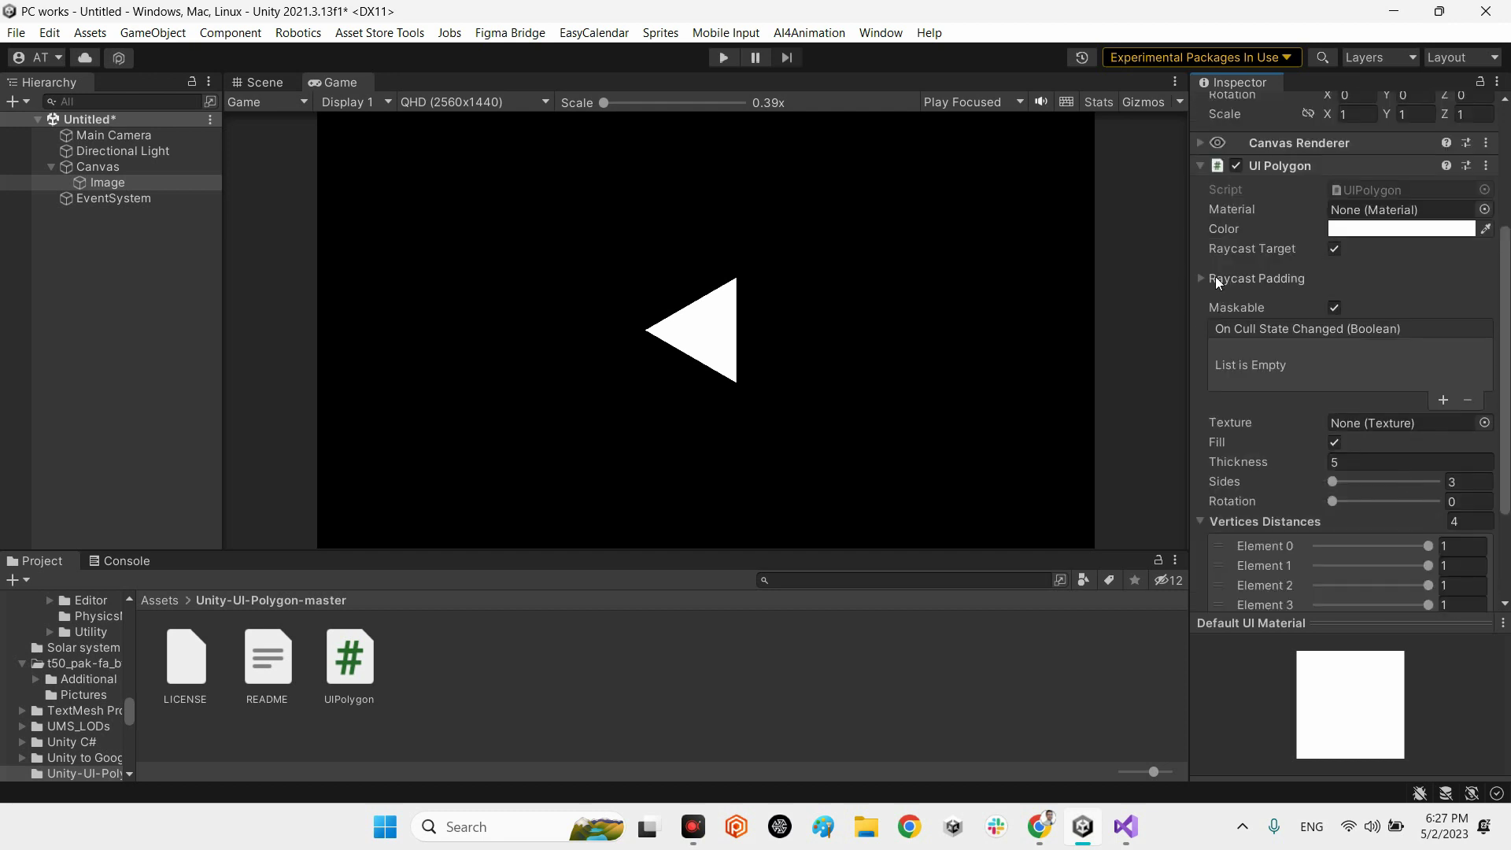
scroll(1443, 352, up, 5)
scroll(1443, 352, down, 2)
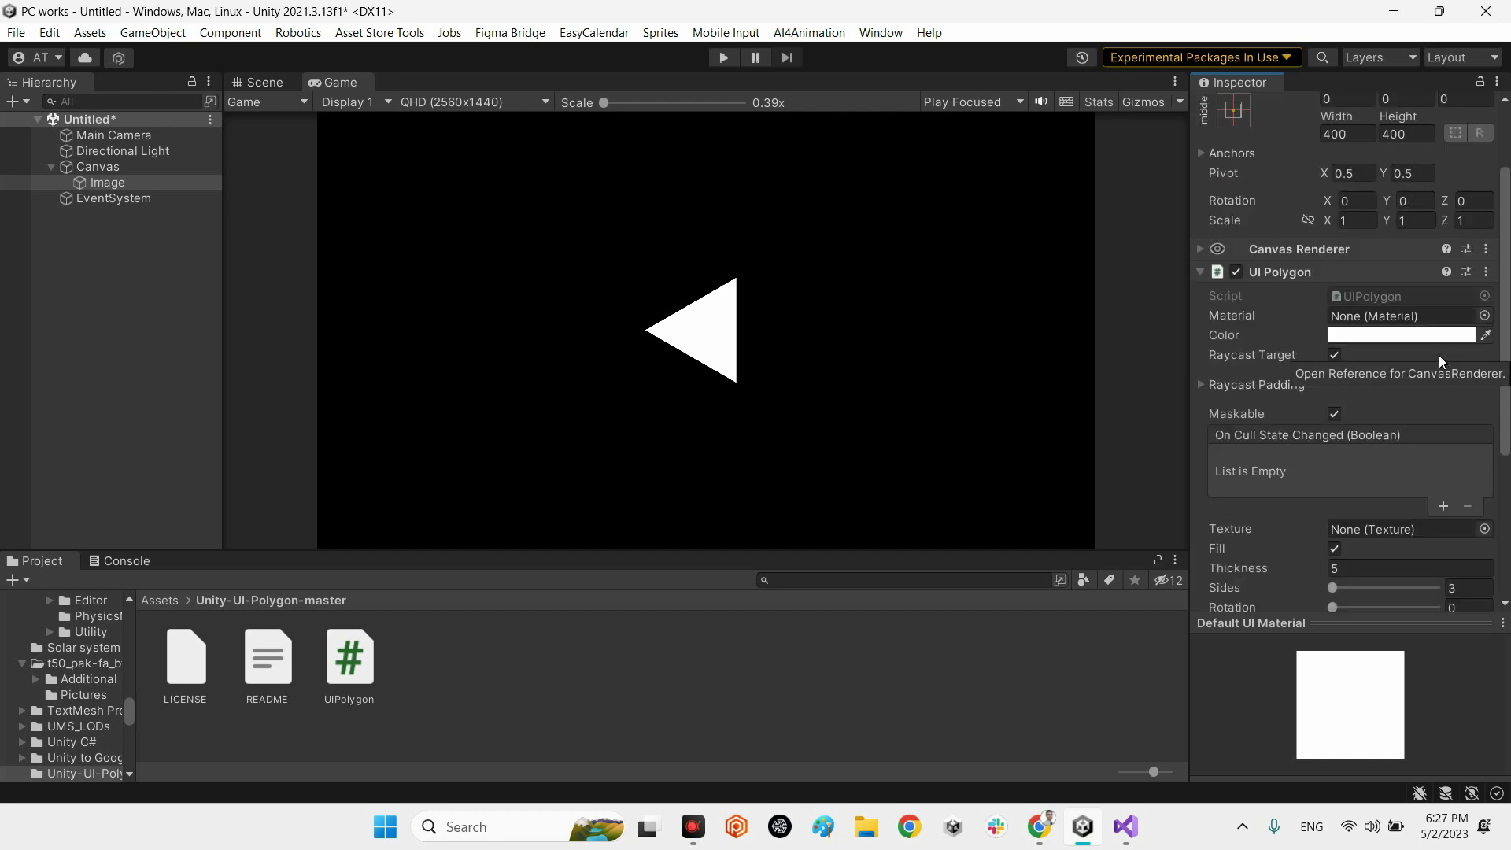
click(1409, 334)
mouse_move(1378, 452)
mouse_down()
mouse_move(1467, 451)
mouse_move(1264, 399)
mouse_up()
click(1493, 312)
Step: Step the polygon's Sides value through 4, 5, 6 and 7, finishing at 8
scroll(1468, 439, down, 2)
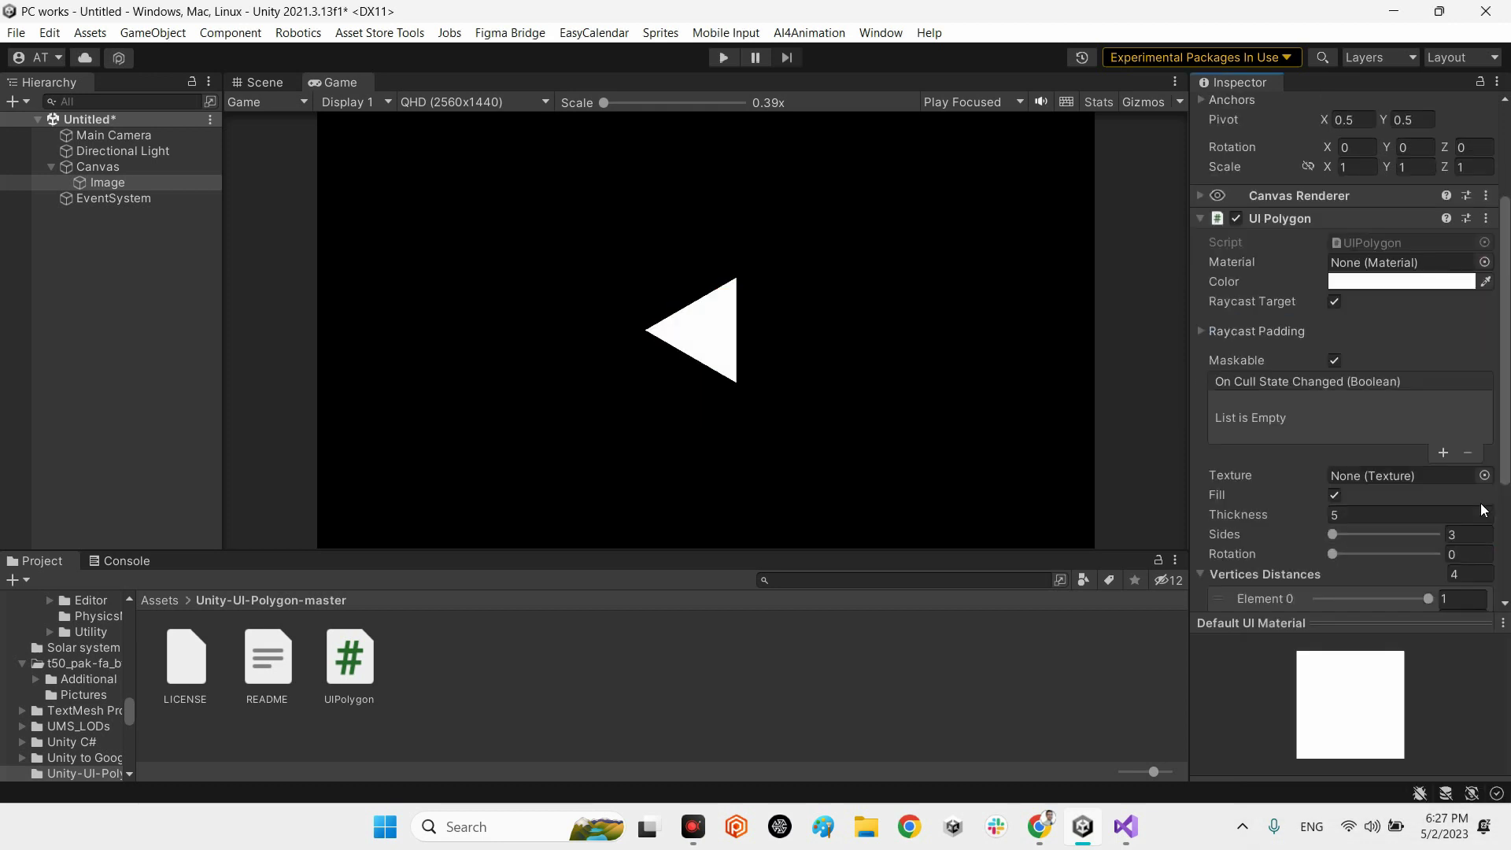
scroll(1437, 519, down, 2)
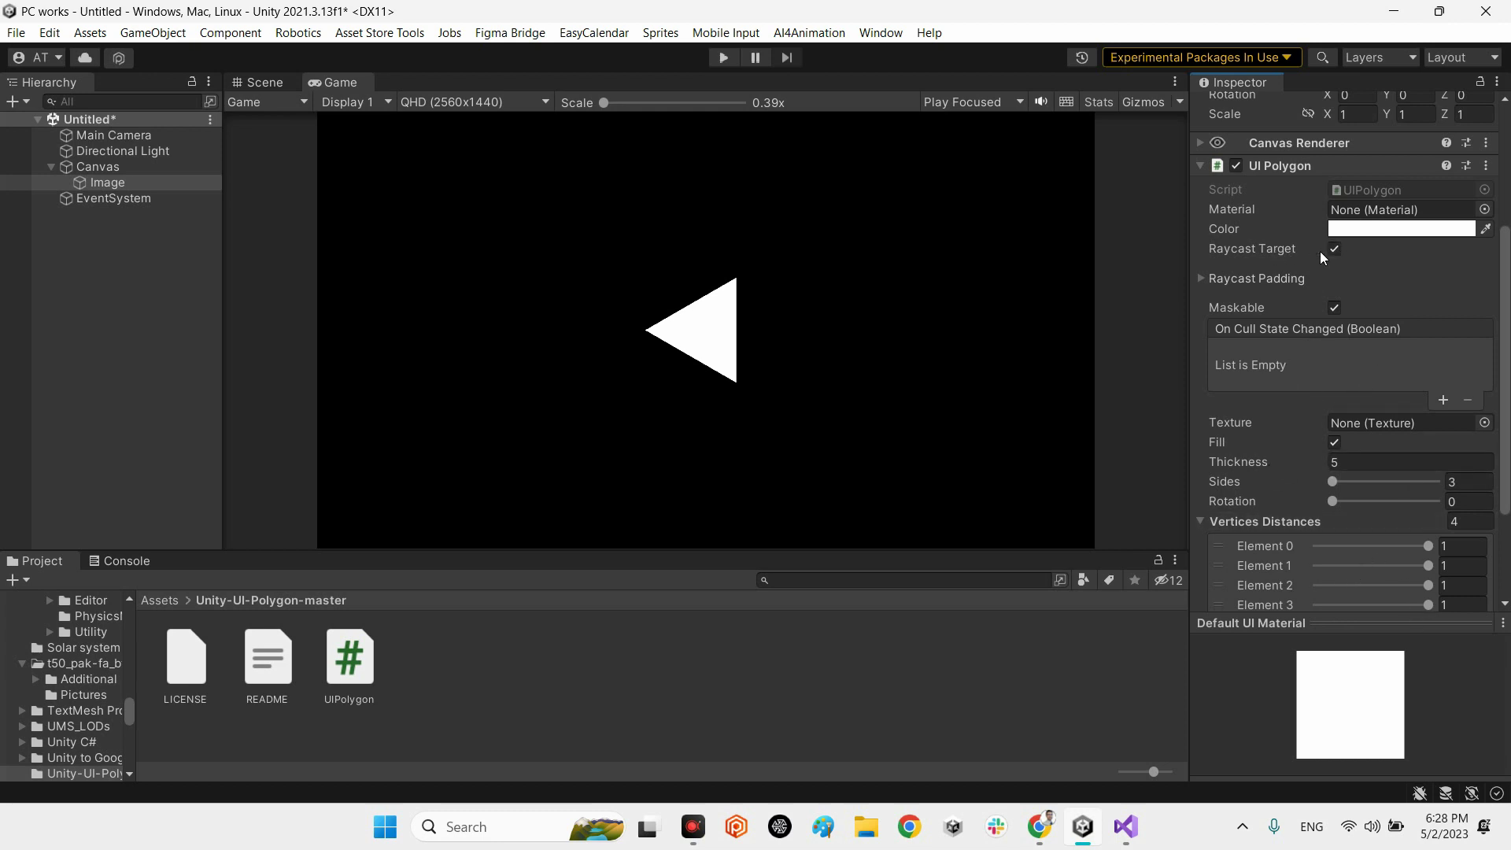
scroll(1433, 562, down, 3)
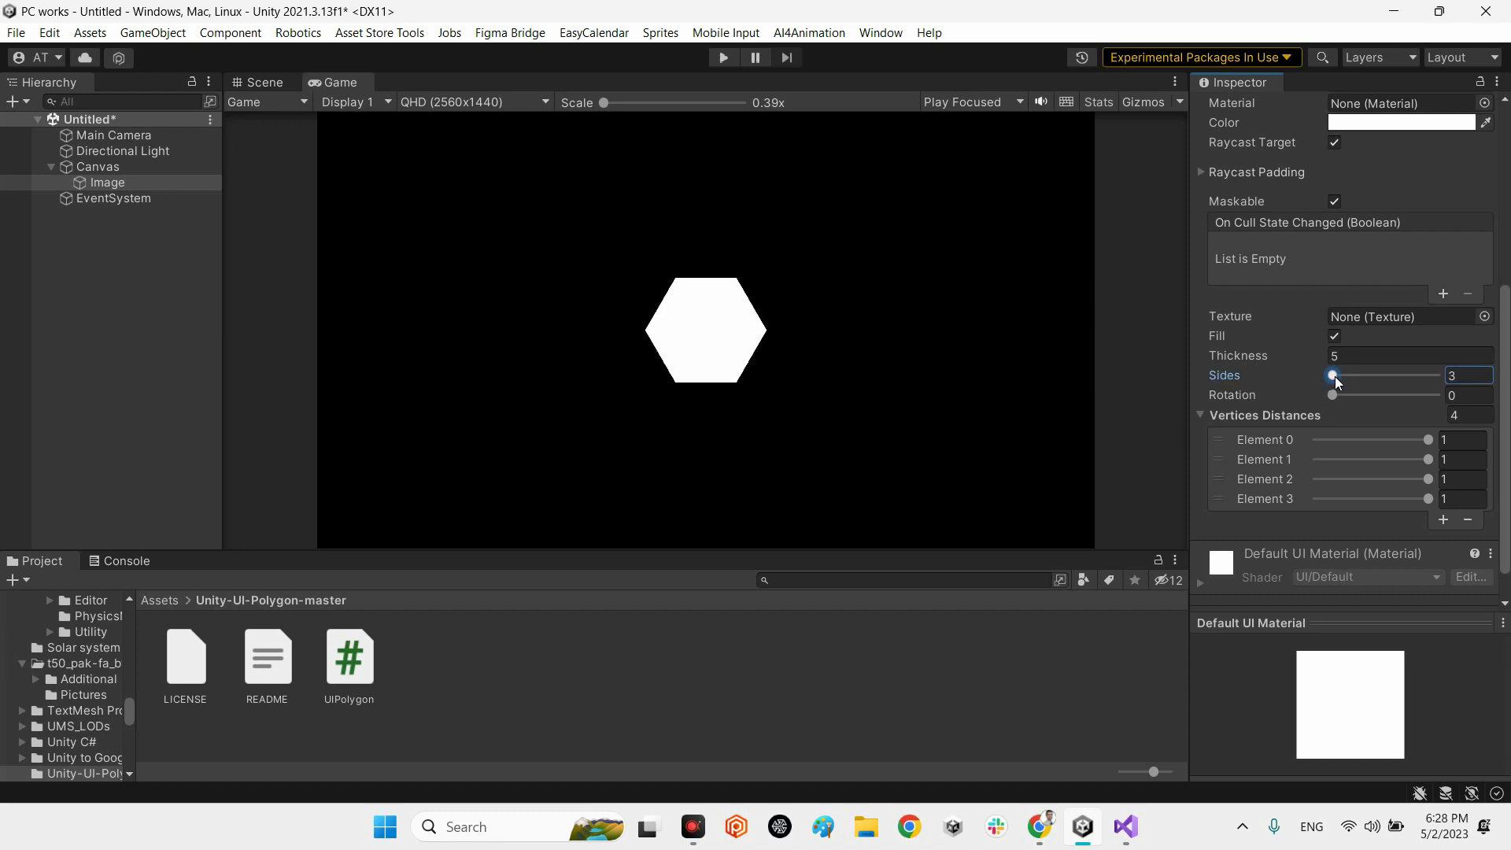
drag(1338, 383, 1338, 383)
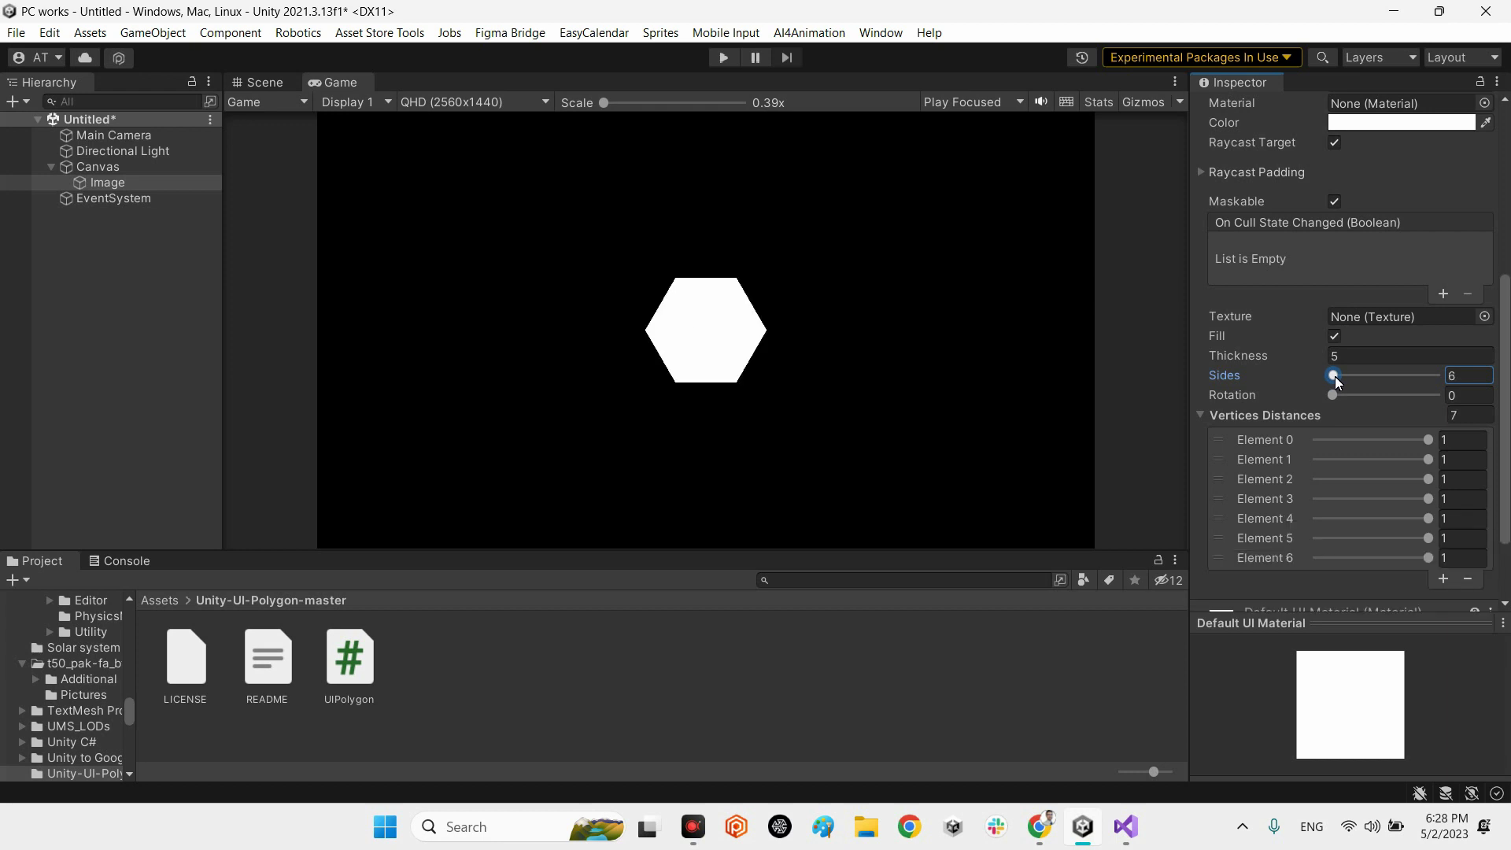
text(4)
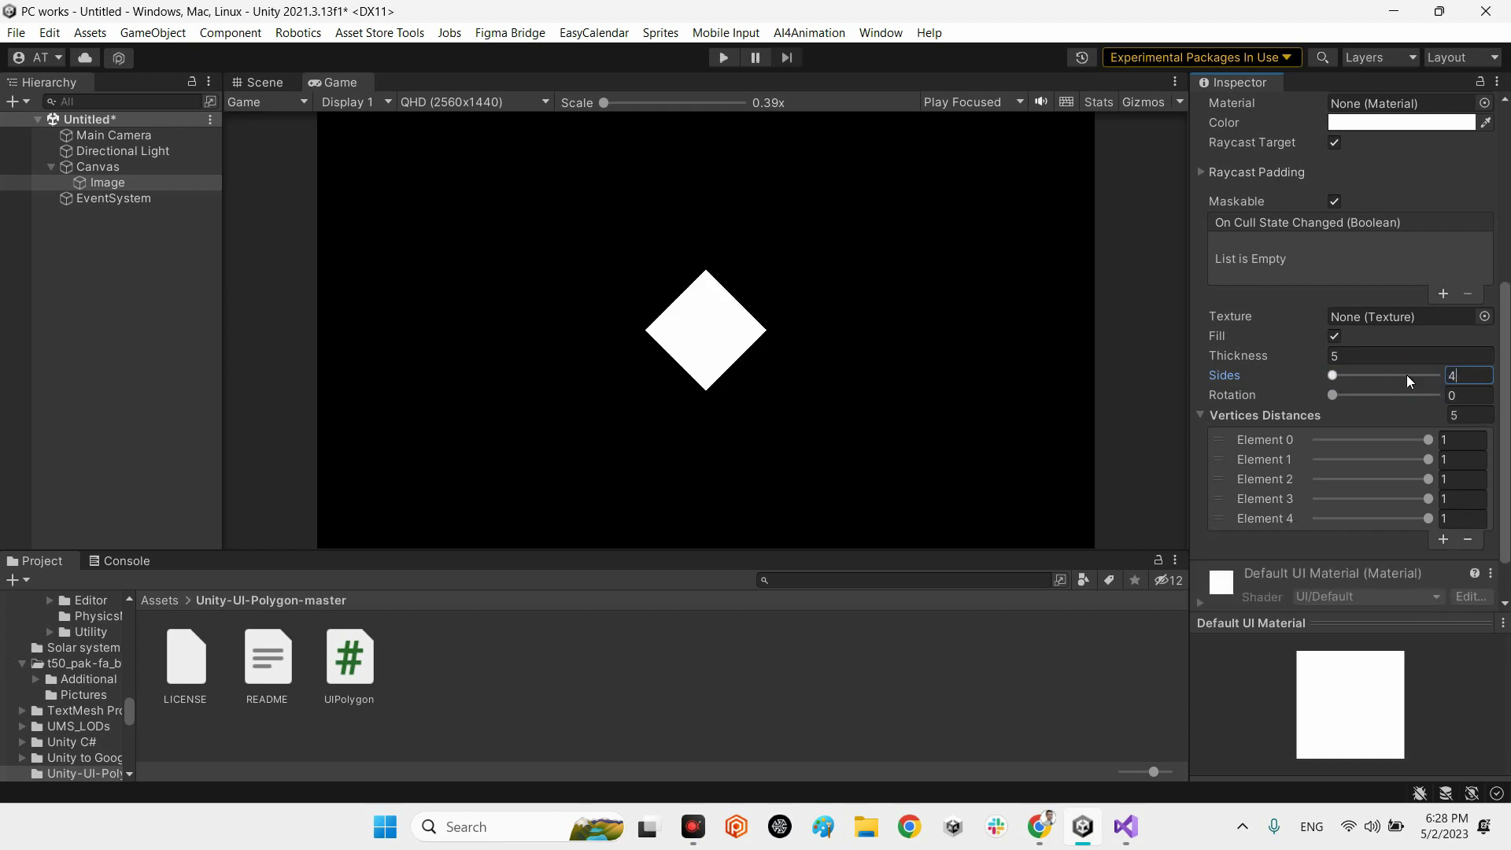
key(BackSpace)
text(5)
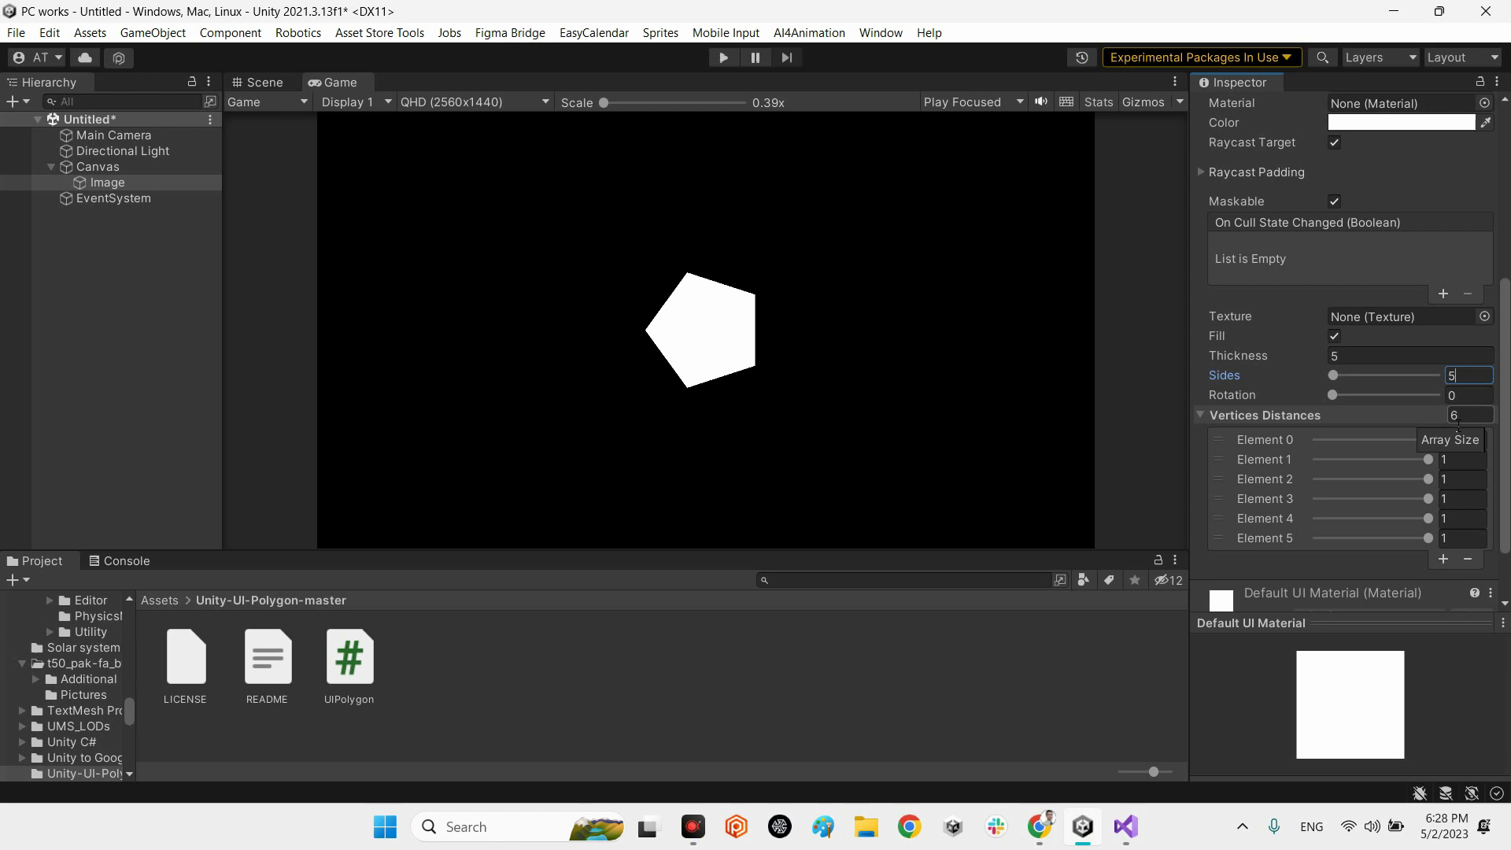
key(BackSpace)
text(6)
key(Return)
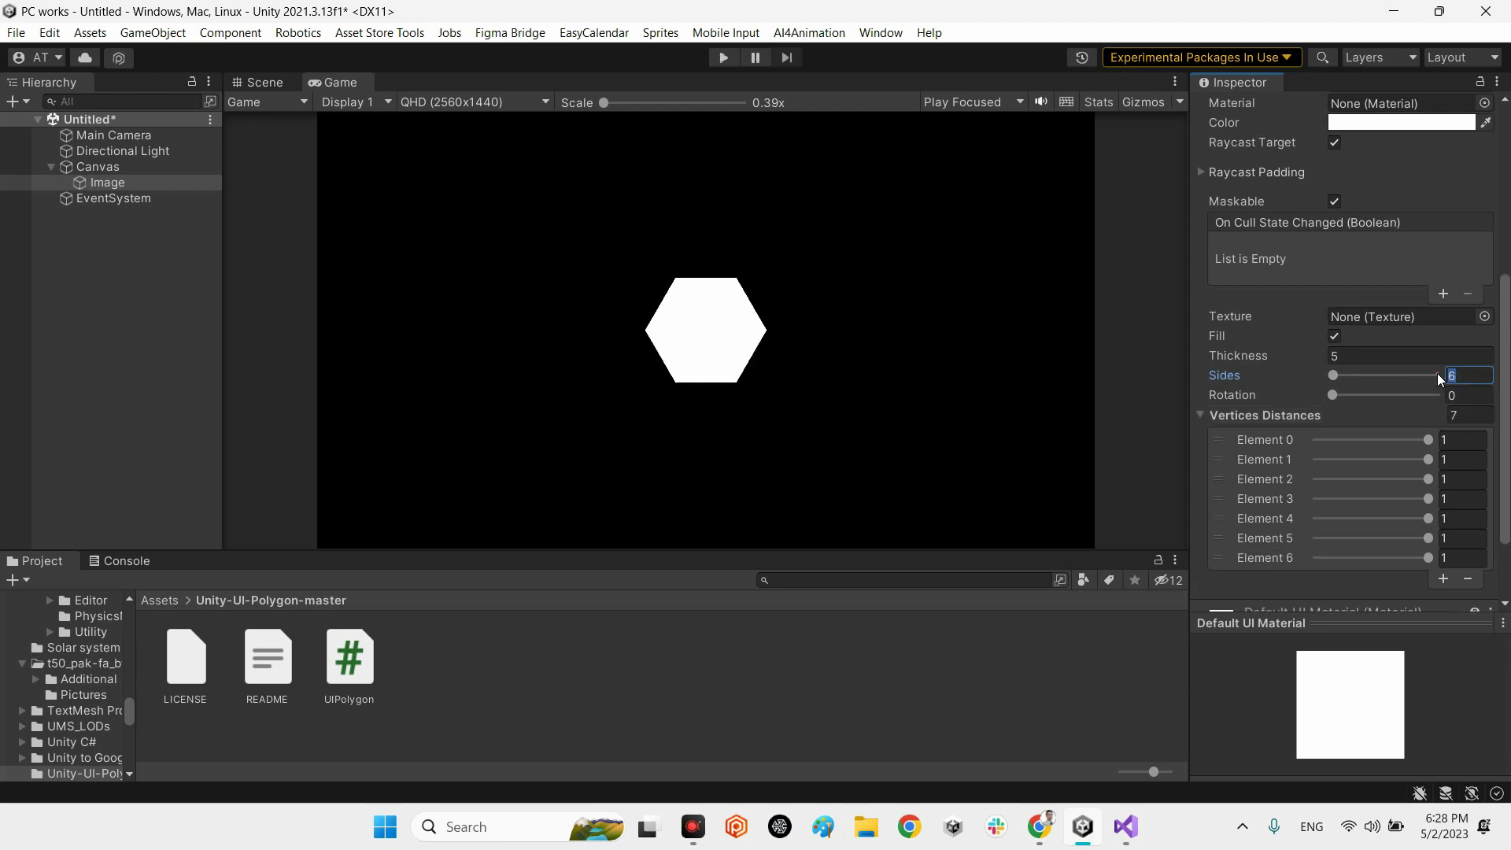
text(7)
key(BackSpace)
text(8)
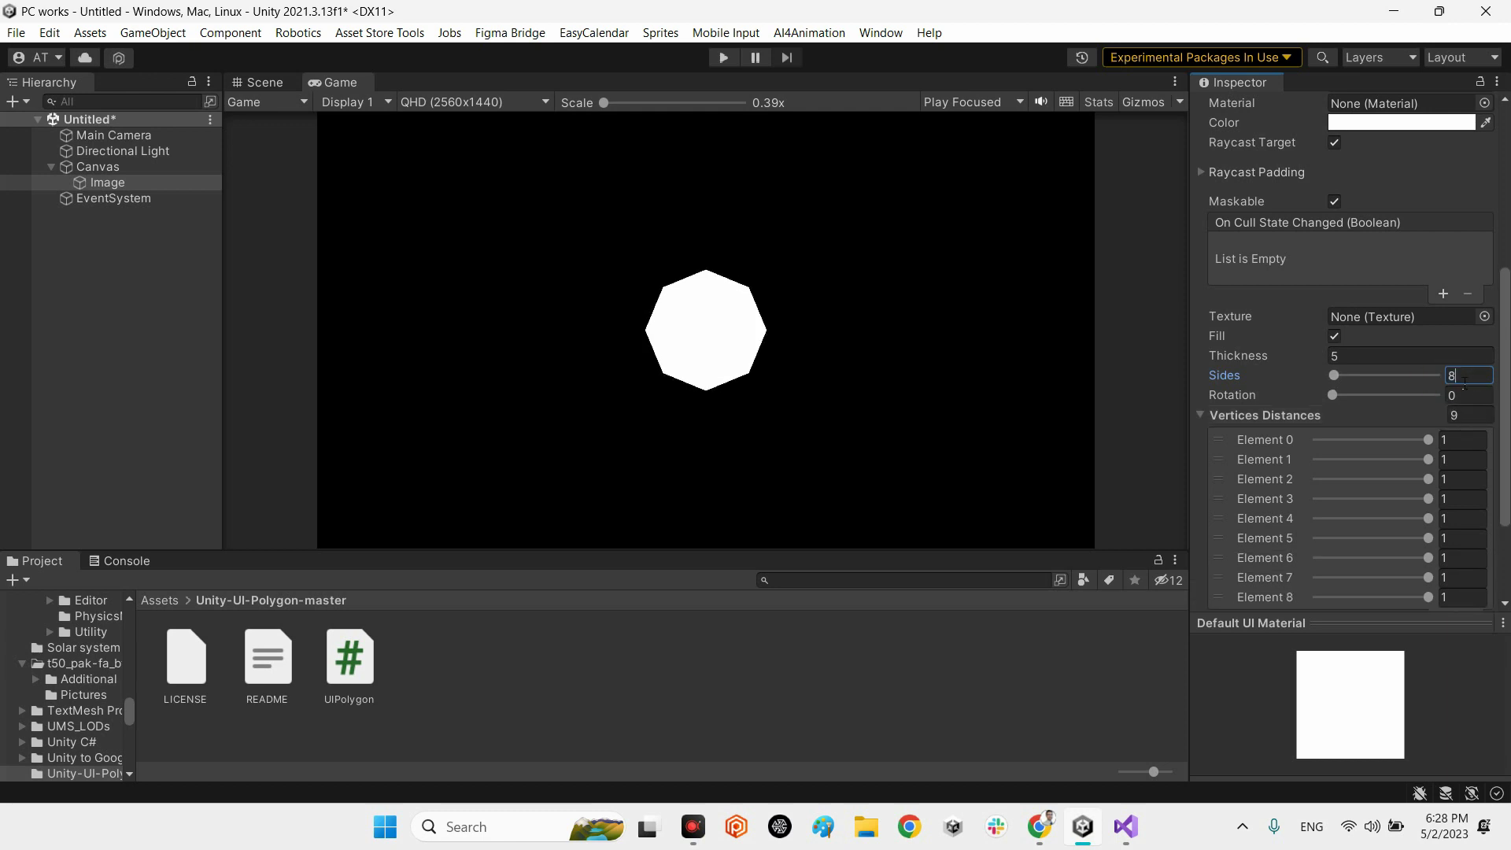
key(Return)
Step: Lower the Element 1, 3 and 5 vertex distances to about 0.7, Element 5 to 0.724
drag(1429, 462, 1398, 508)
click(651, 391)
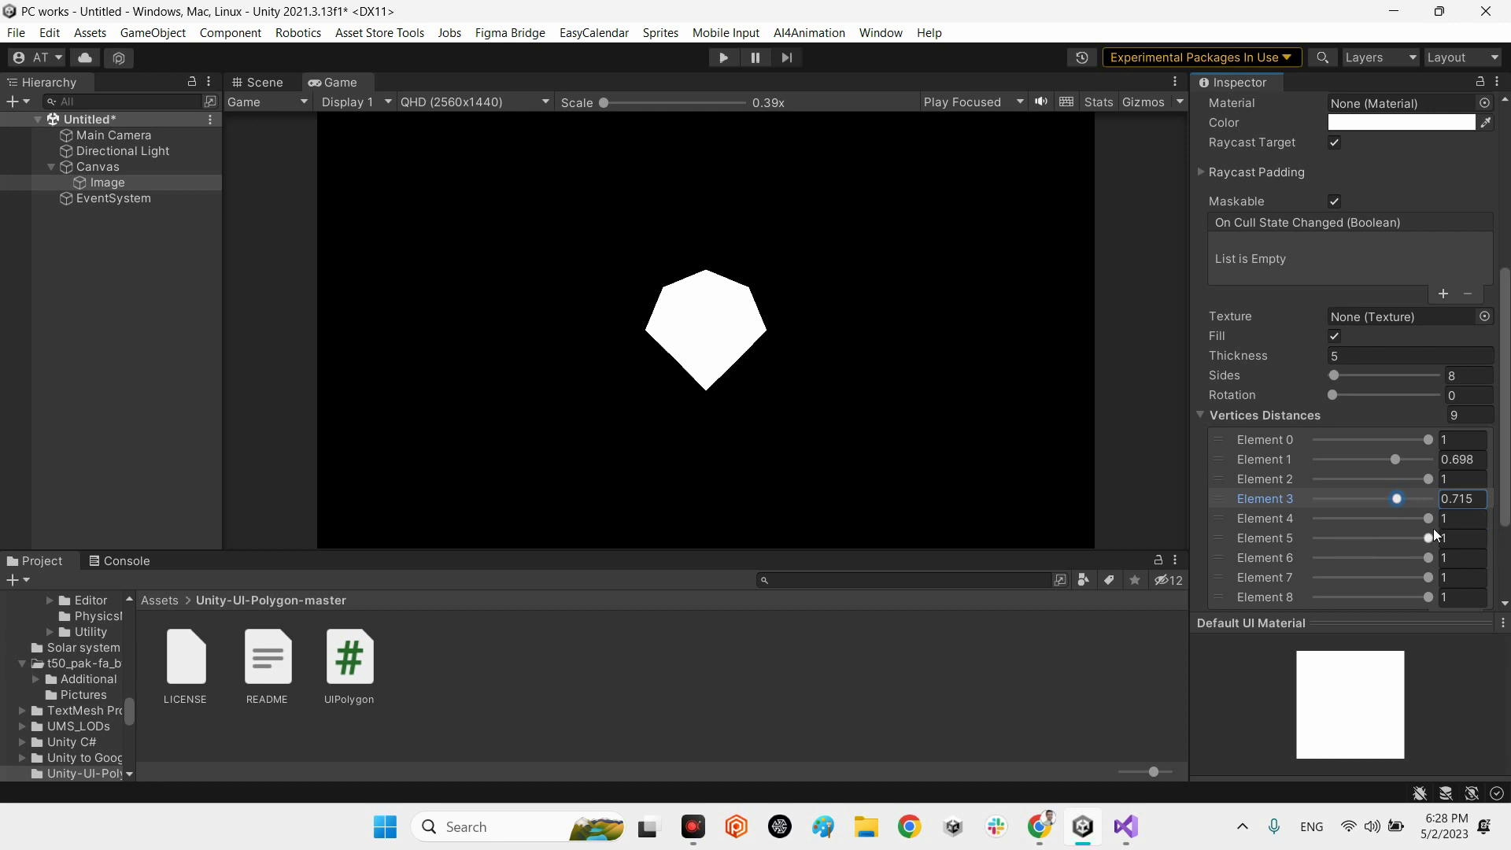
drag(1429, 542, 1400, 544)
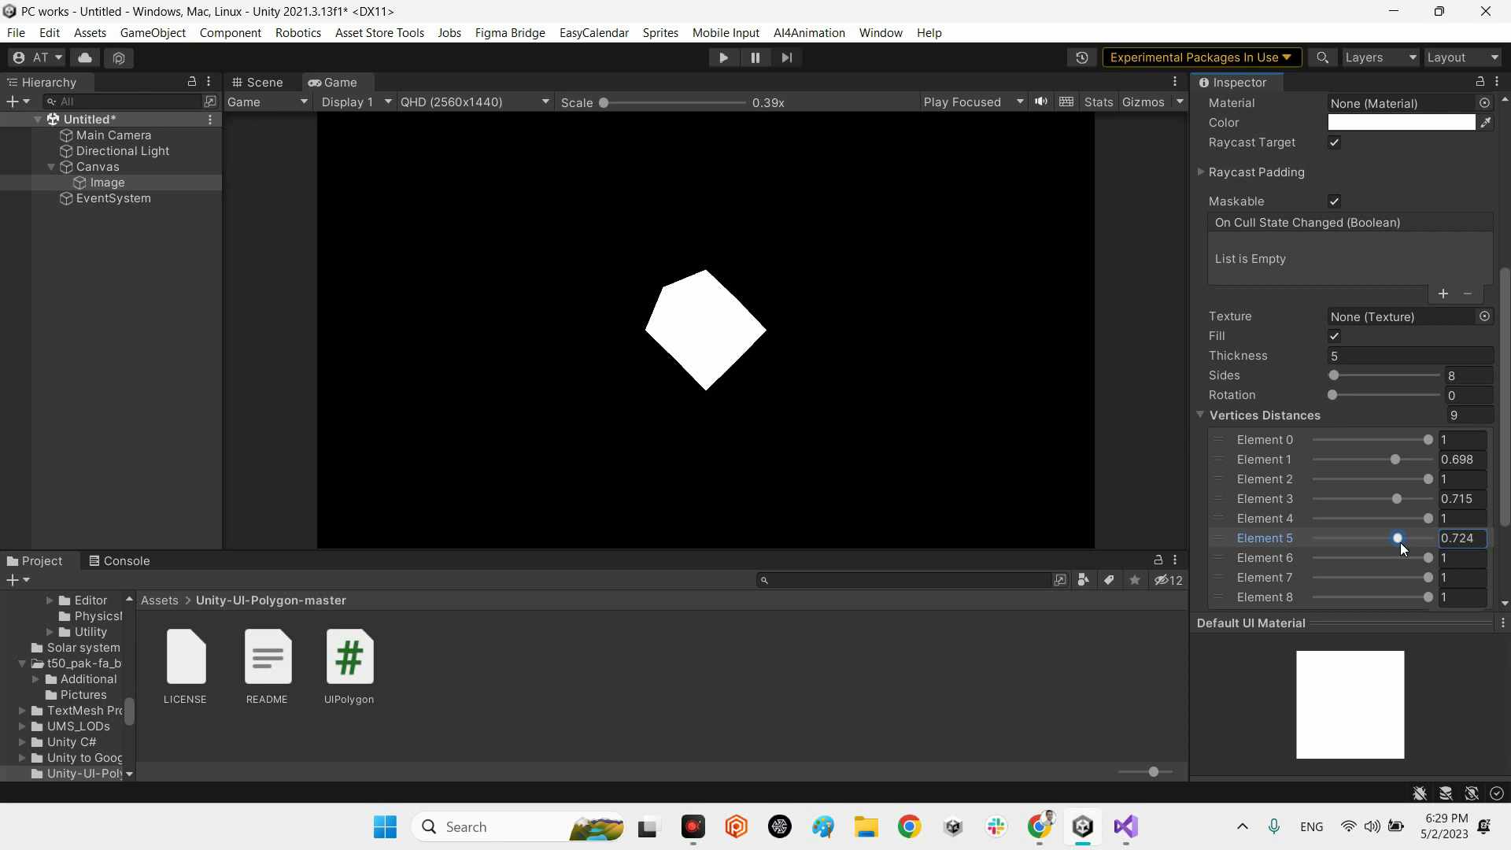
click(1330, 662)
scroll(1297, 494, up, 3)
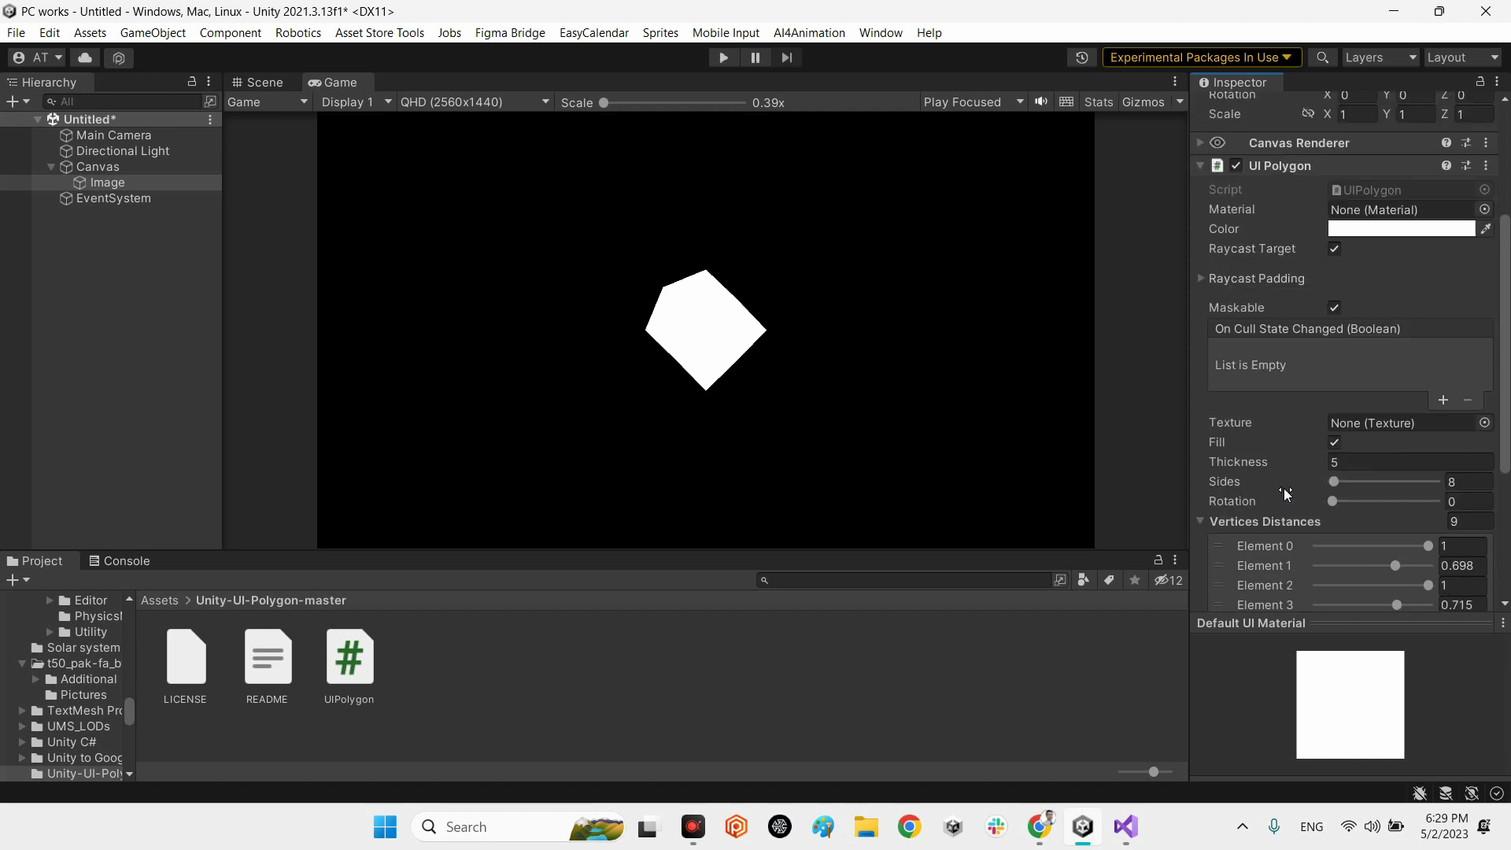
scroll(1277, 530, down, 3)
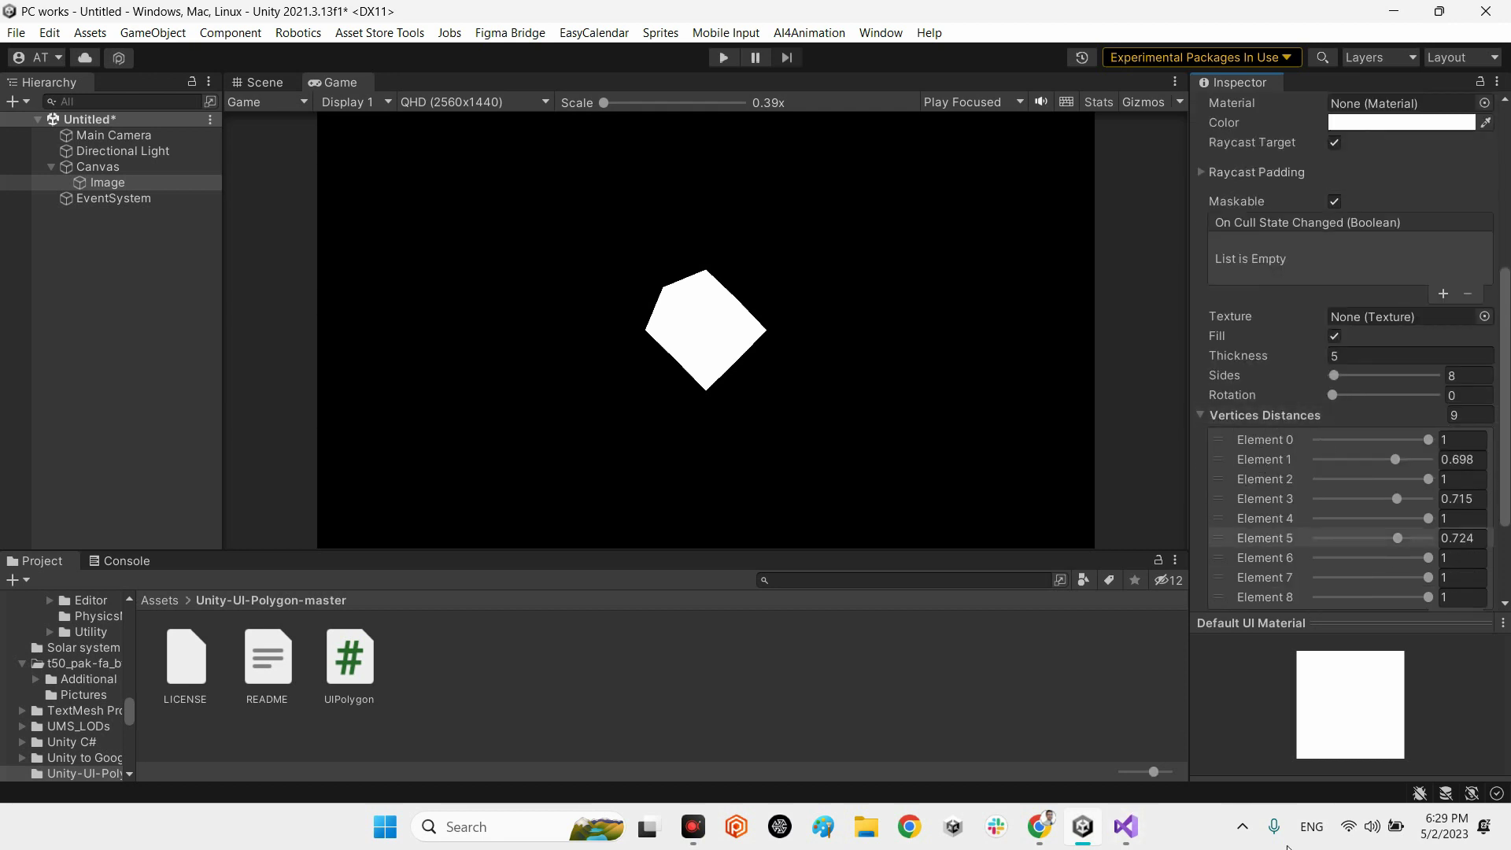
click(1126, 826)
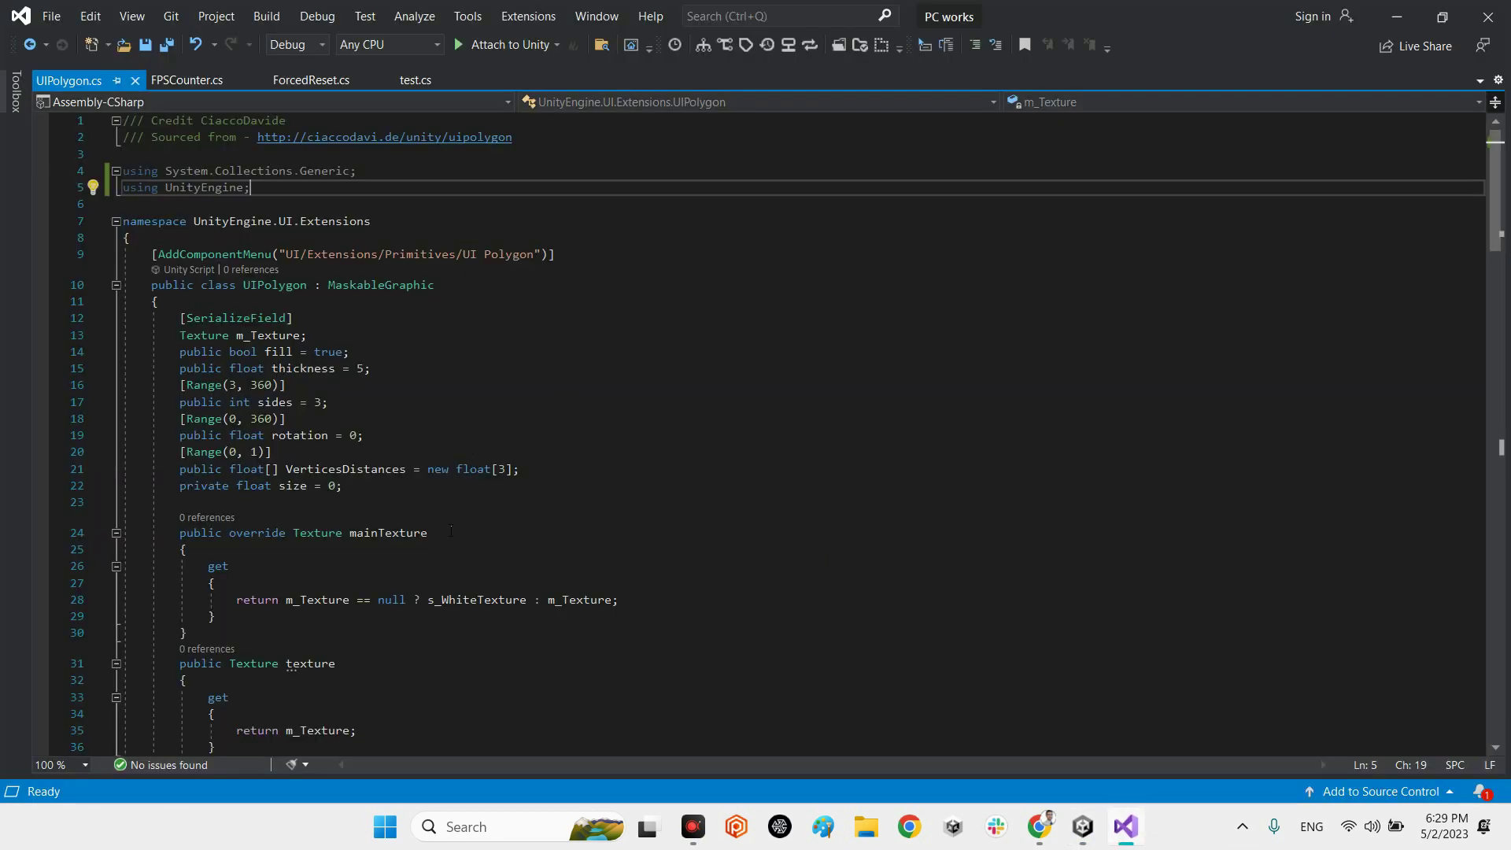
double_click(341, 469)
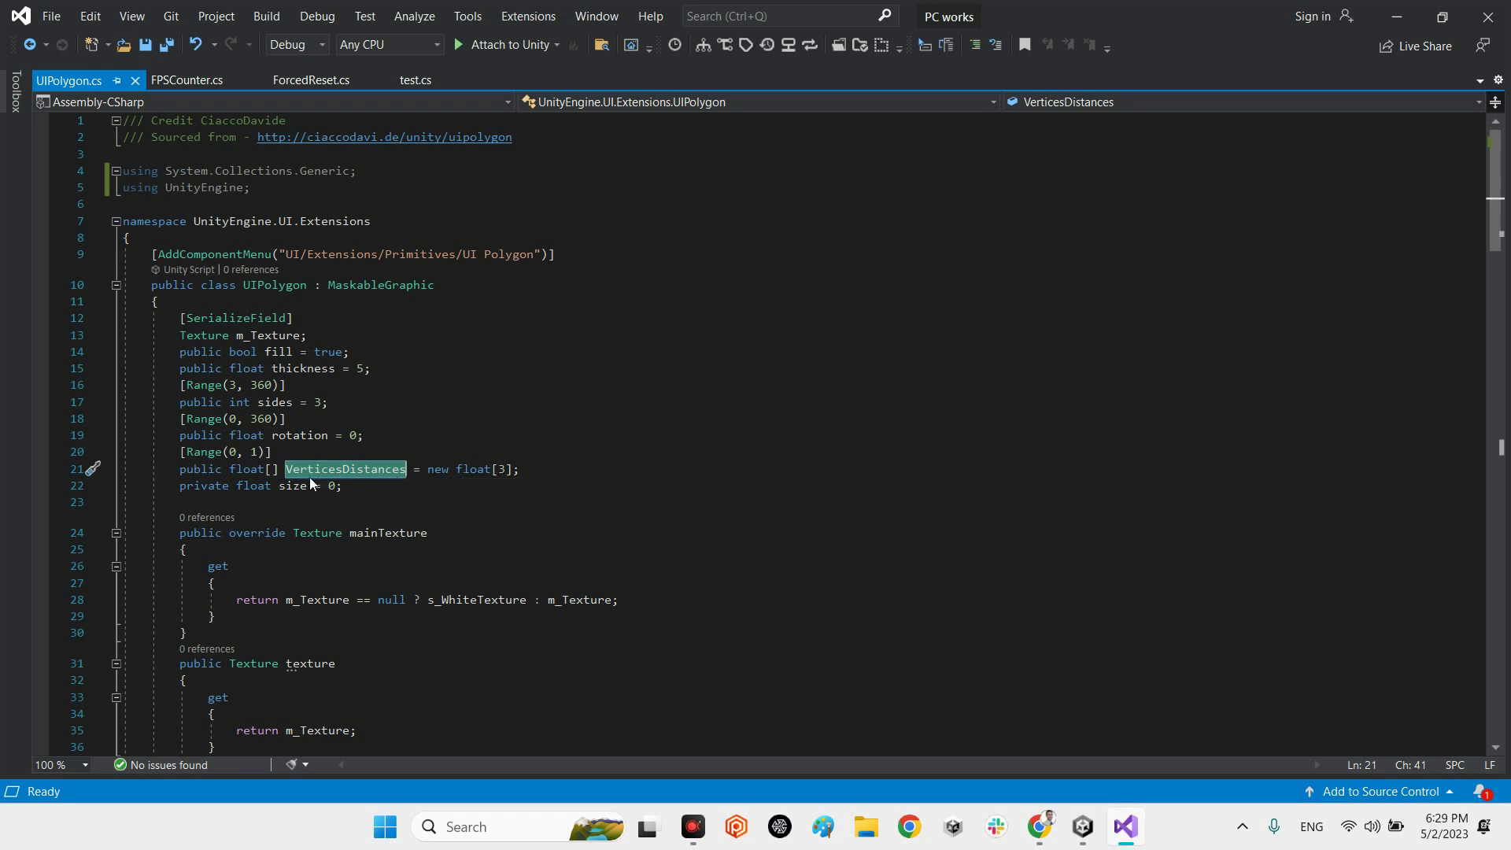
scroll(315, 481, down, 9)
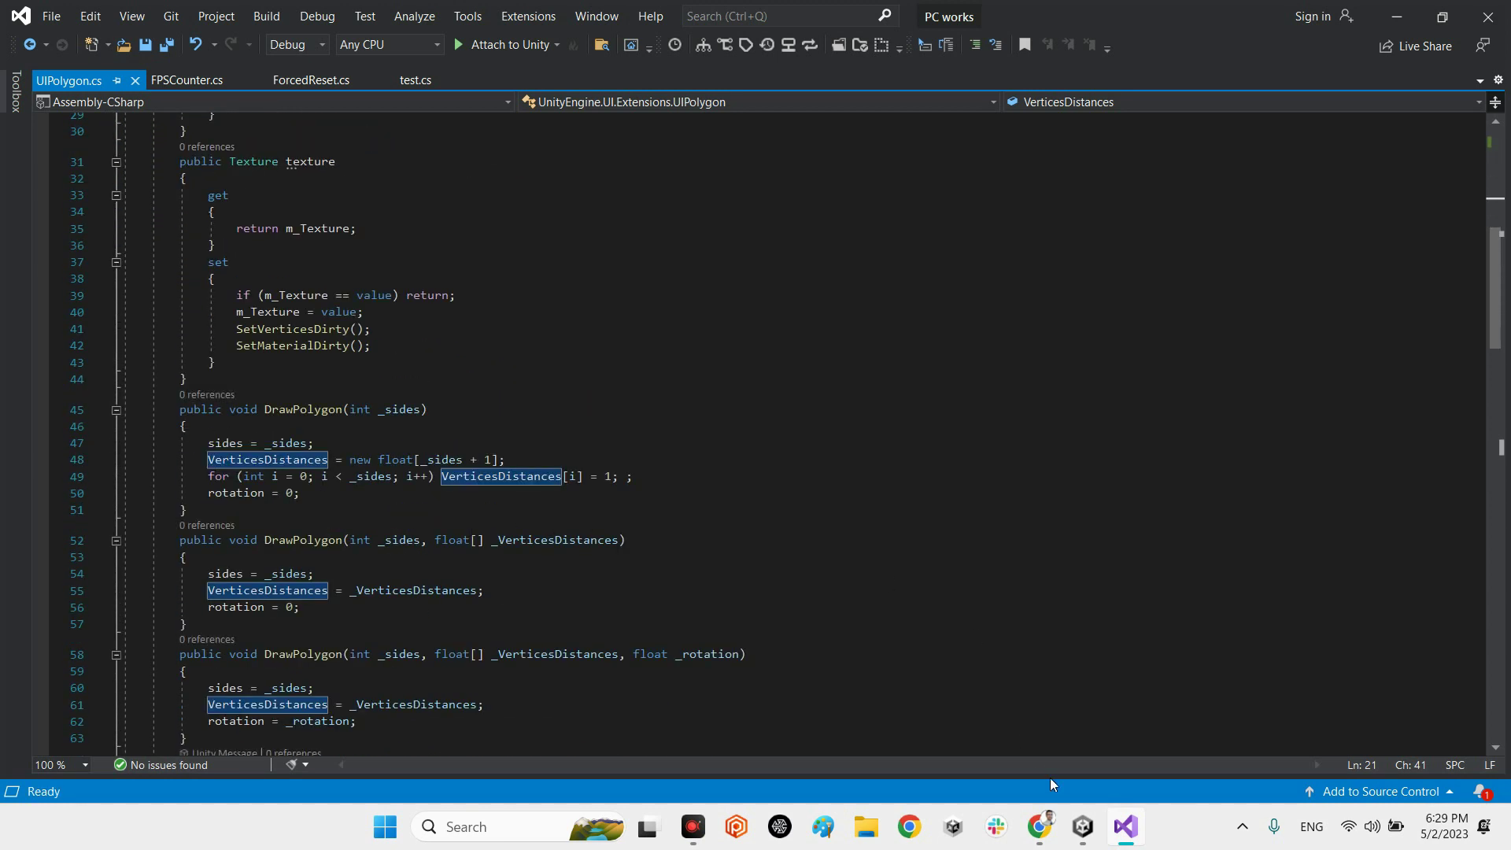
click(1083, 826)
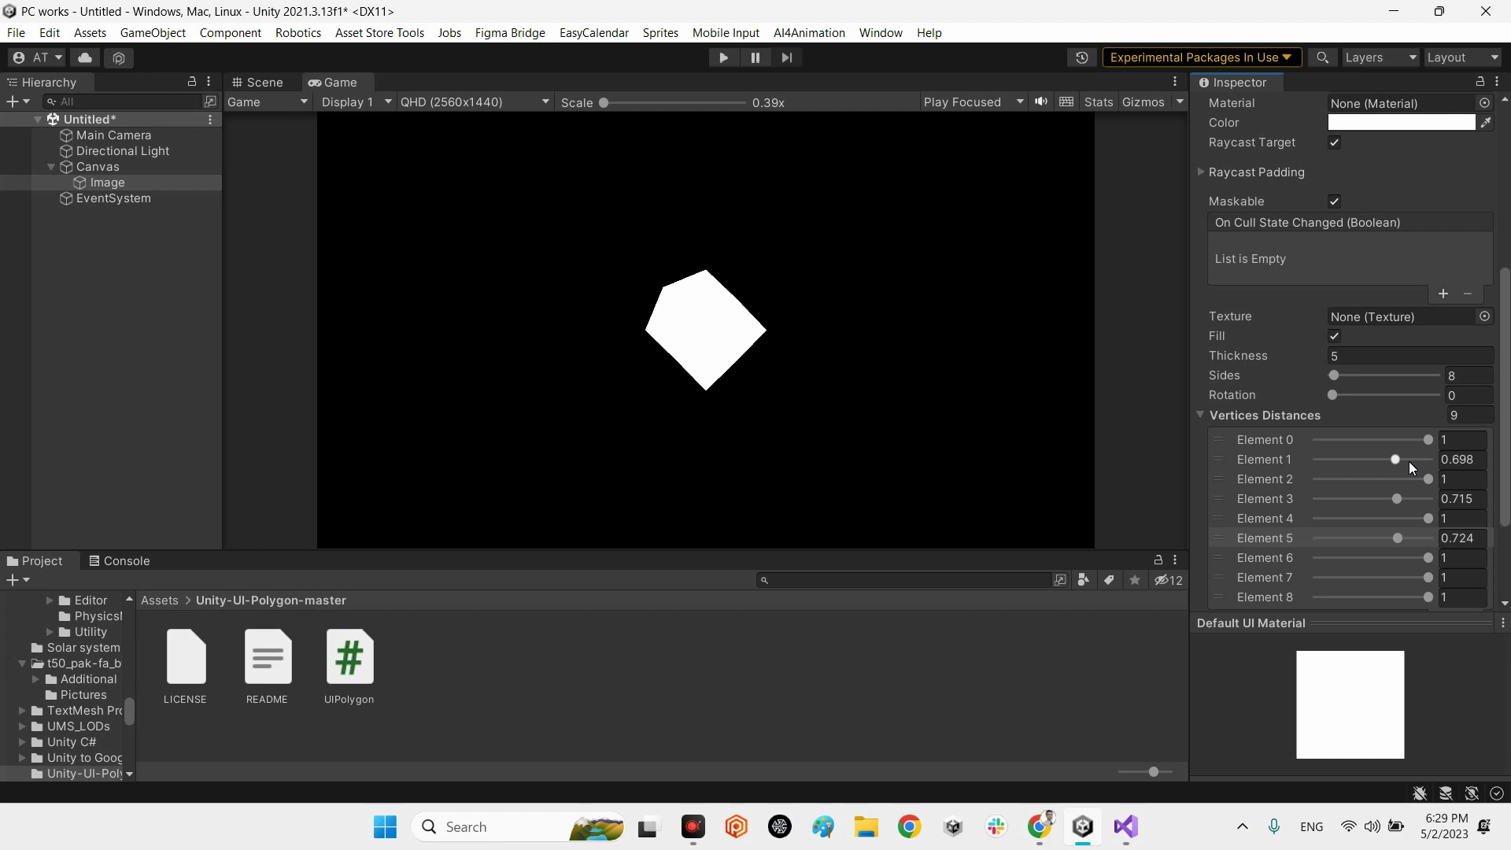
Step: Preview textures 1_1324, 1_1281, 1_1345 and 1_4486 on the polygon from the texture picker
scroll(1409, 462, up, 4)
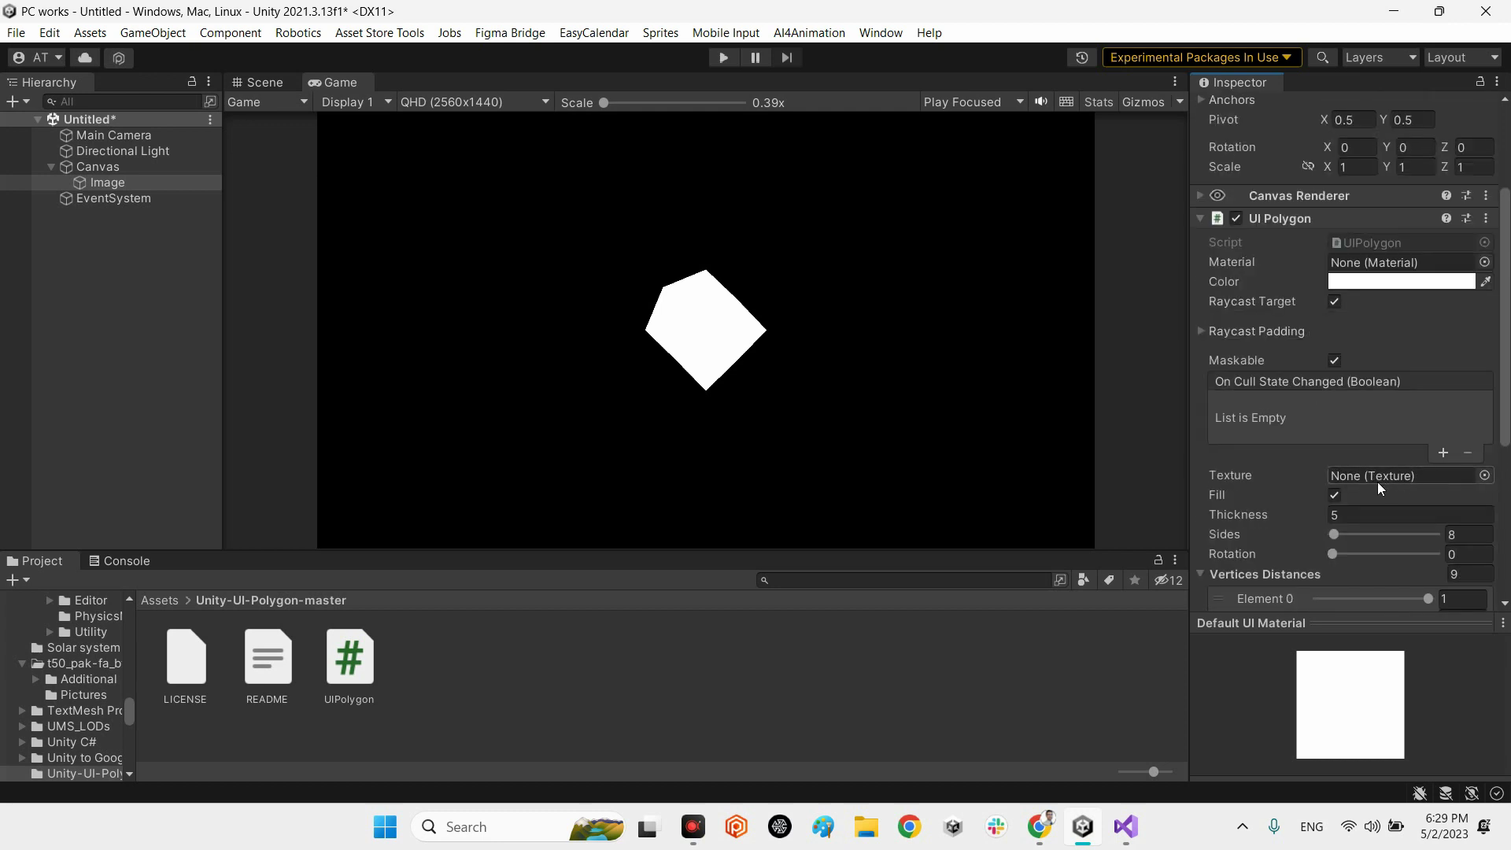
click(1487, 477)
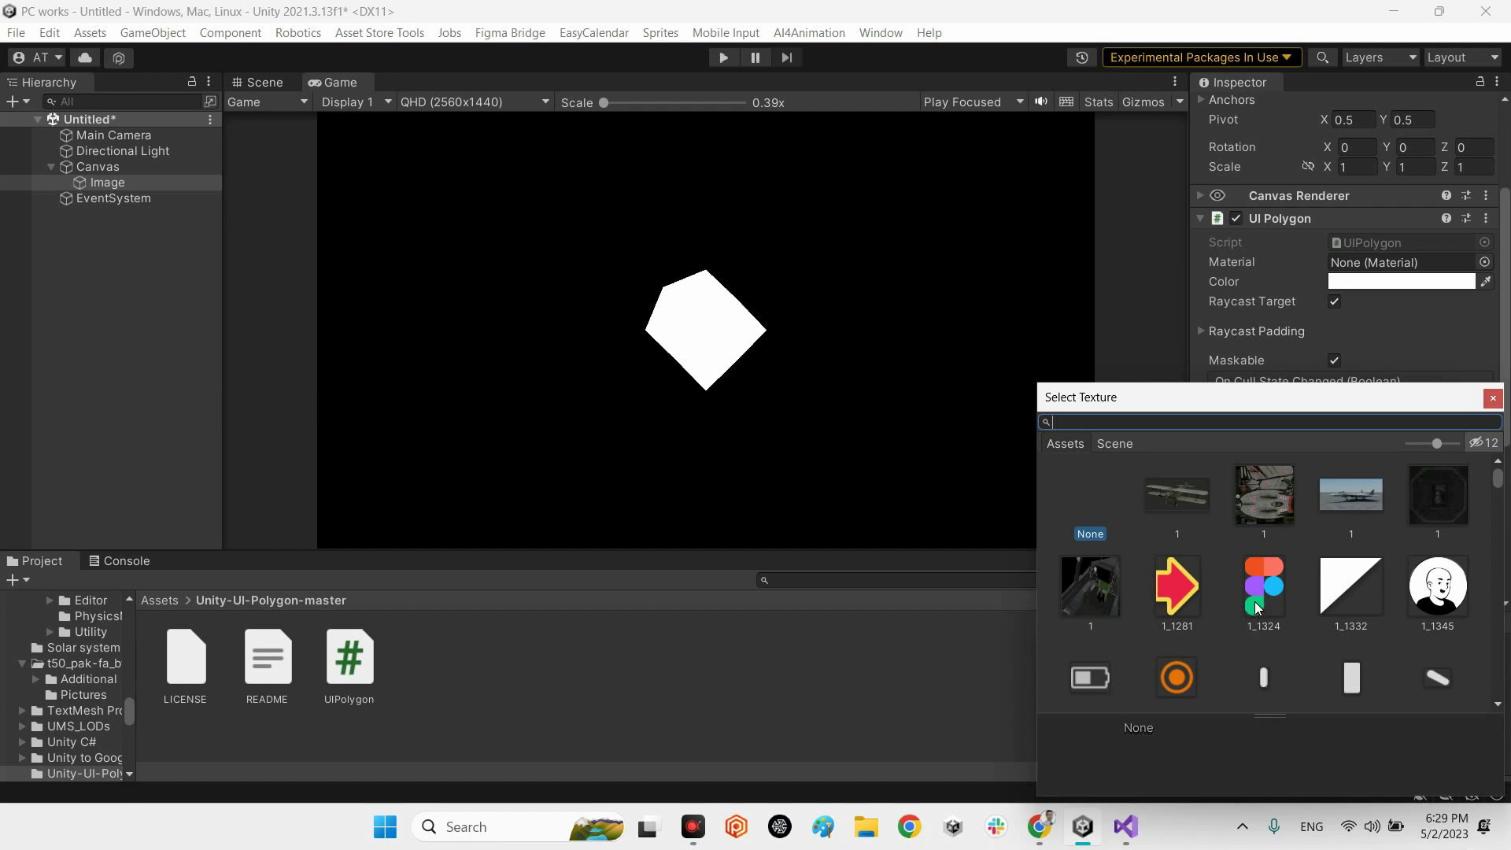
click(1255, 599)
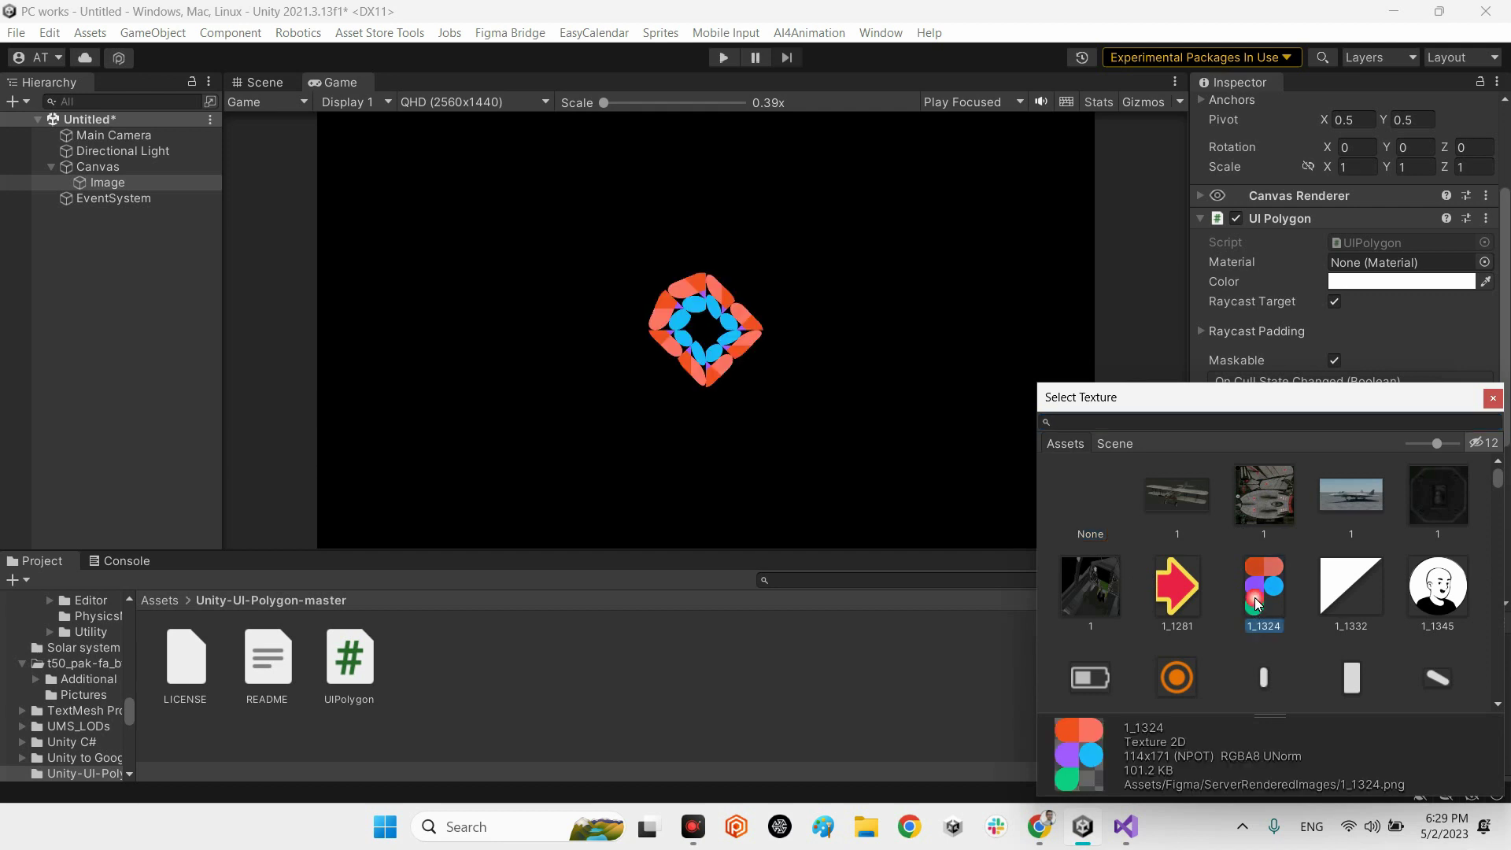
click(1168, 598)
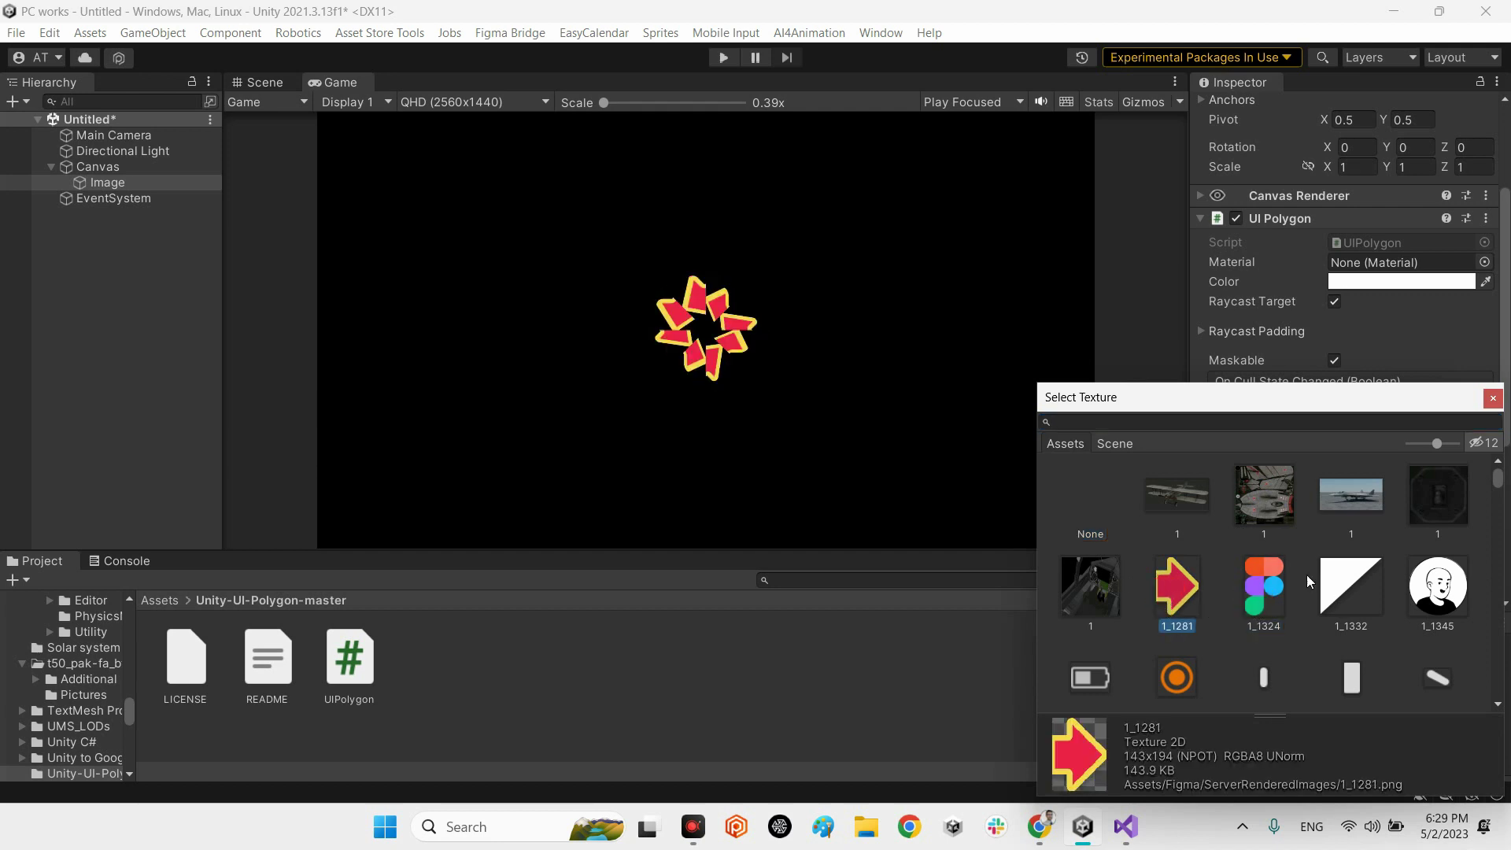
click(1432, 584)
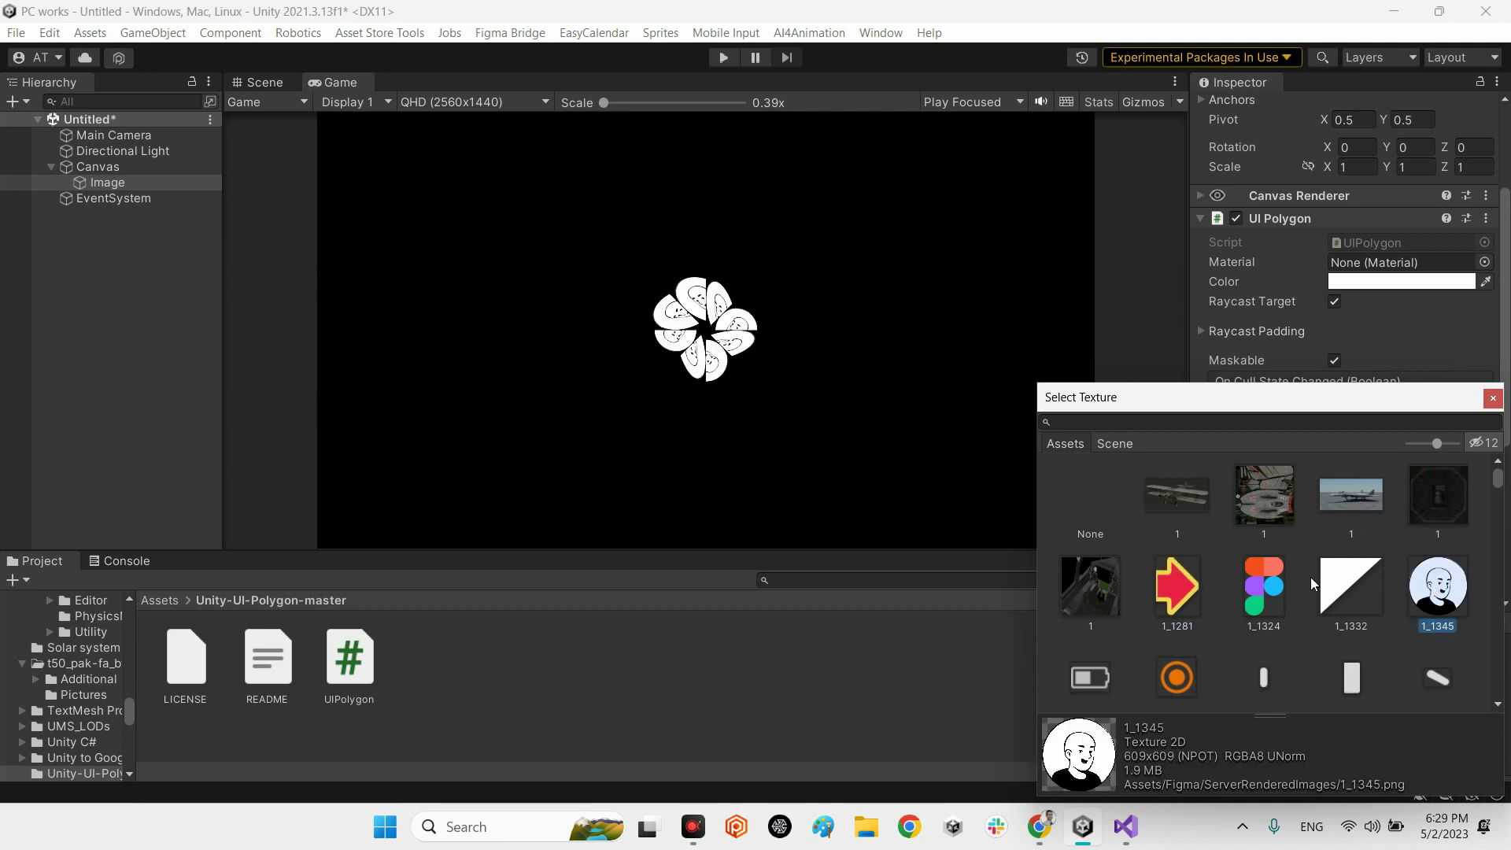
scroll(1147, 623, down, 3)
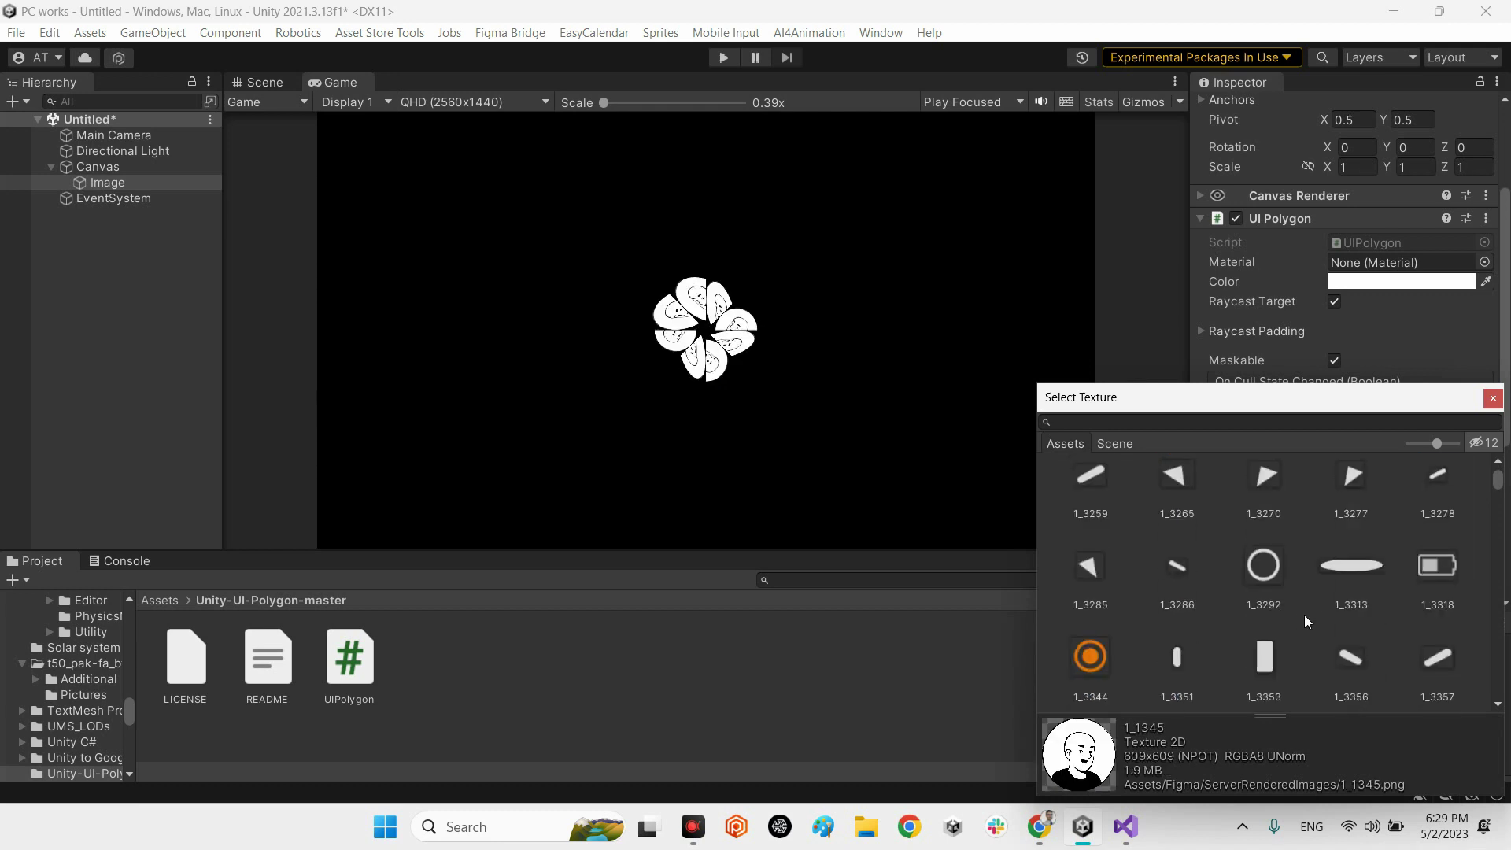
scroll(1318, 612, down, 5)
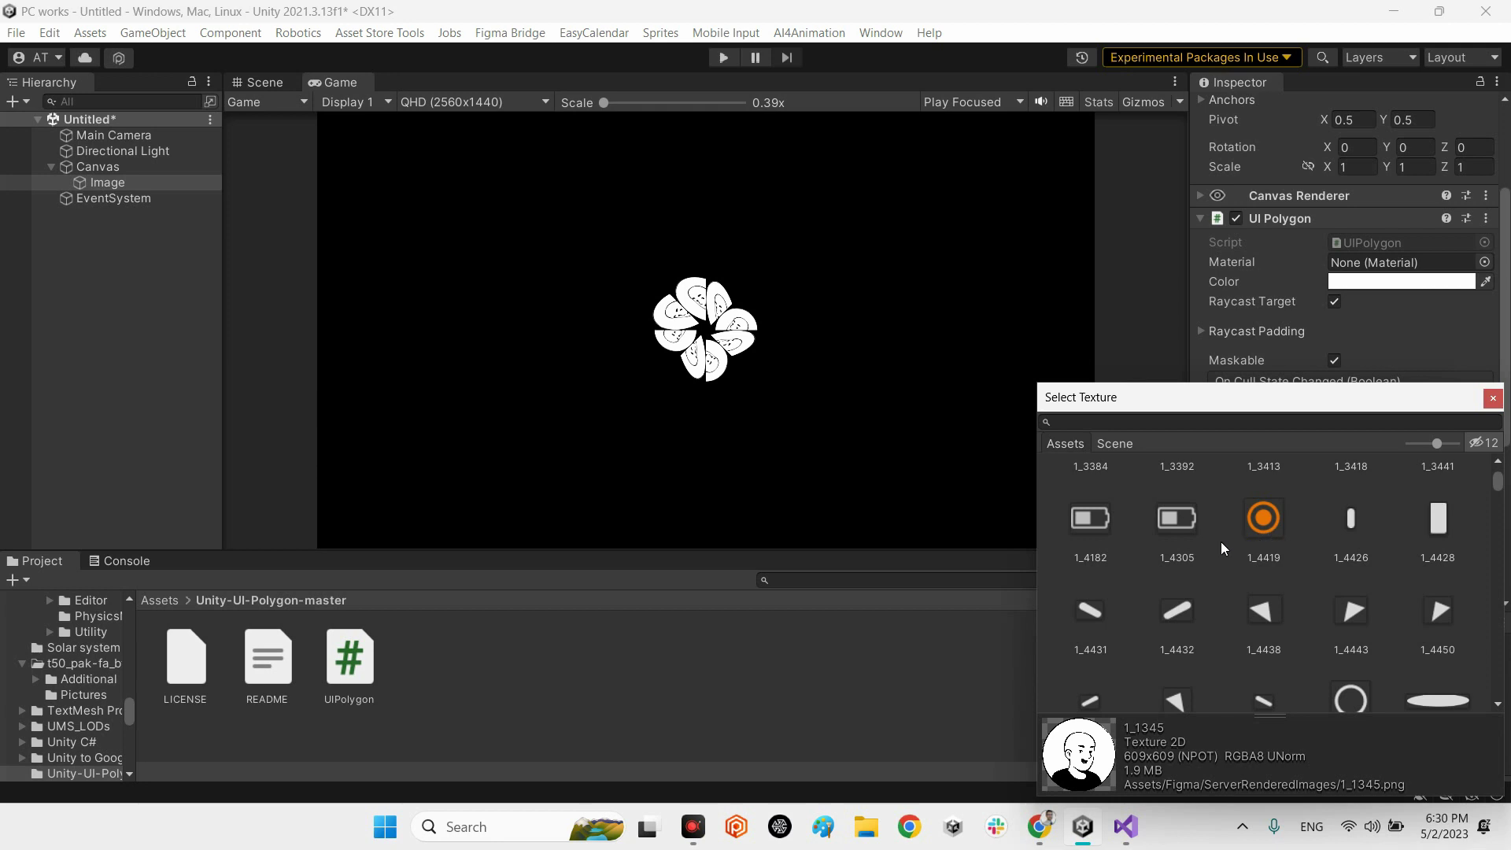
scroll(1221, 542, down, 2)
click(1410, 593)
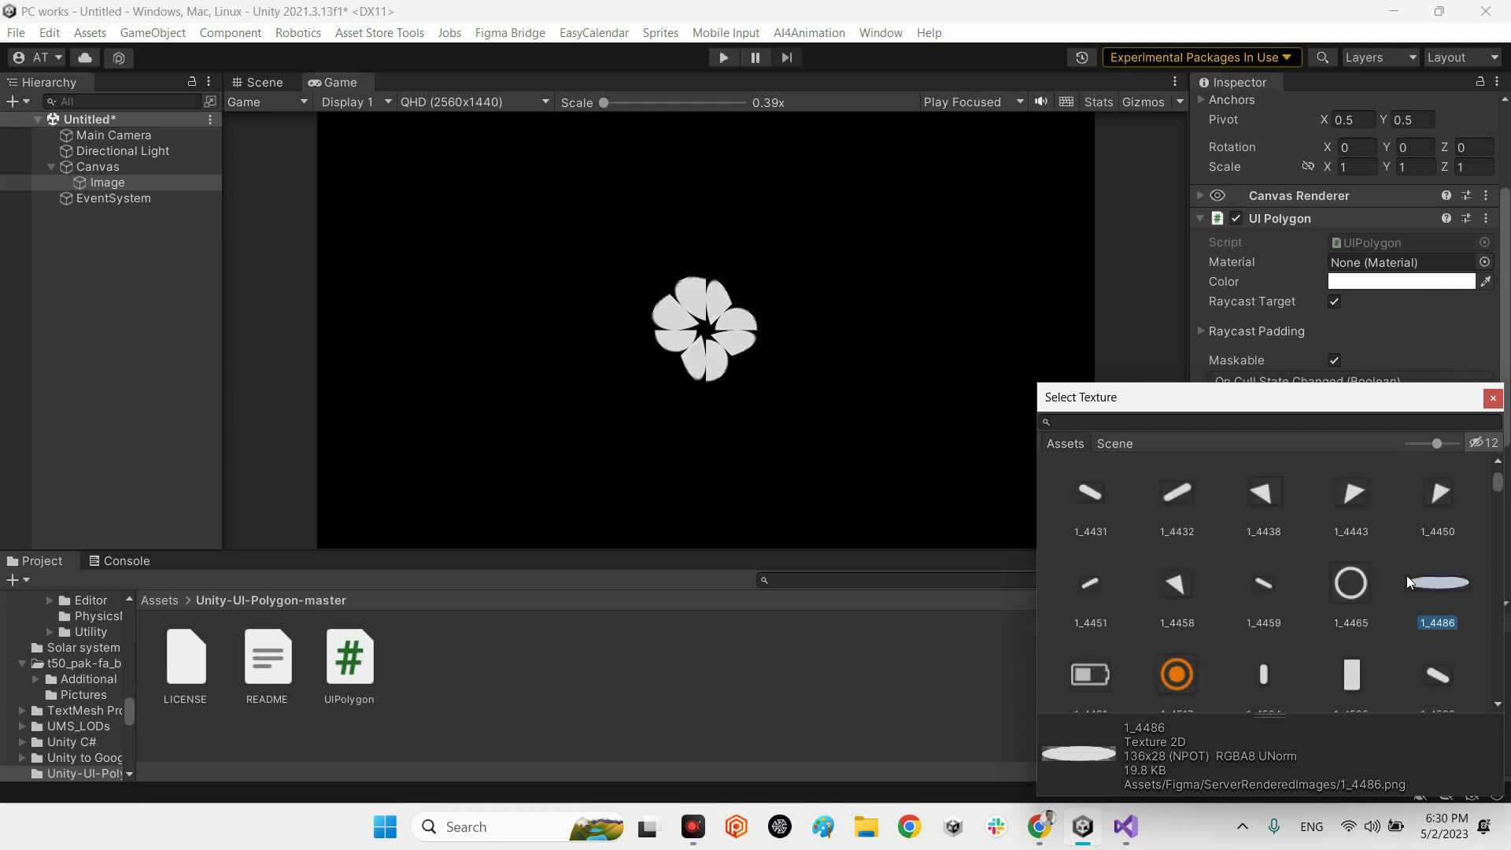
scroll(1184, 576, up, 10)
Step: Clear the polygon's texture to None and set vertex distances for Elements 1, 3 and 5 to 1
click(1088, 504)
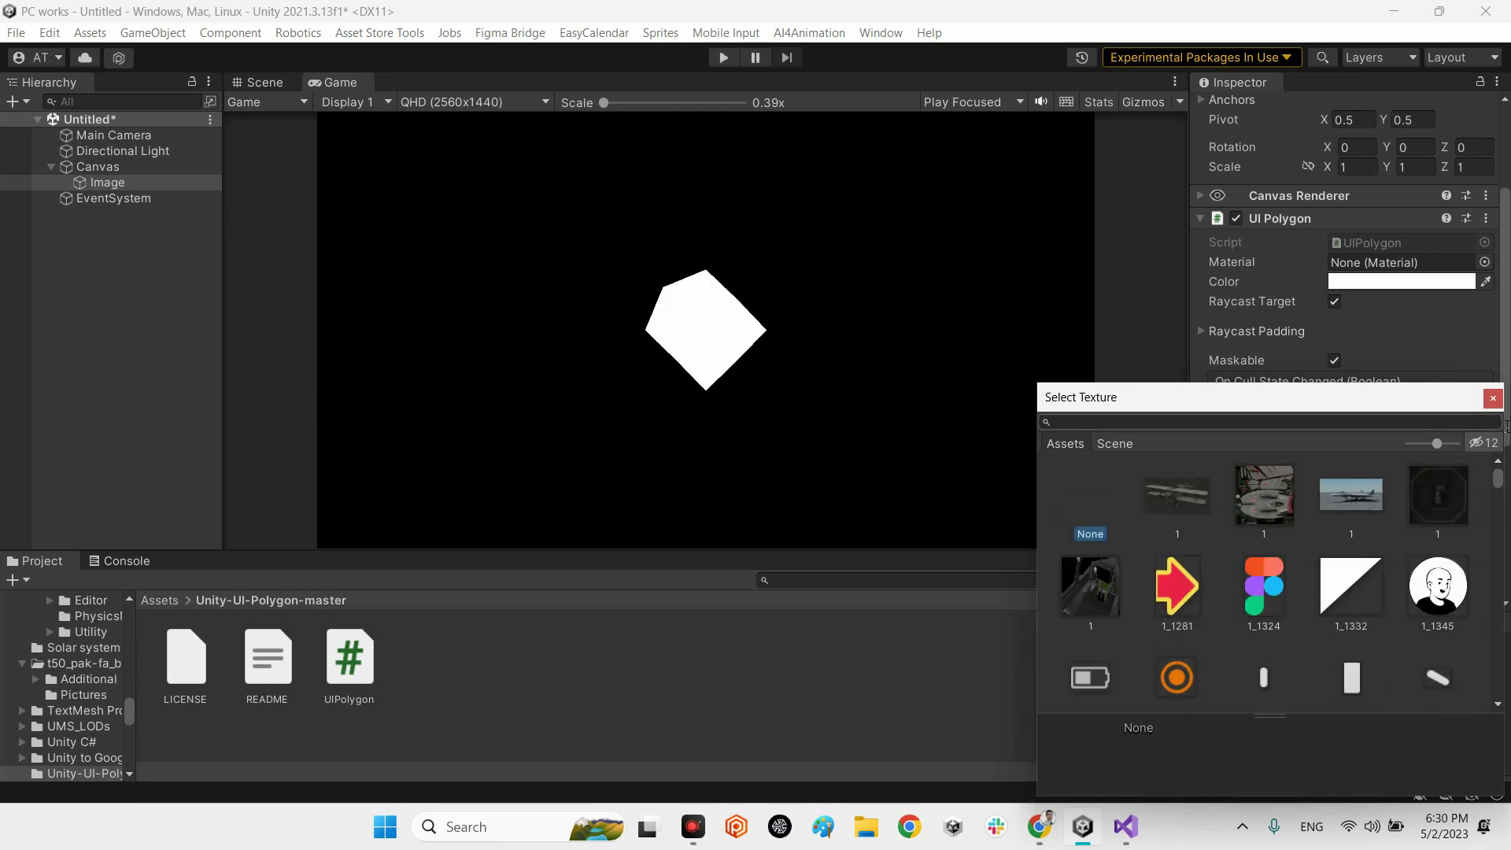
click(1493, 398)
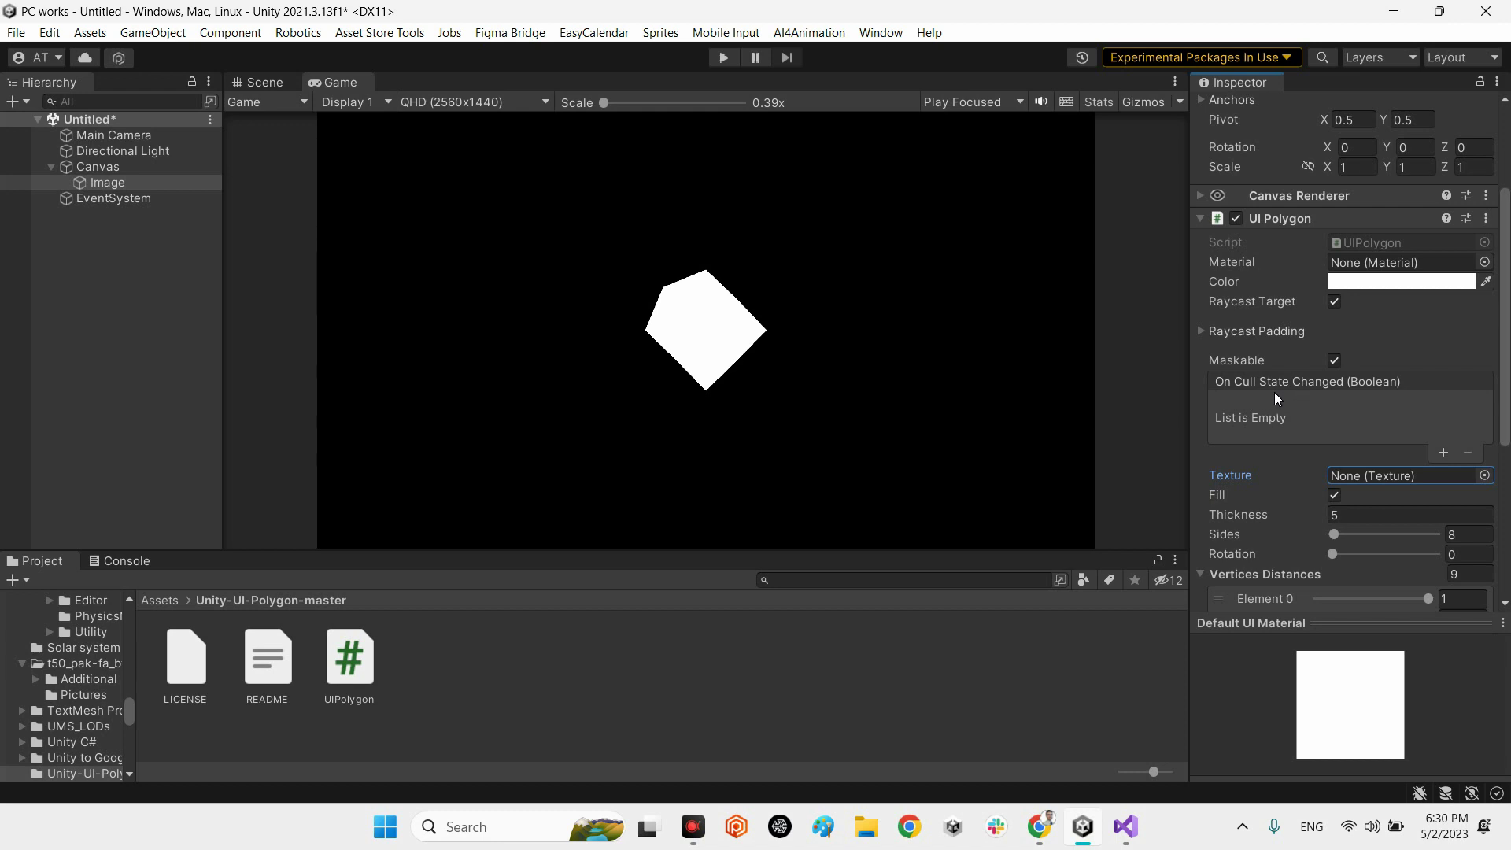
scroll(1427, 540, down, 4)
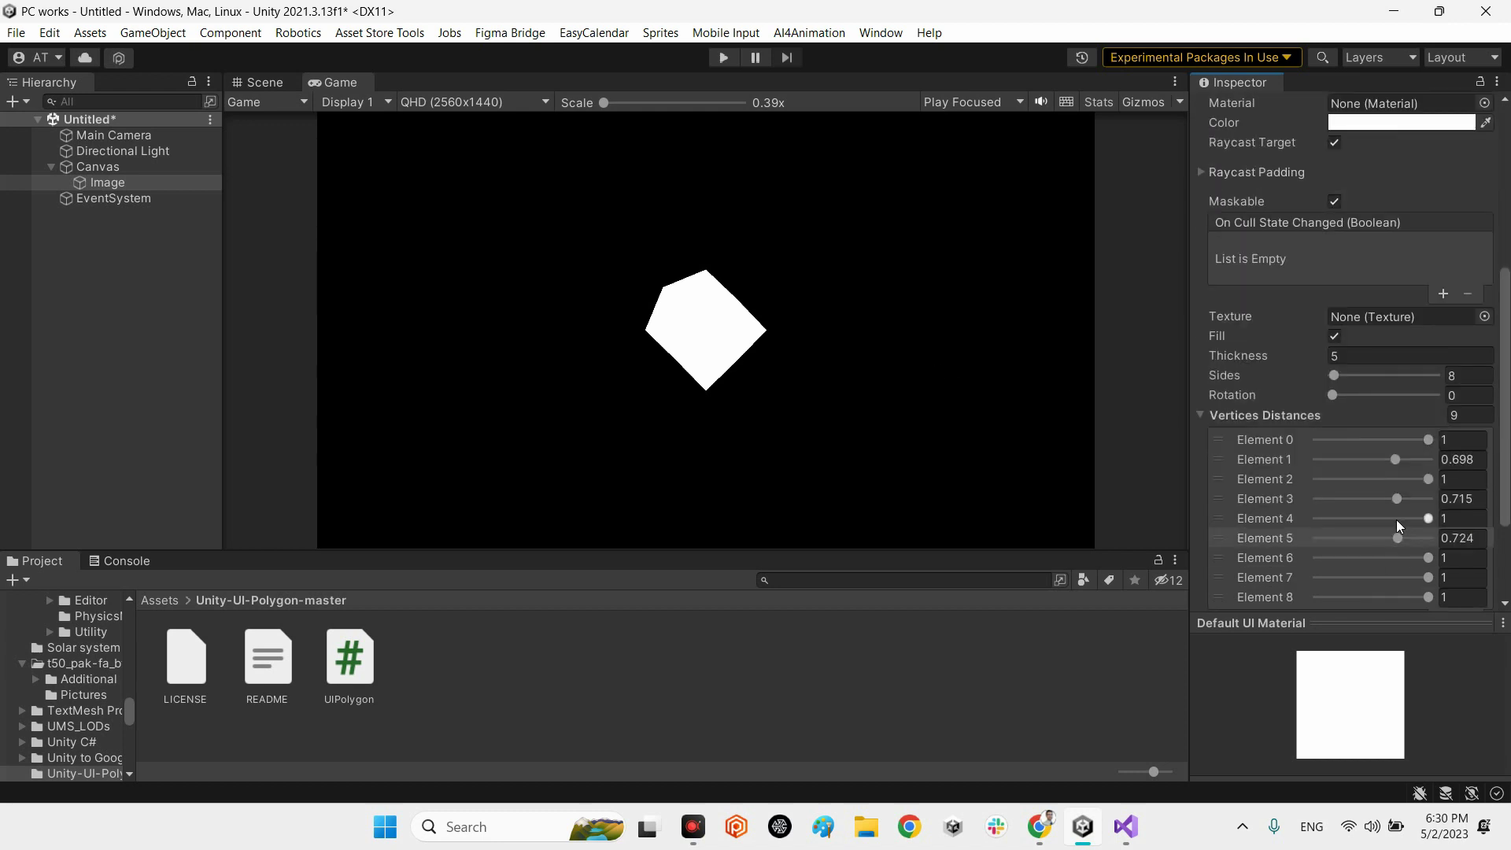
drag(1395, 464, 1488, 469)
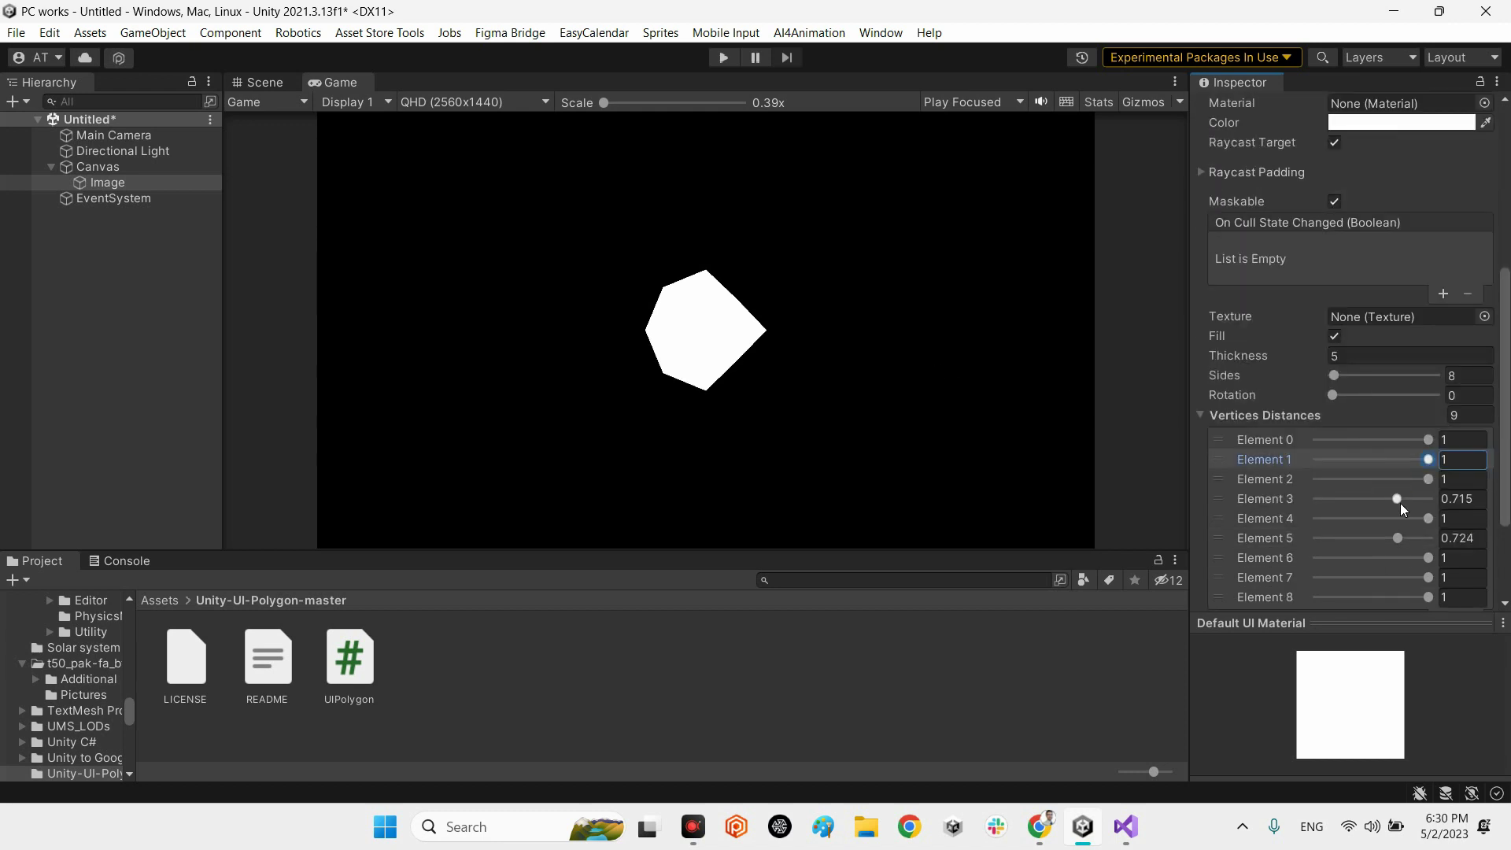
drag(1400, 503, 1504, 506)
drag(1400, 542, 1461, 441)
scroll(1381, 305, up, 5)
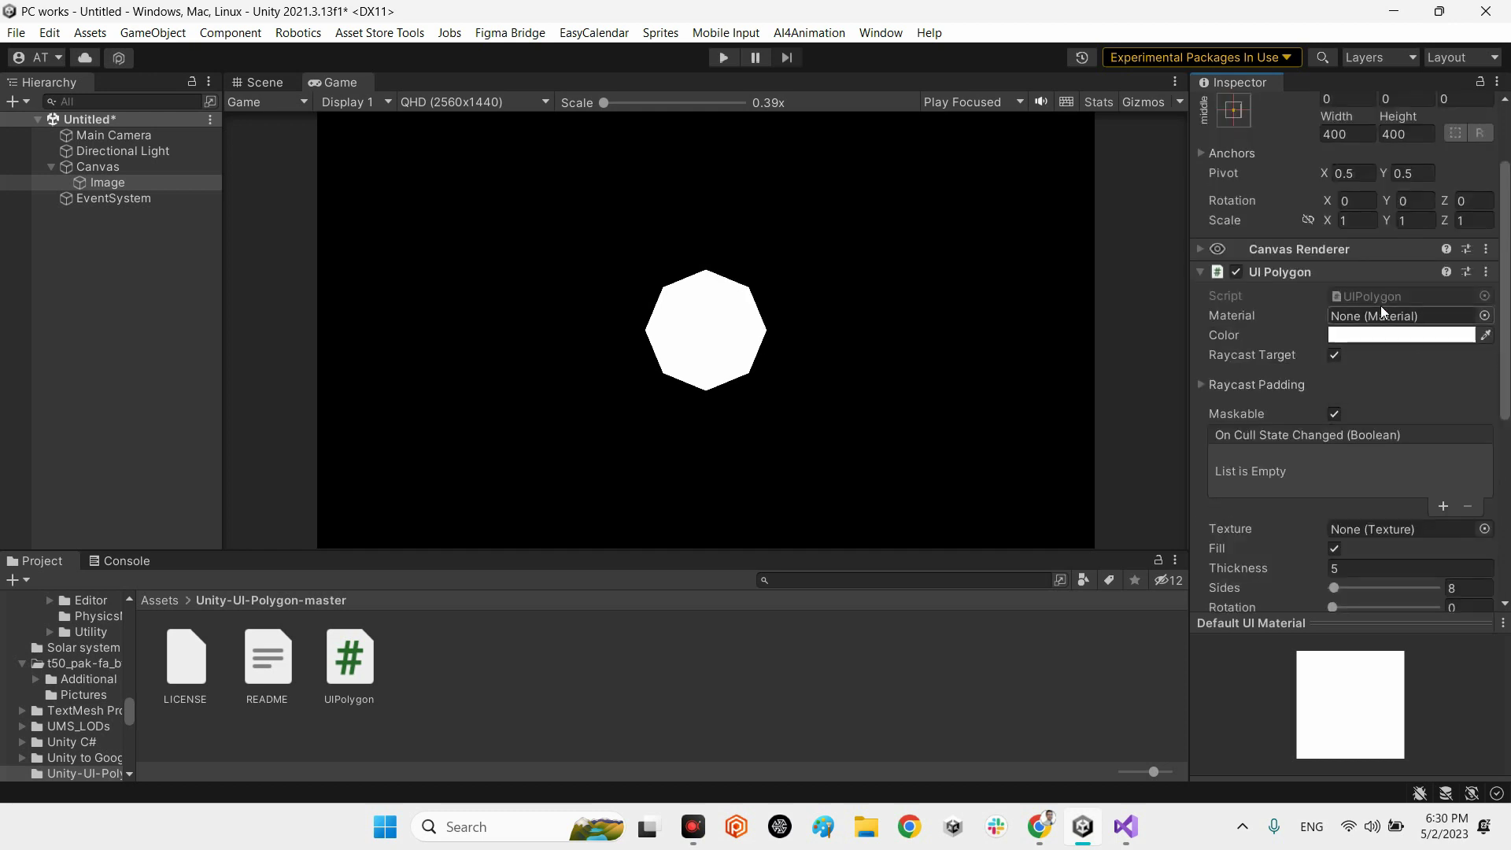
Step: Set the polygon's Color to bright green (00FF09)
click(1406, 338)
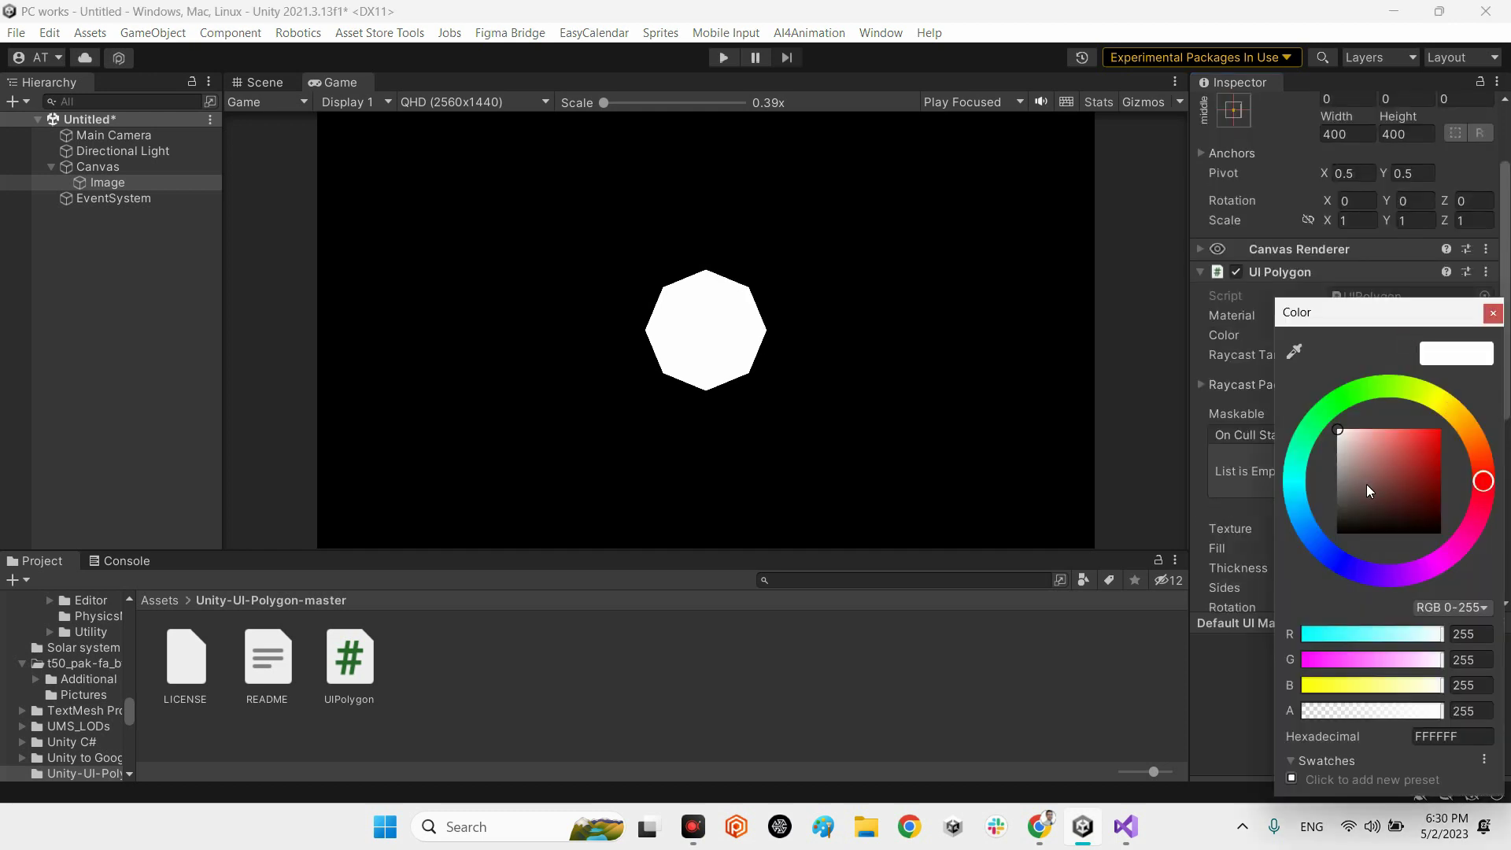
click(1336, 404)
drag(1365, 447, 1442, 430)
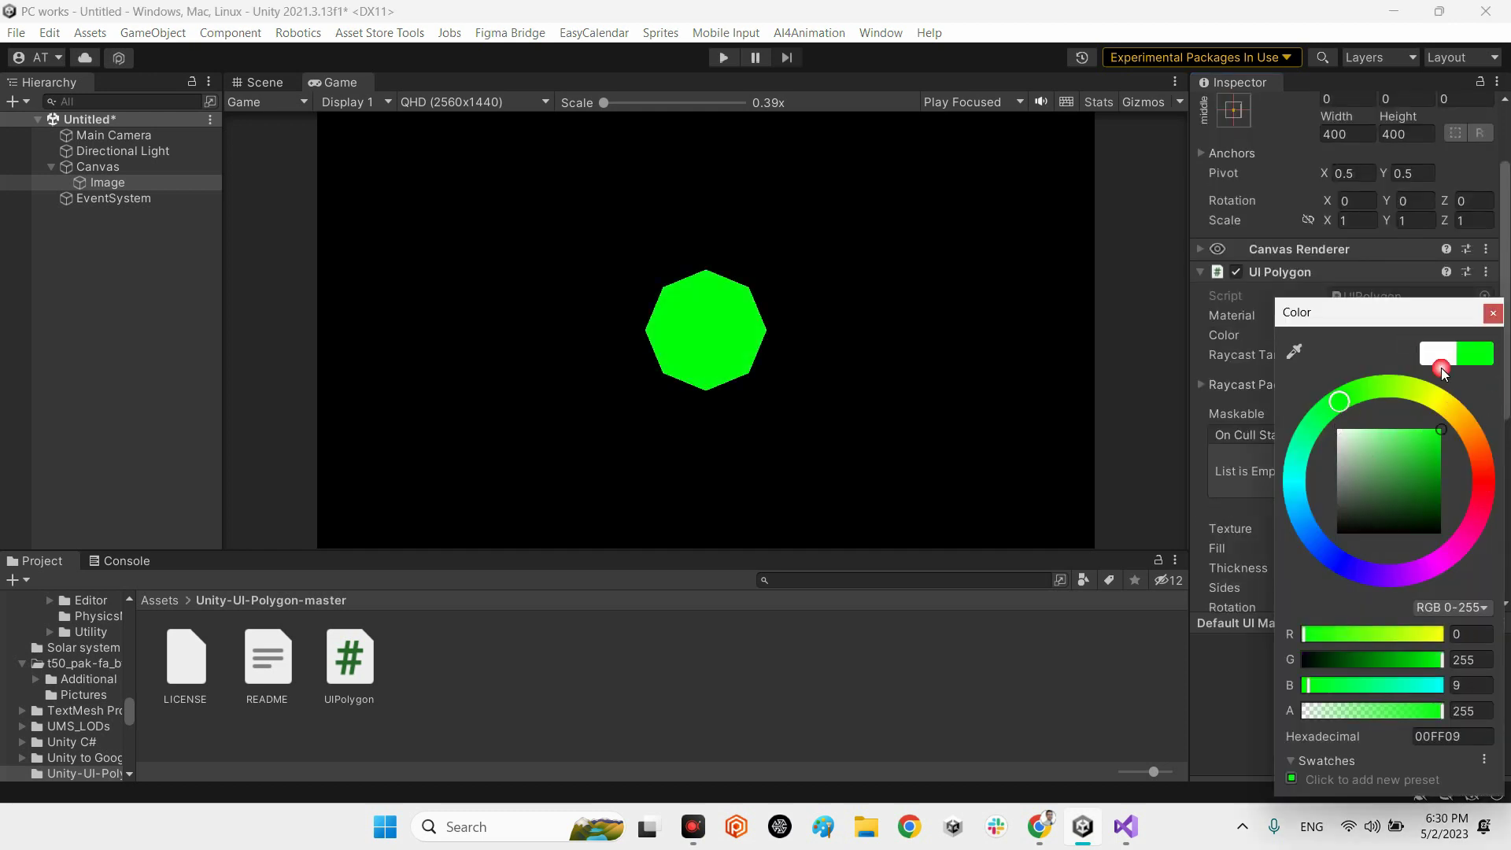
click(1493, 313)
scroll(1437, 549, down, 5)
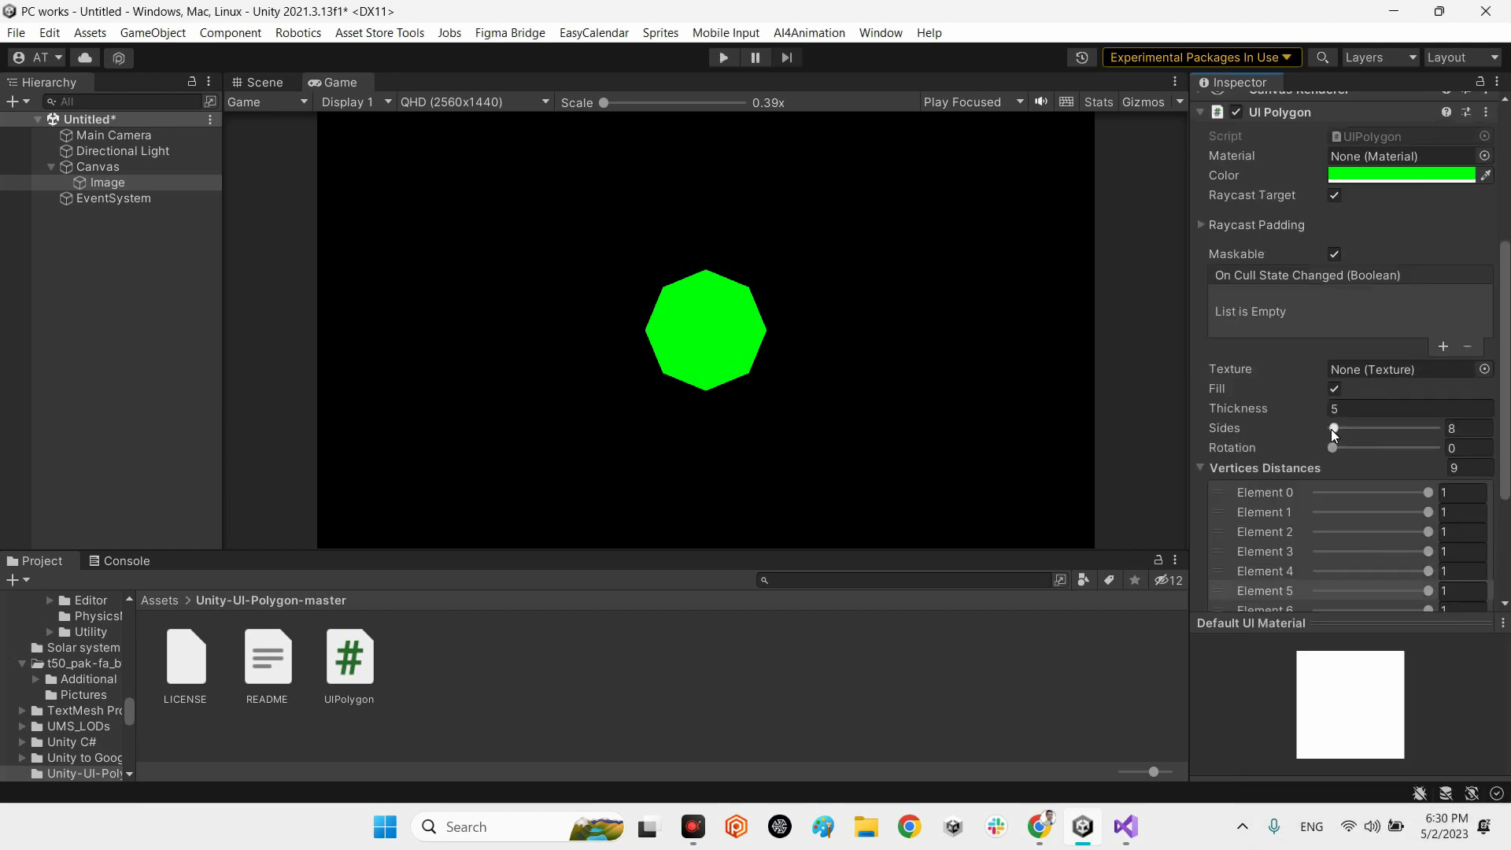
Step: Raise the side count so the octagon turns circular, then dent and restore Elements 9 and 5
mouse_move(1334, 430)
mouse_down()
mouse_move(1430, 429)
mouse_move(1315, 435)
mouse_move(1334, 434)
mouse_up()
scroll(1405, 556, down, 3)
drag(1428, 513, 1480, 511)
drag(1335, 432, 1437, 431)
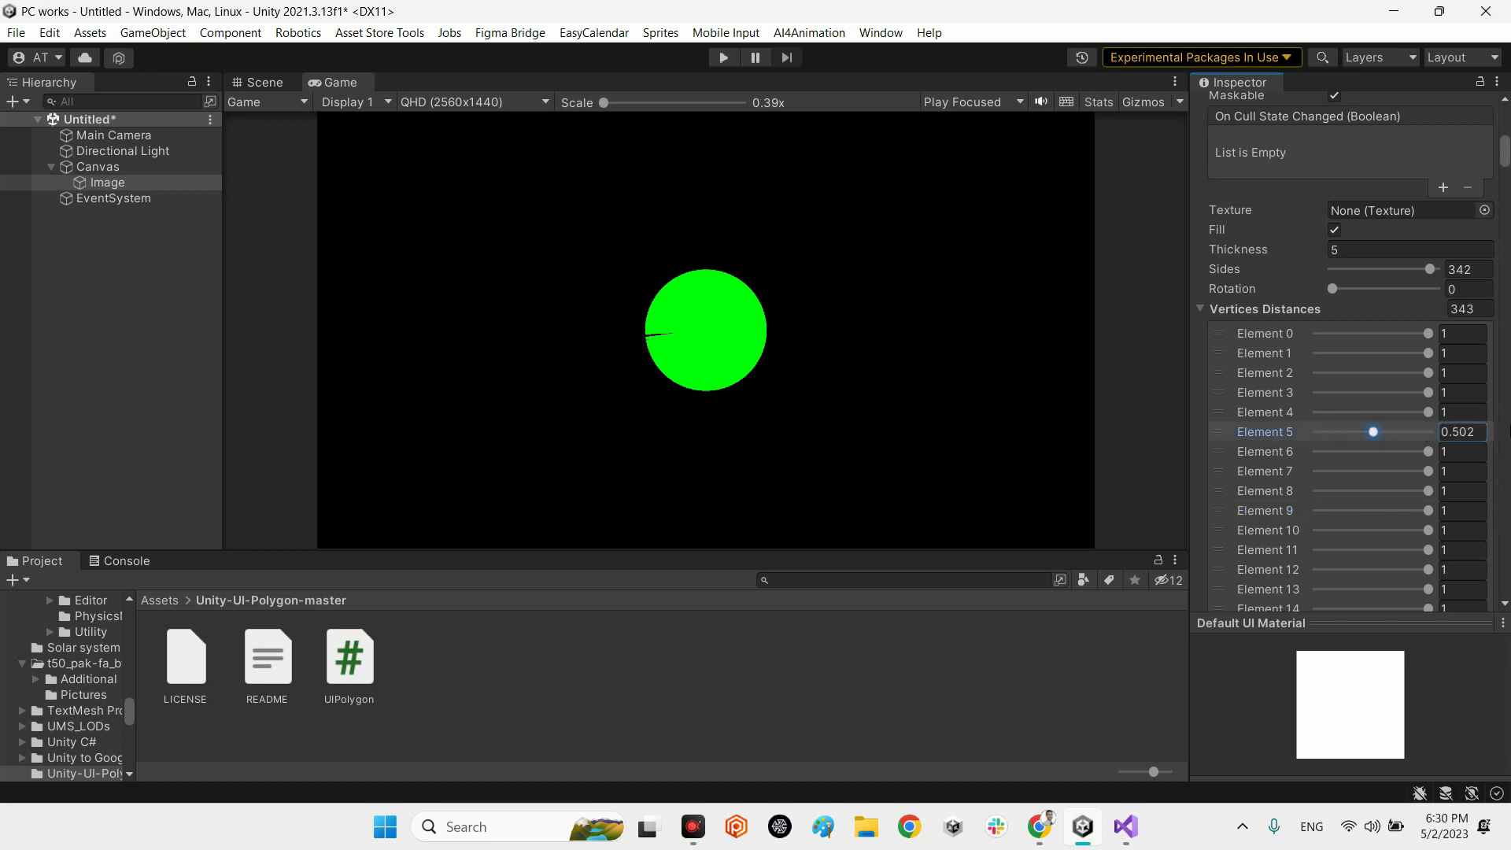
Step: Settle Sides at 51, notch Elements 5, 1 and 14, then restore their distances to 1
drag(1417, 272, 1348, 273)
drag(1425, 430, 1313, 430)
drag(1429, 353, 1315, 357)
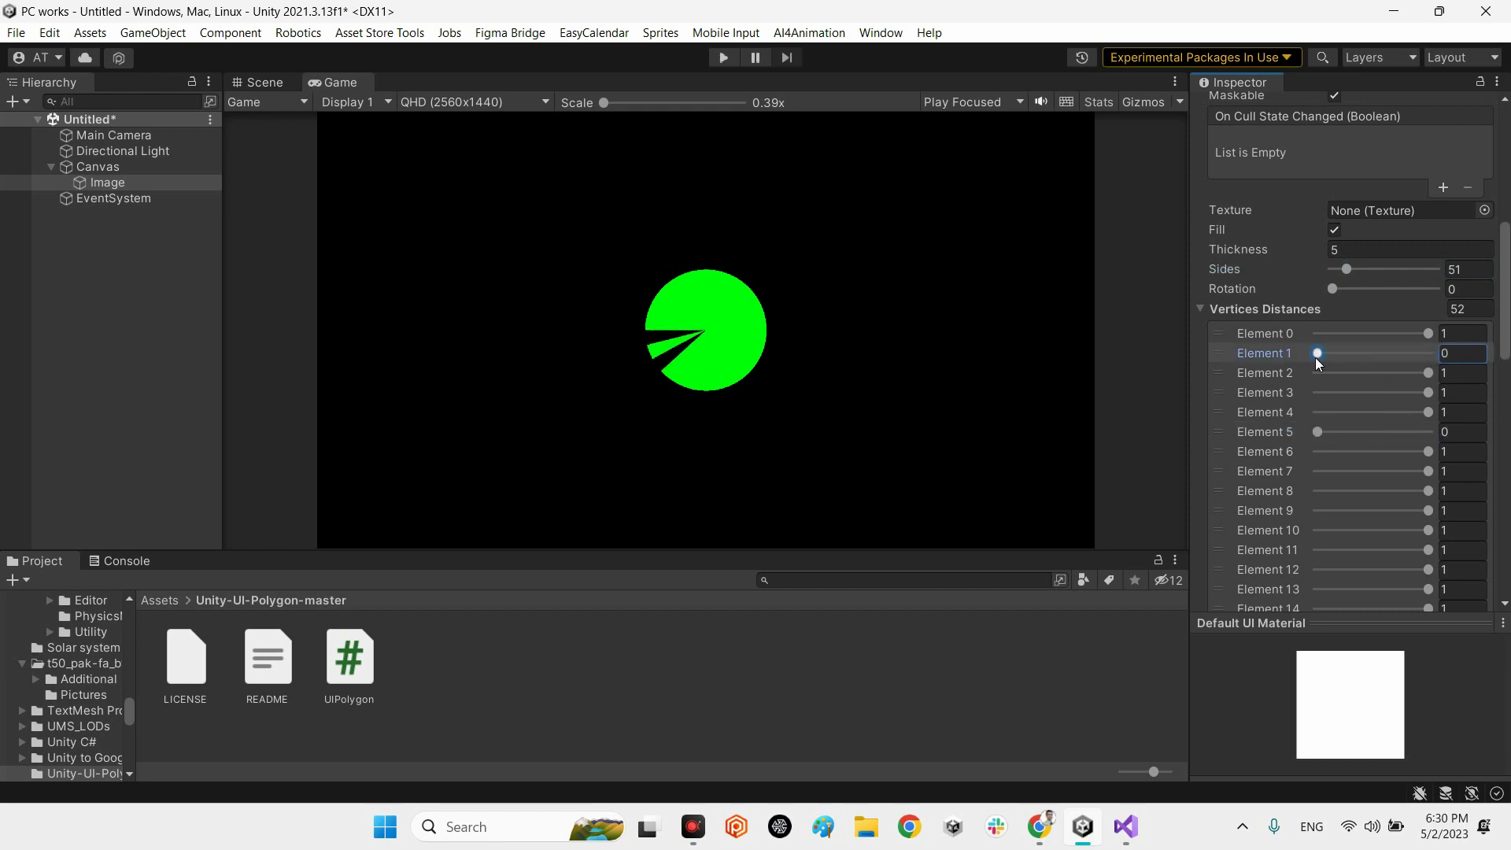
drag(1433, 606, 1415, 499)
drag(1322, 436, 1507, 438)
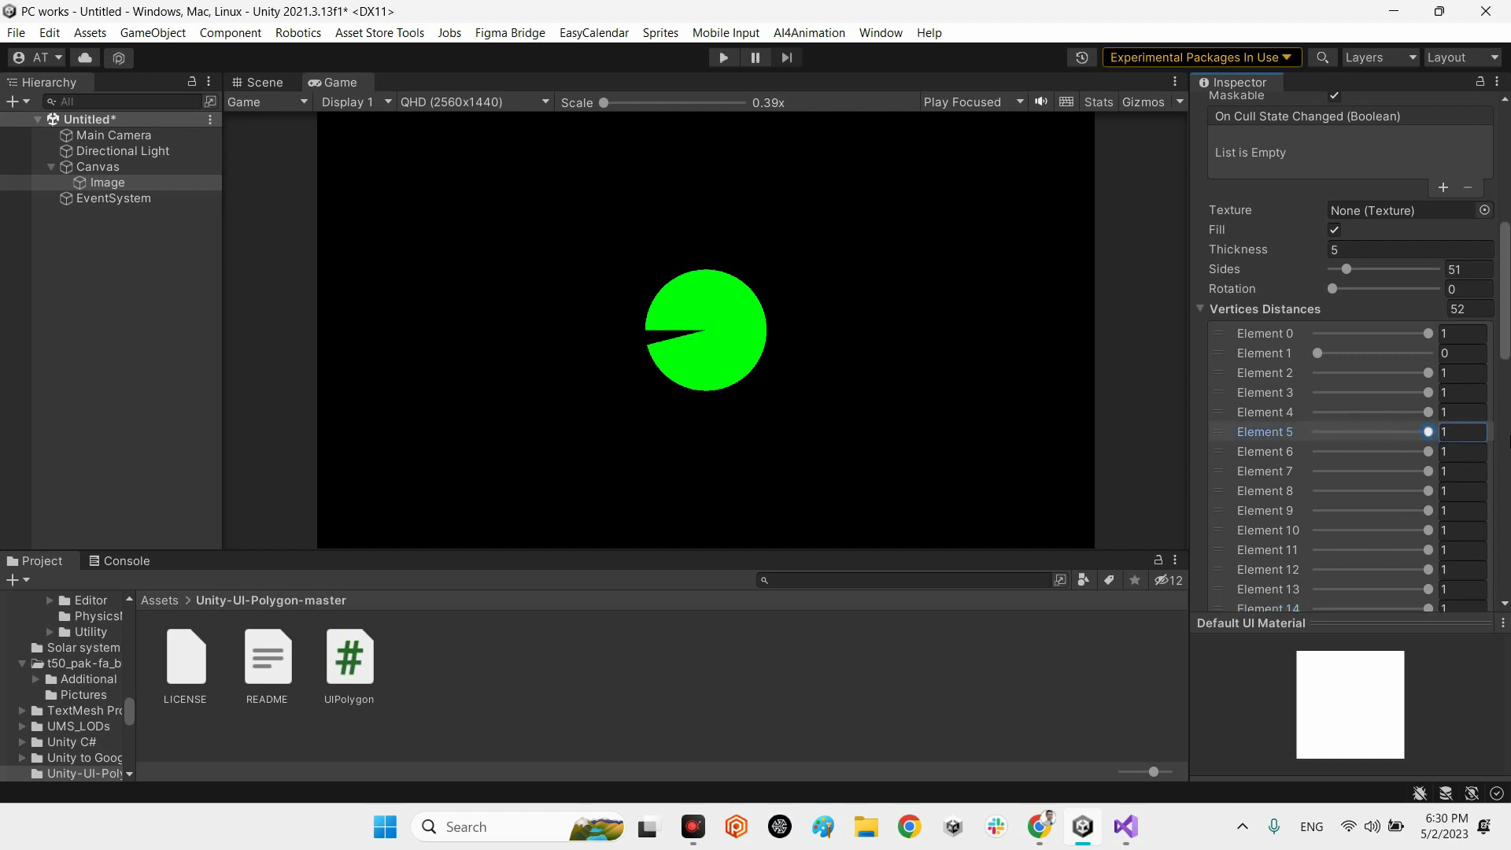
drag(1319, 352, 1432, 355)
scroll(1384, 521, up, 6)
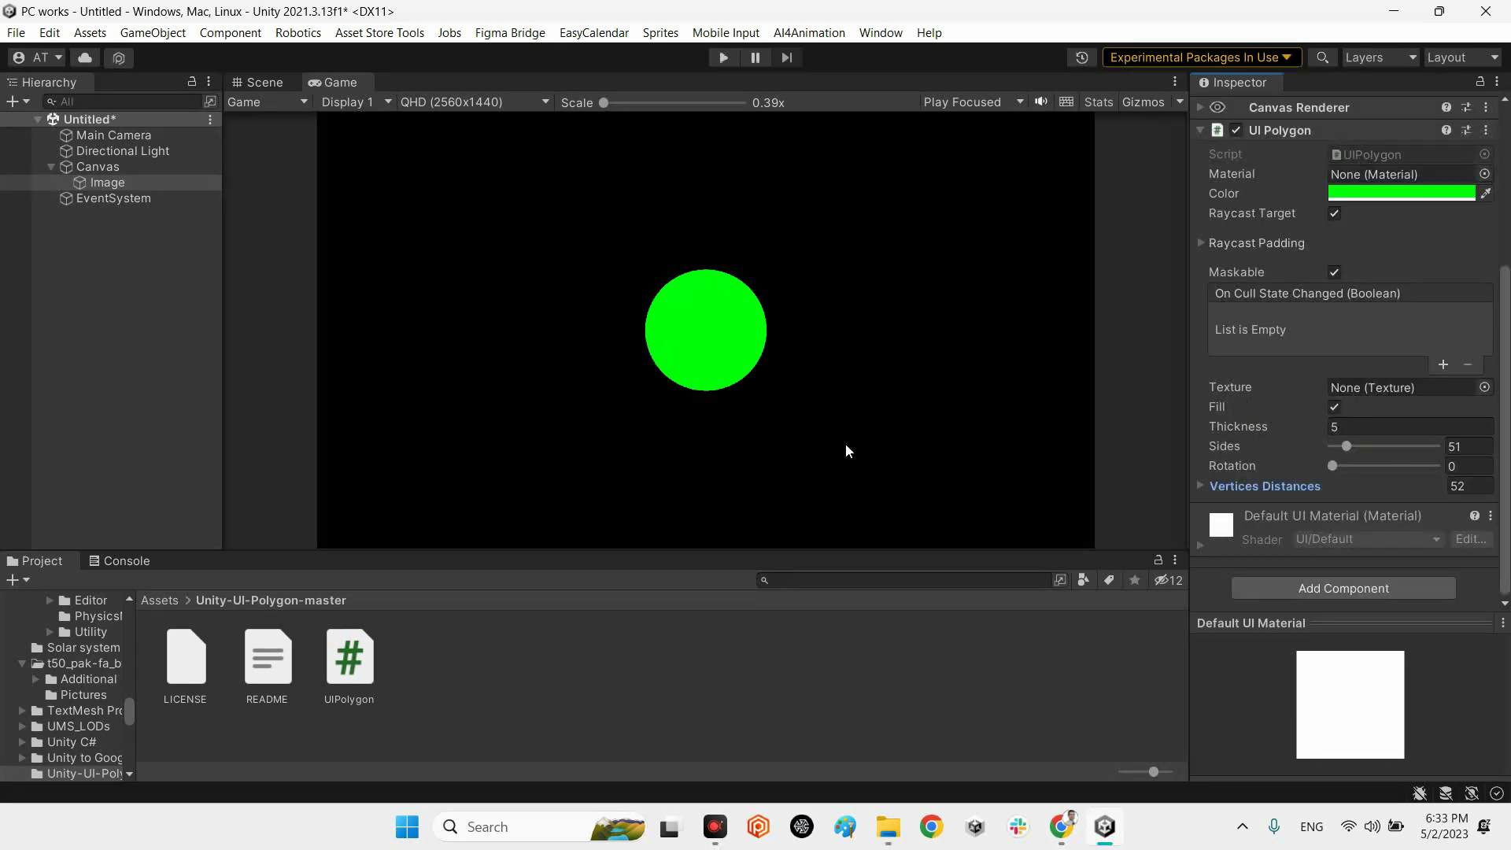
Step: Toggle Fill off, on and off again, leaving the green circle as a thin ring
scroll(1308, 440, up, 1)
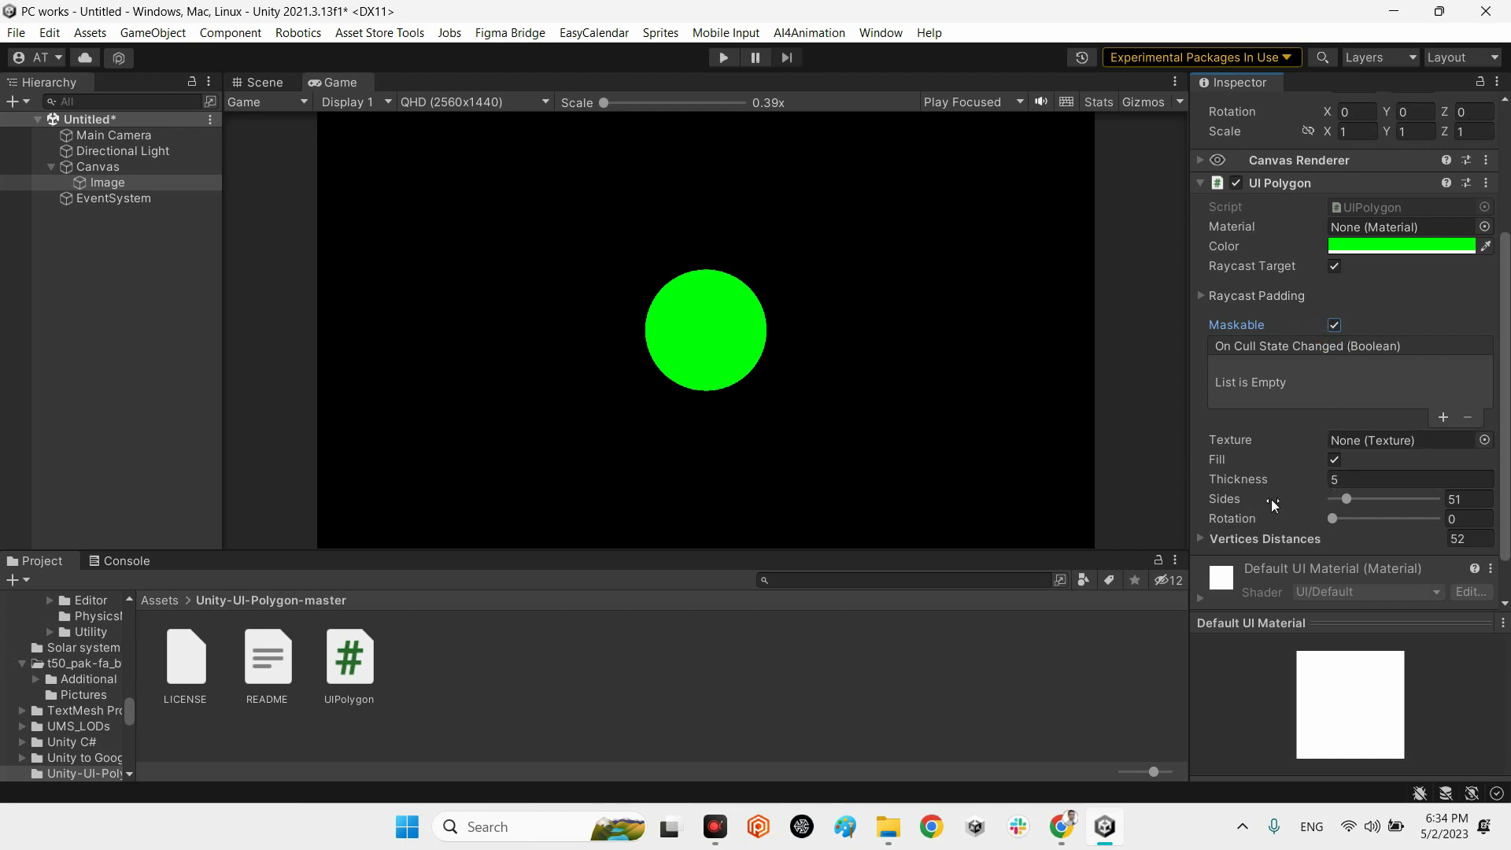
click(1334, 460)
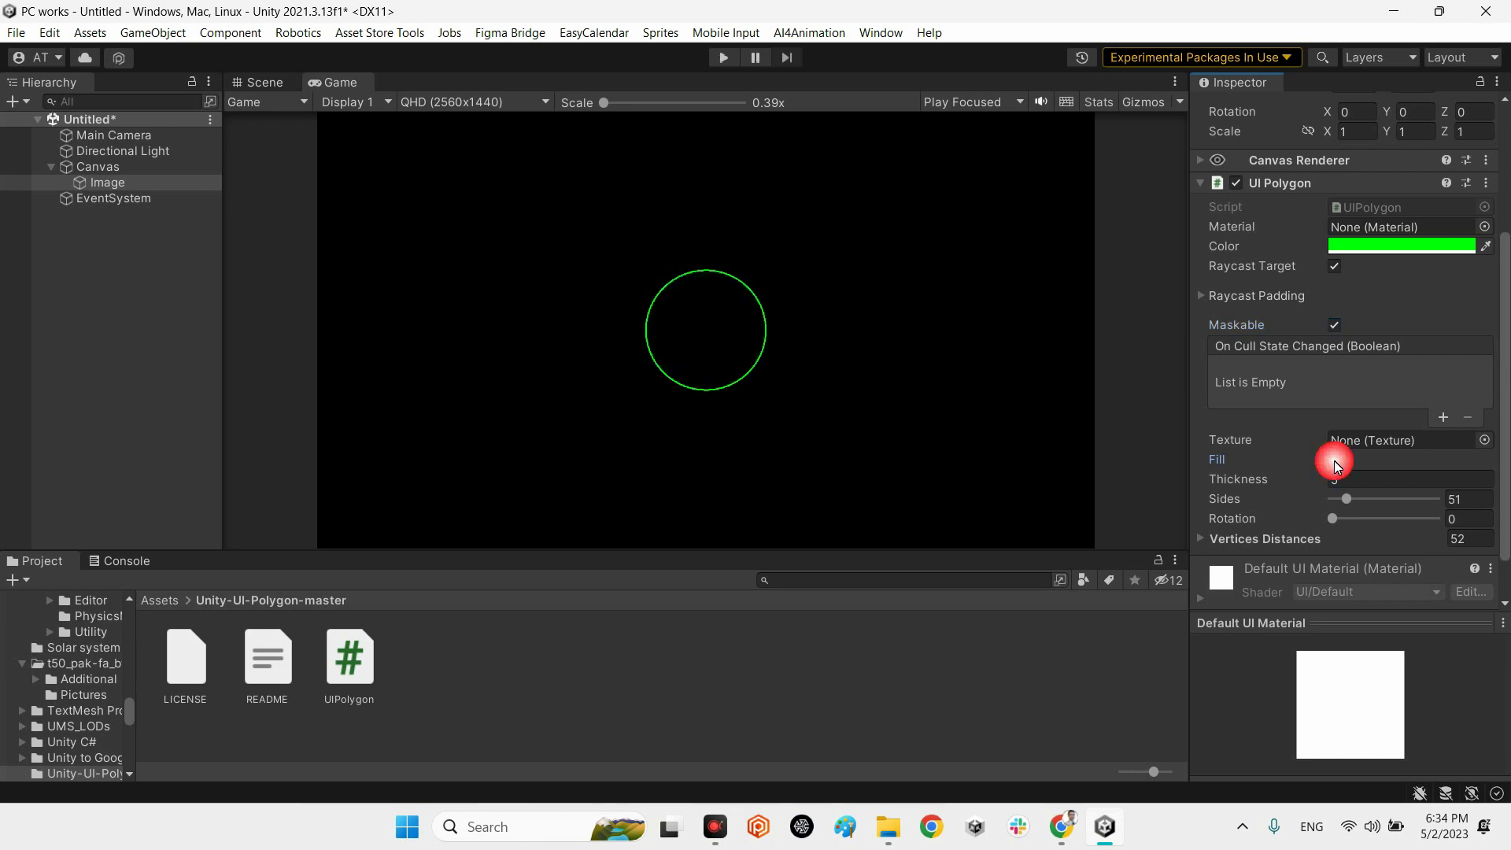
click(1334, 461)
click(1335, 461)
scroll(1382, 500, down, 2)
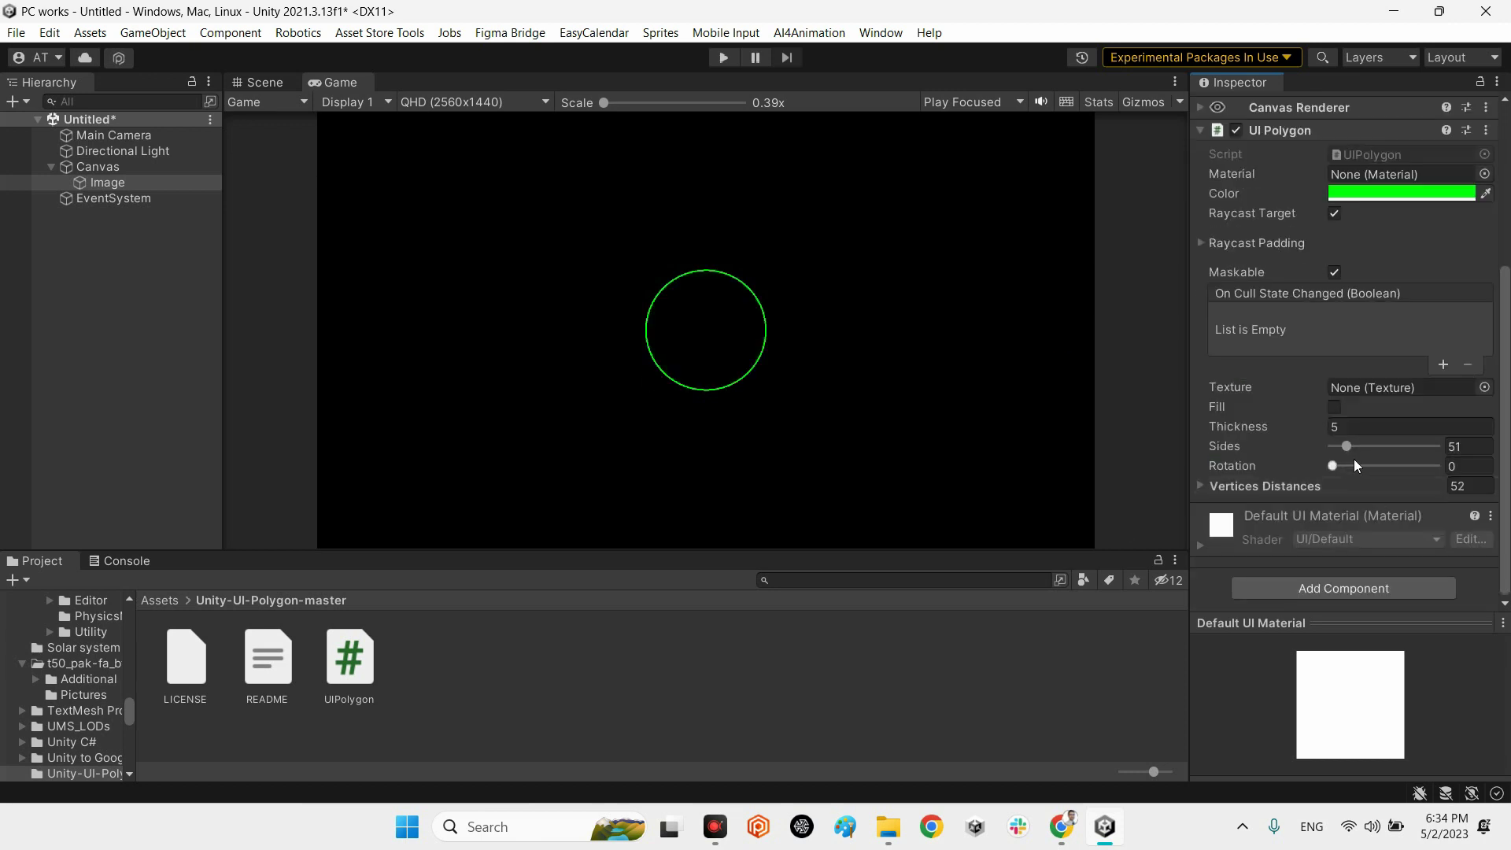
Step: Expand Vertices Distances and dimple the ring at Element 10, then restore it
click(1260, 486)
scroll(1412, 498, down, 4)
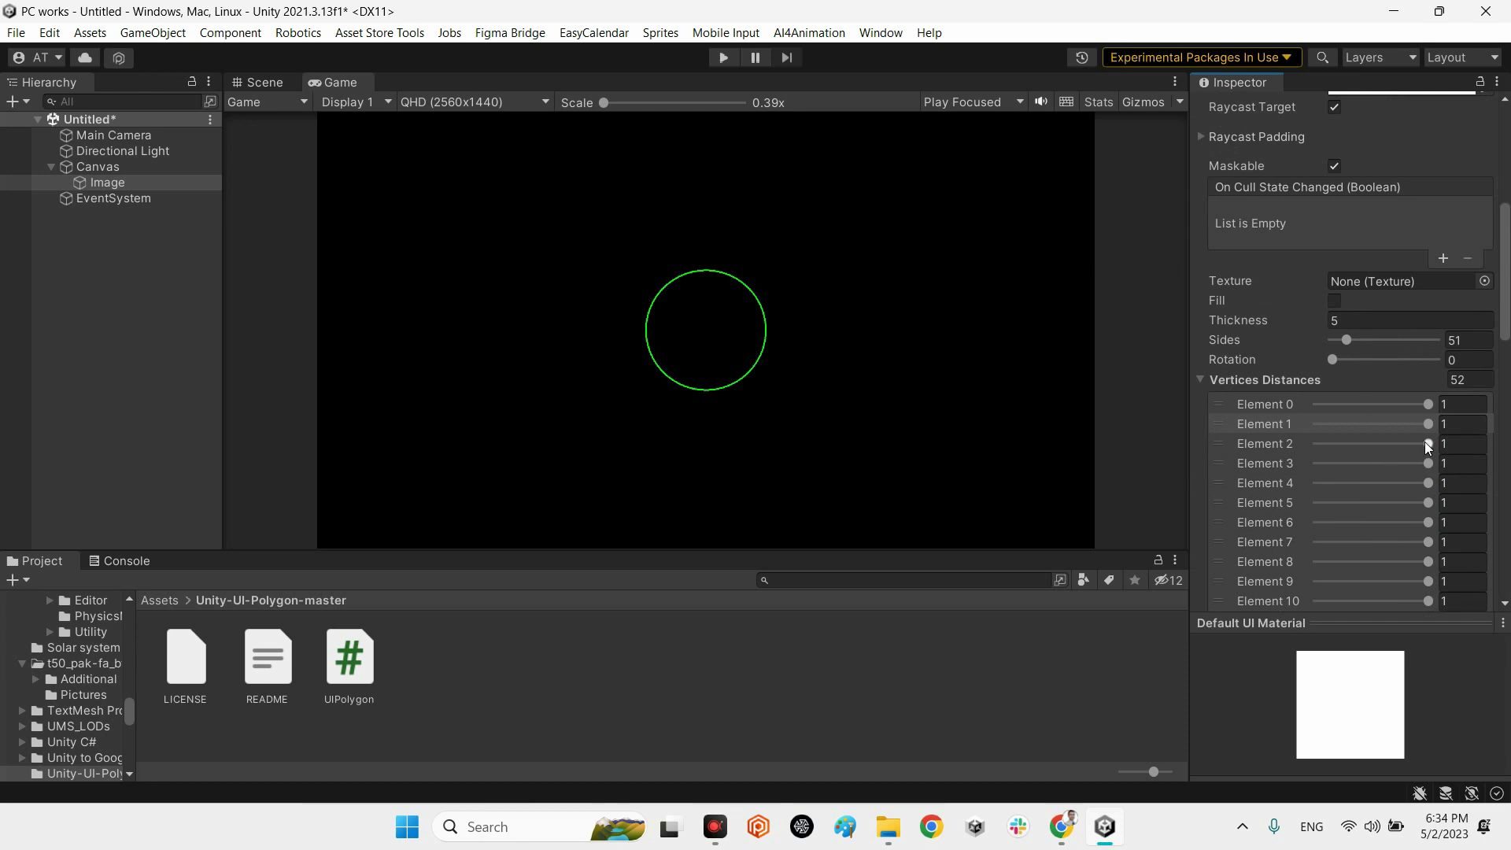
scroll(1432, 531, down, 8)
scroll(1417, 533, up, 4)
click(1447, 495)
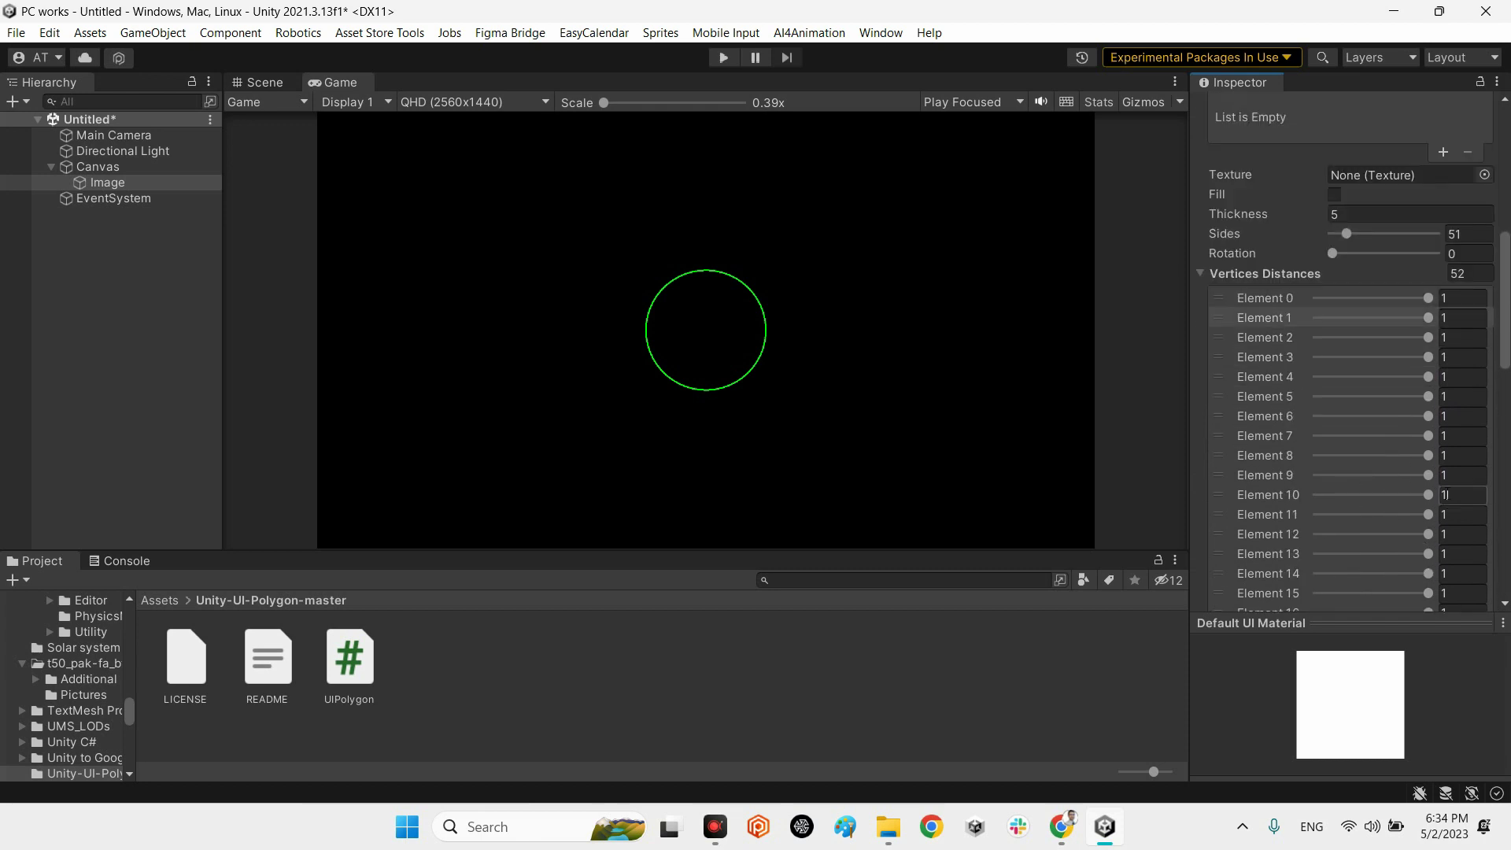
mouse_move(1428, 494)
mouse_down()
mouse_move(1316, 479)
mouse_move(1429, 495)
mouse_up()
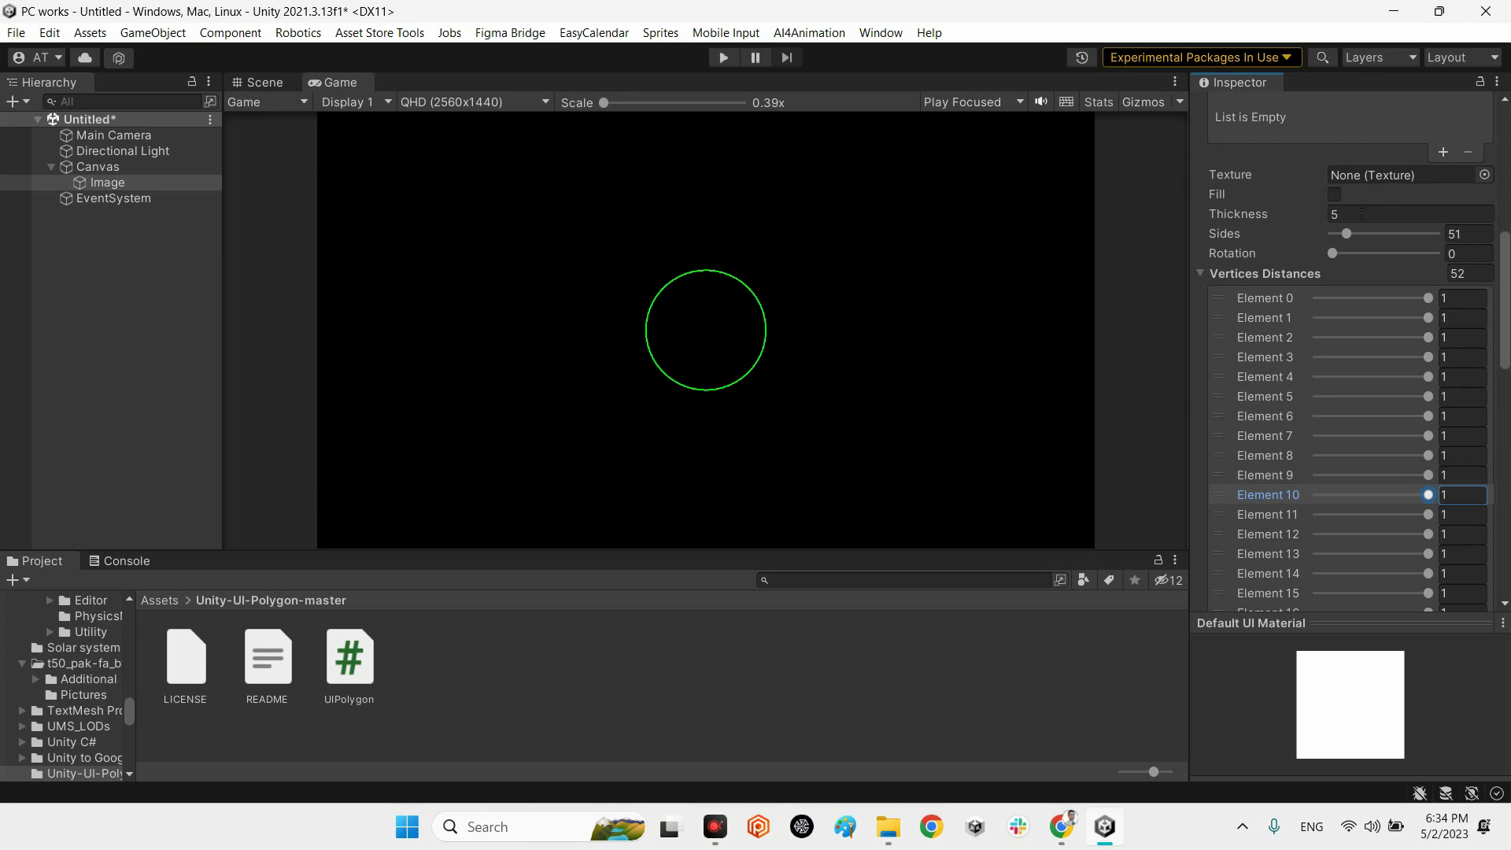
Step: Reduce Sides to 7, bend and restore Element 3, and toggle the heptagon's Fill repeatedly
drag(1349, 234, 1335, 236)
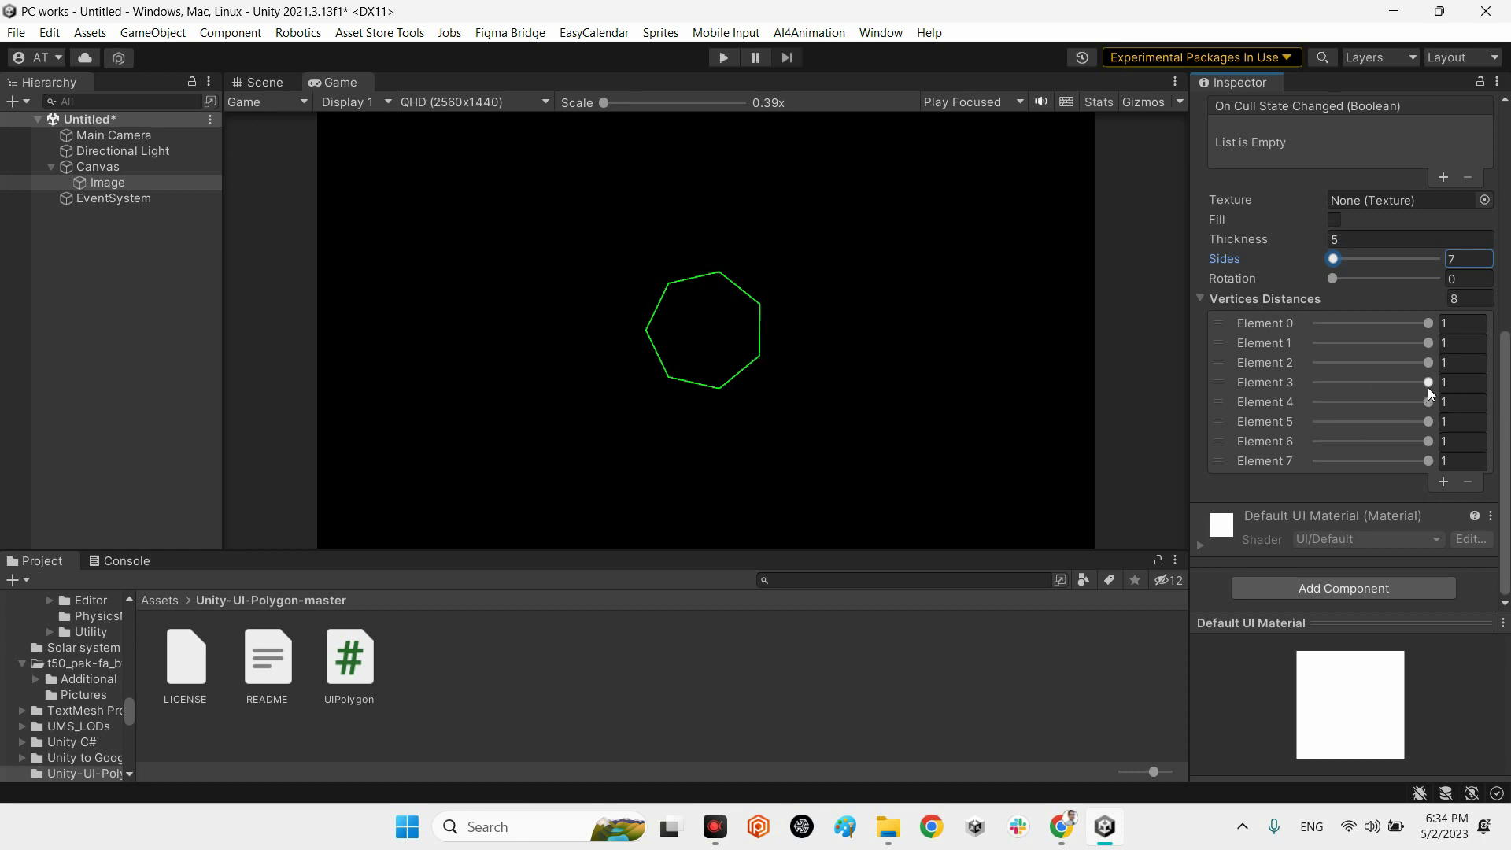
drag(1428, 386, 1472, 359)
click(1330, 219)
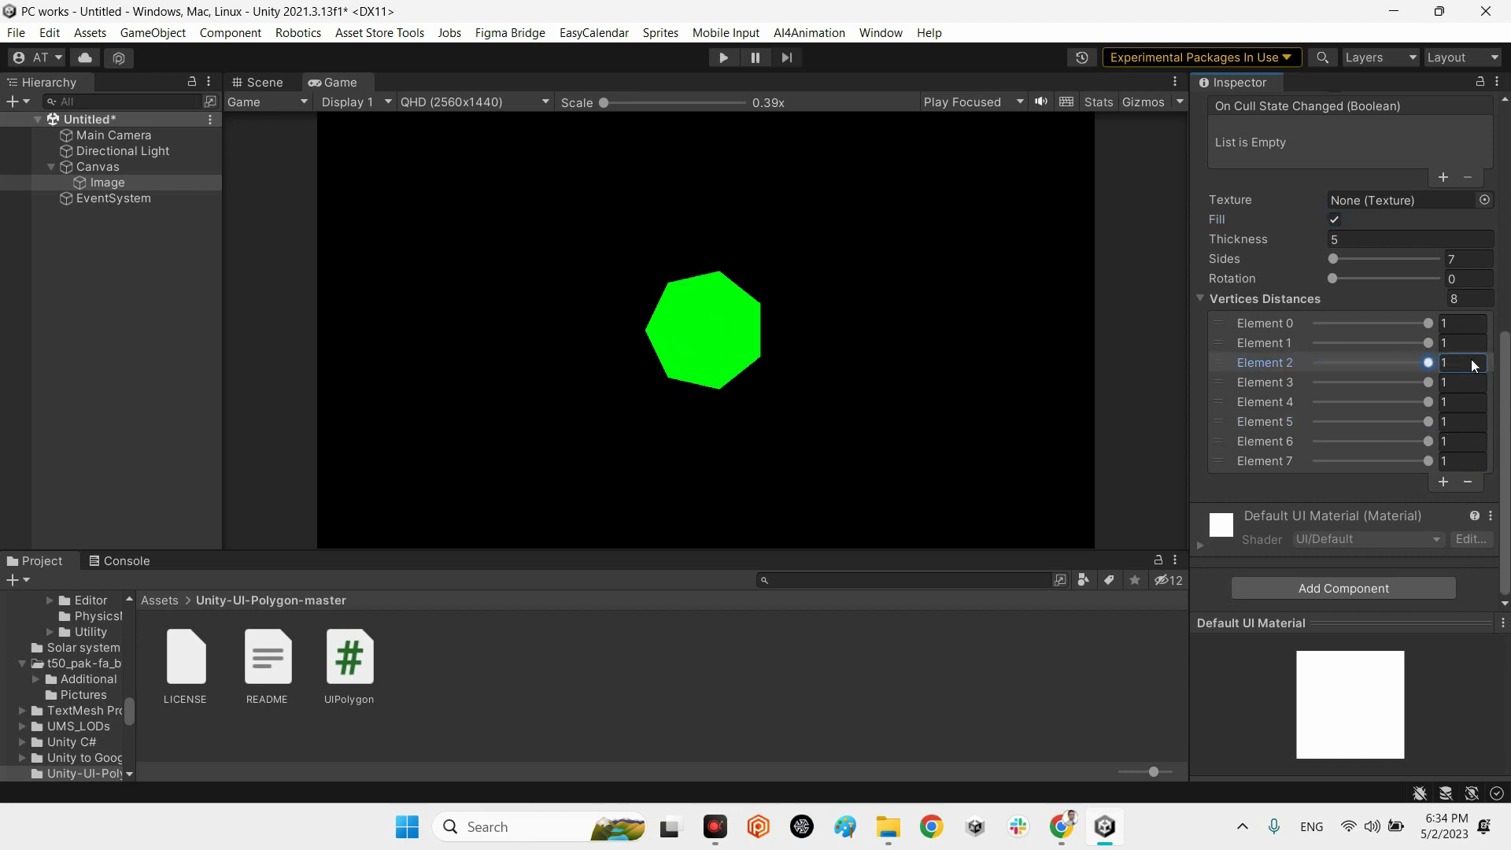
click(1334, 220)
click(1334, 220)
click(1335, 220)
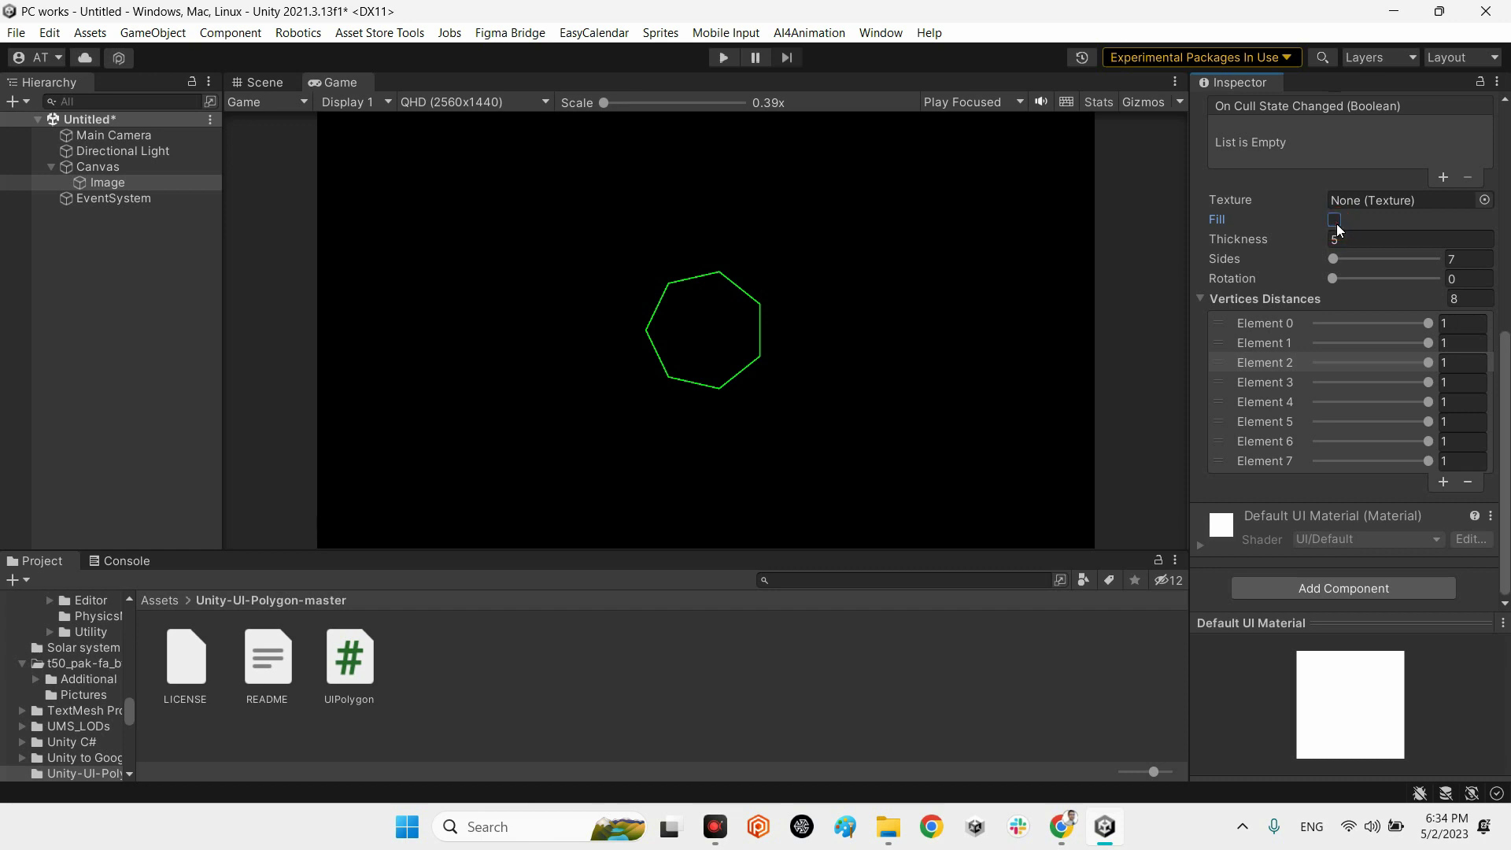
click(1335, 219)
Step: Rotate the green heptagon and set Sides to 3 to make a triangle
mouse_move(1330, 280)
mouse_down()
mouse_move(1362, 279)
mouse_move(1334, 259)
mouse_up()
click(1467, 259)
text(3)
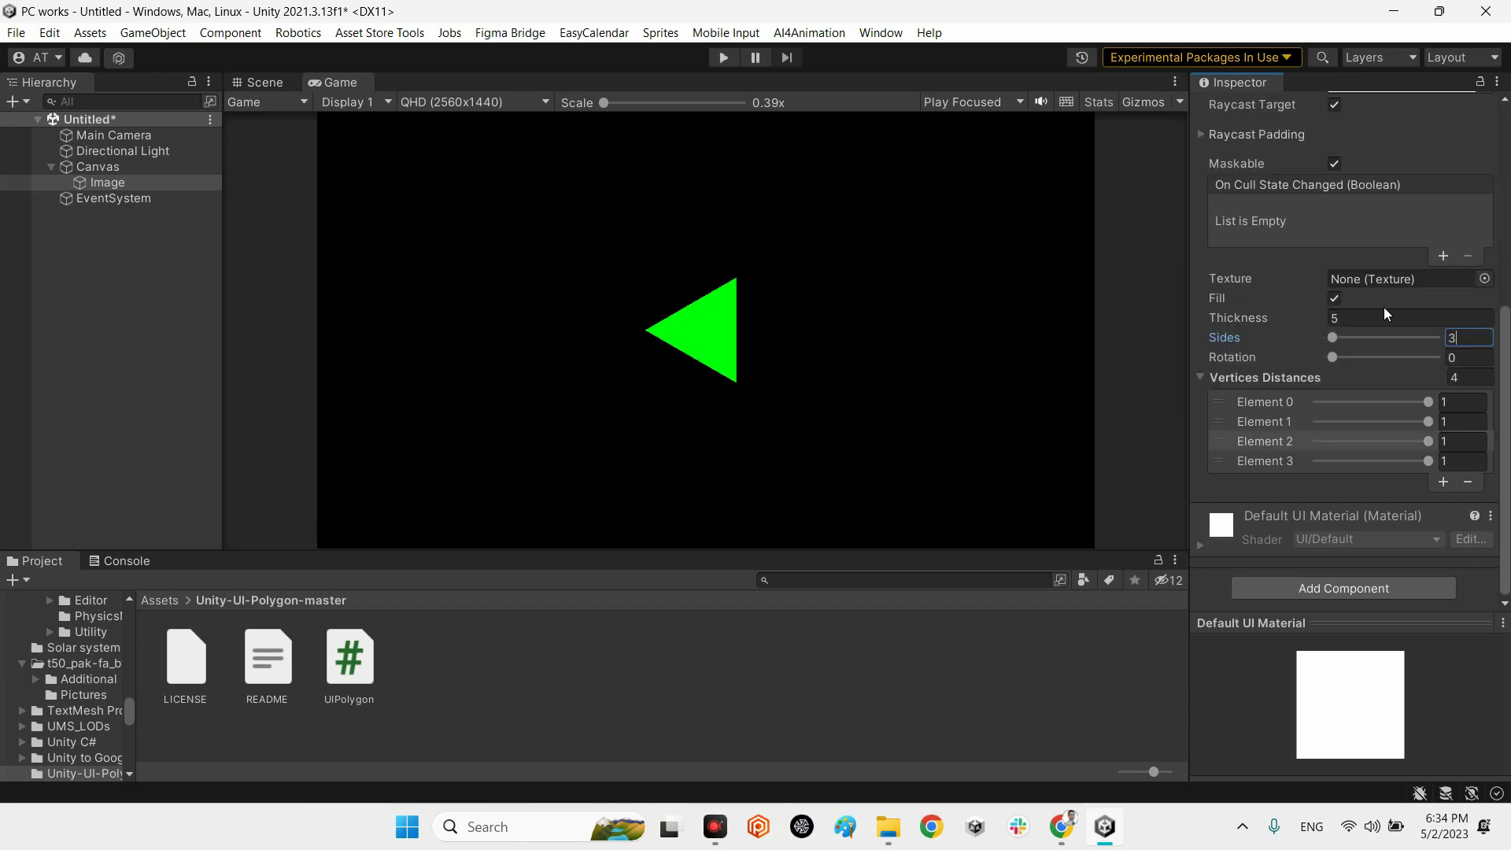
Step: Rotate the triangle to 62, test and restore Element 0, and uncheck Fill for an outline
mouse_move(1331, 358)
mouse_down()
mouse_move(1392, 357)
mouse_move(1351, 359)
mouse_up()
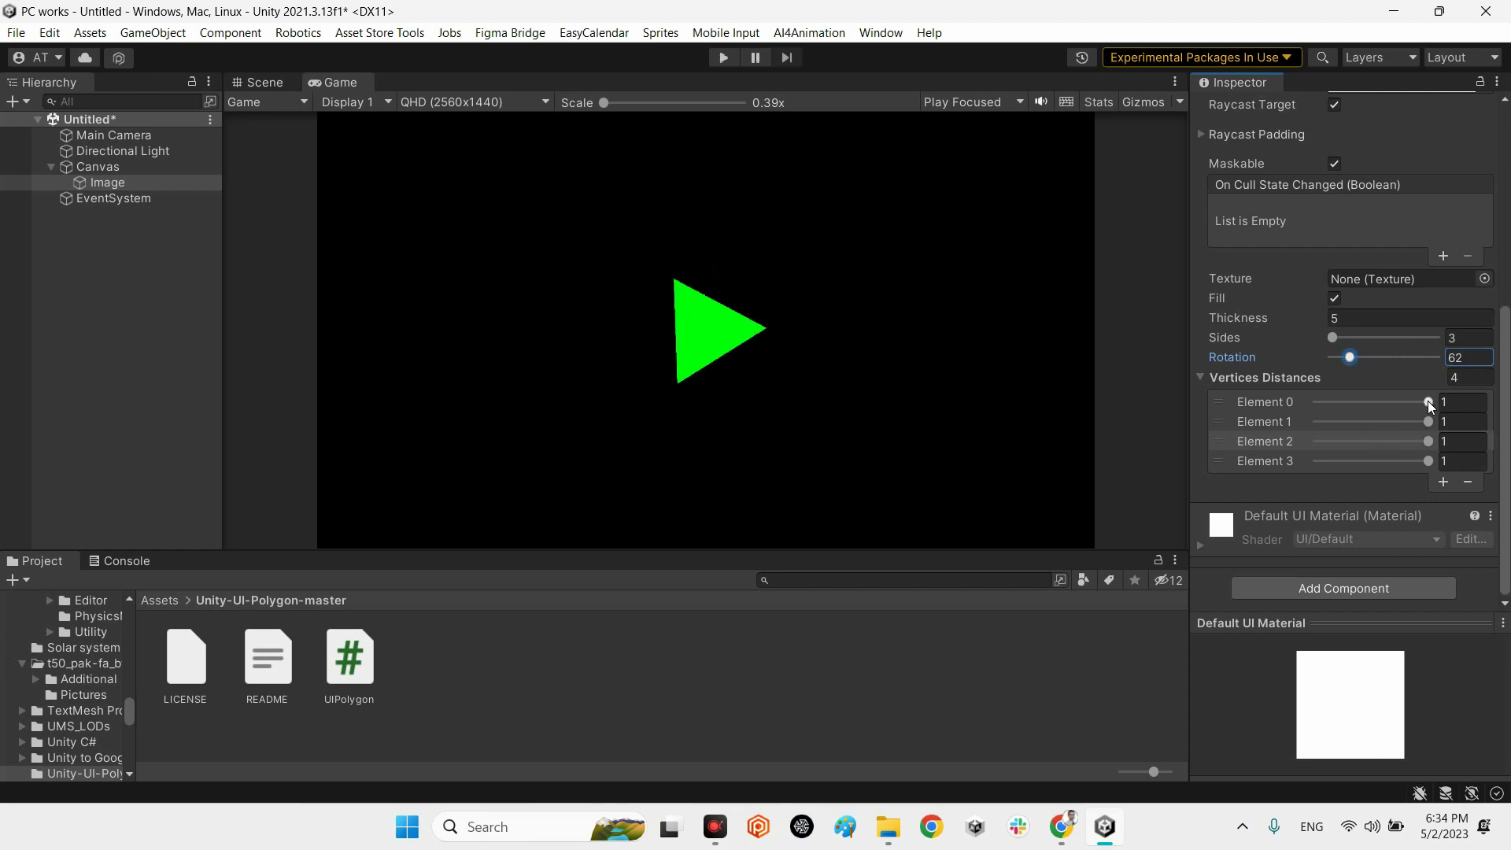
mouse_move(1429, 401)
mouse_down()
mouse_move(1338, 403)
mouse_move(1429, 403)
mouse_move(1448, 430)
mouse_move(1319, 422)
mouse_move(1431, 422)
mouse_up()
click(1335, 299)
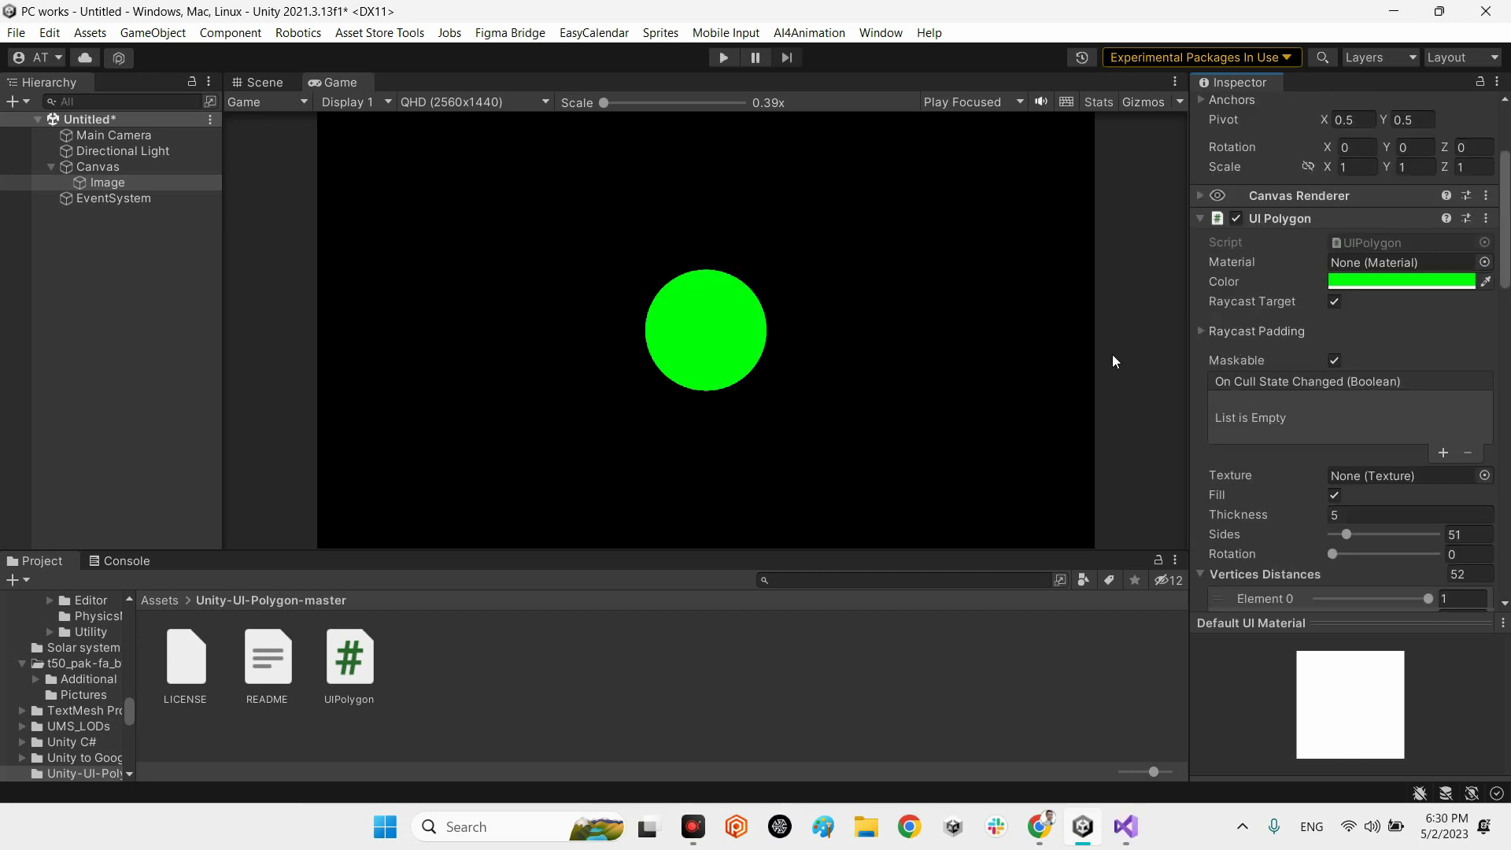
click(1031, 413)
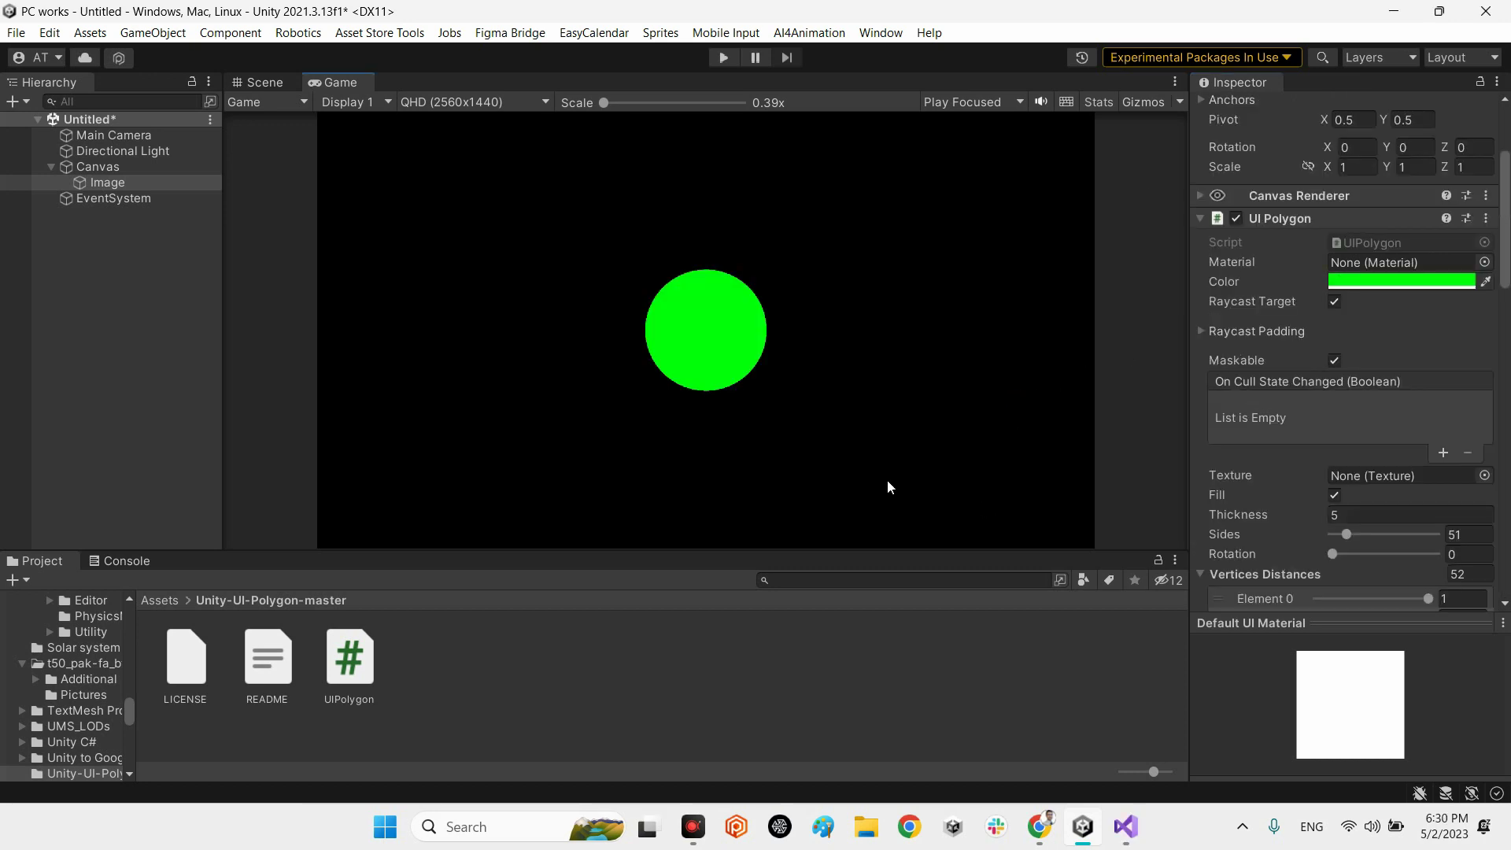